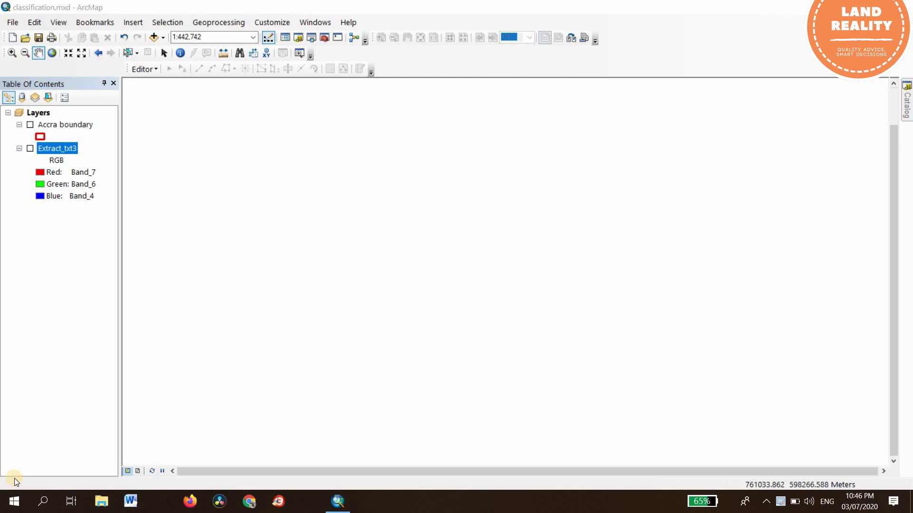
- Collapse the Accra boundary legend and turn on the Accra boundary and Extract_txt3 layers
click(25, 126)
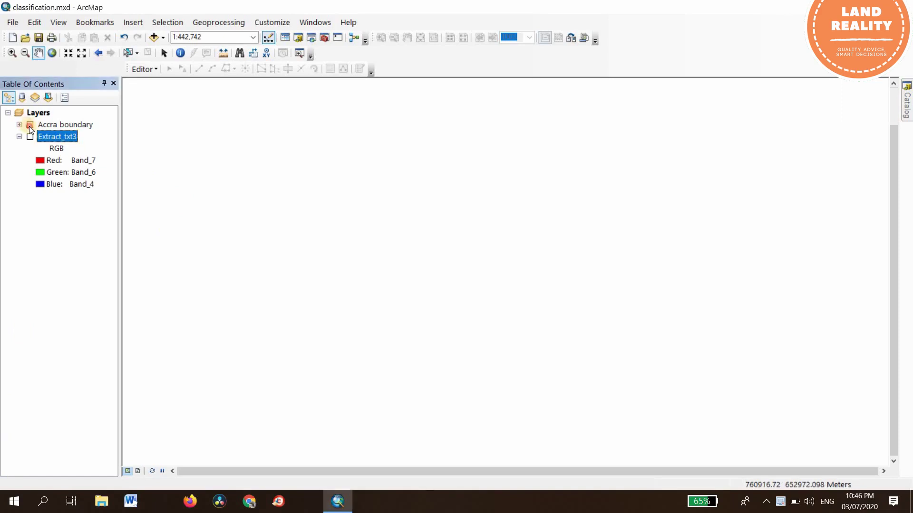
click(30, 125)
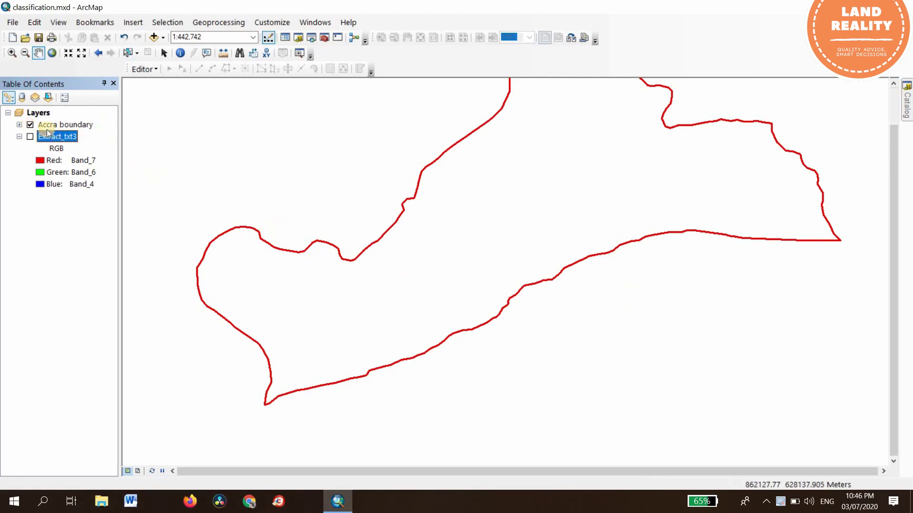
click(31, 136)
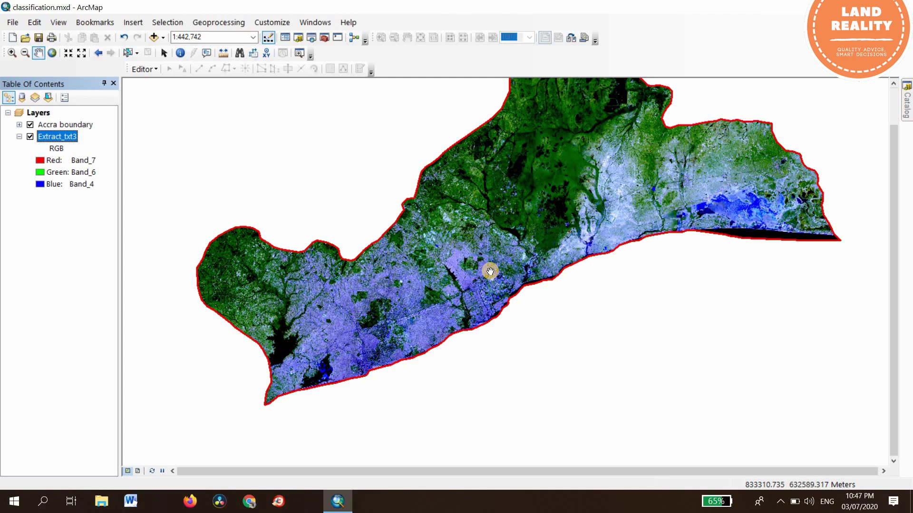
- Examine the Extract_txt3 image across the Accra boundary, from its full extent down to the urban area's details
drag(606, 179, 323, 328)
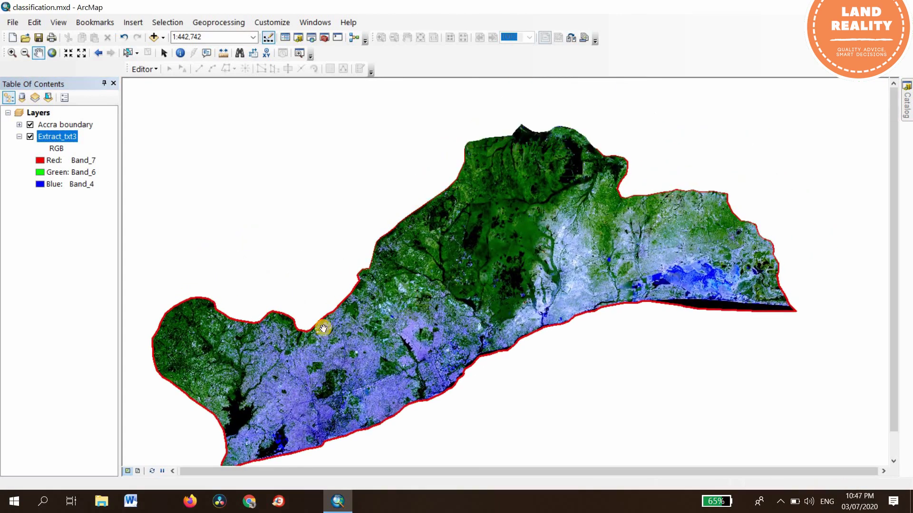
drag(335, 412, 389, 267)
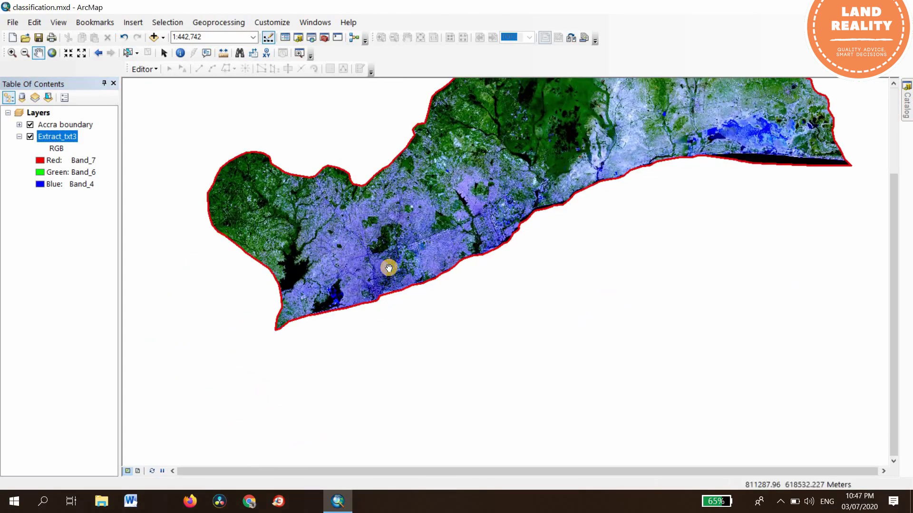
drag(672, 80, 577, 210)
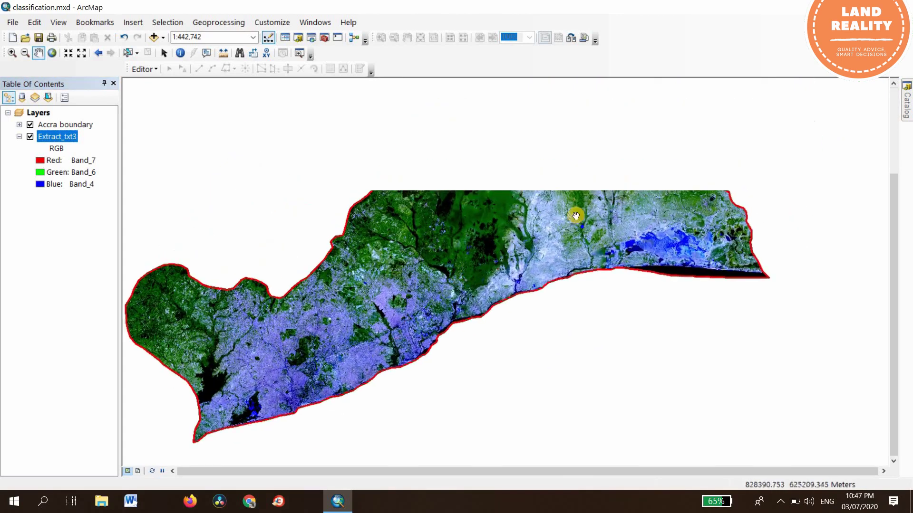
drag(594, 250, 465, 301)
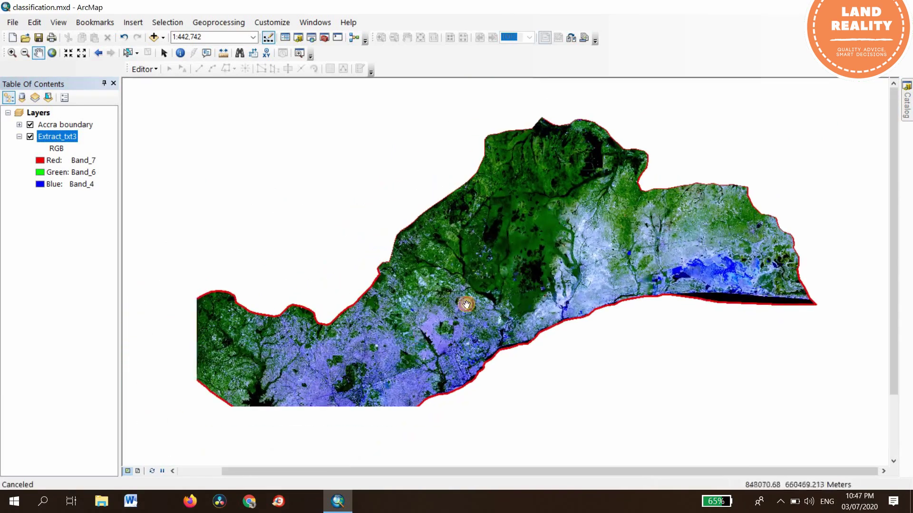
scroll(462, 292, up, 4)
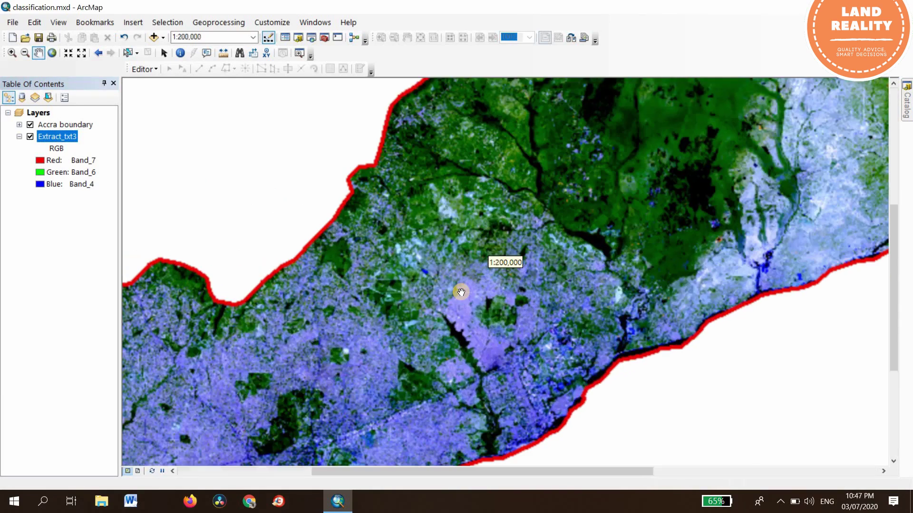
scroll(462, 290, down, 4)
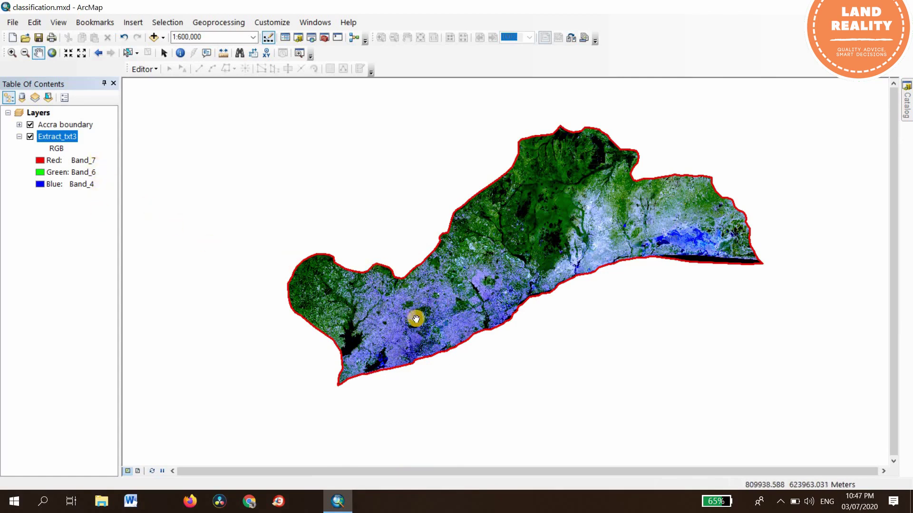
scroll(416, 318, up, 2)
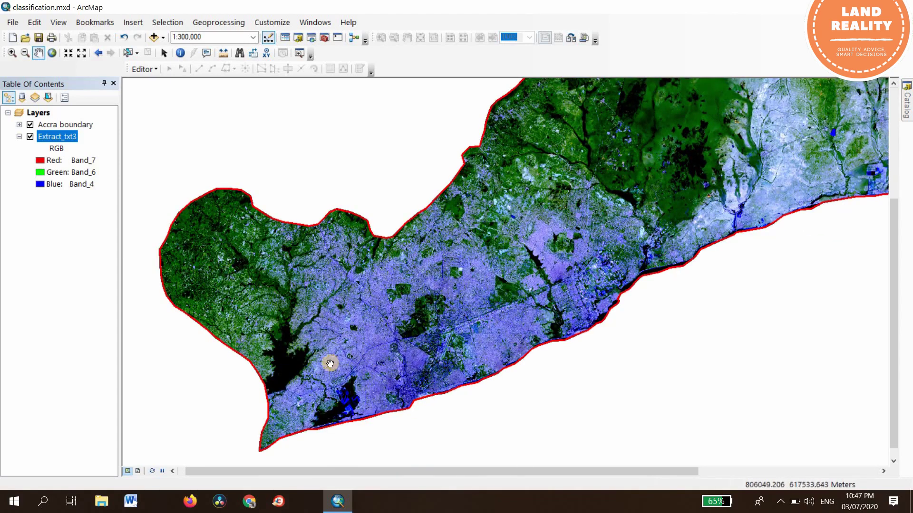
scroll(330, 363, up, 1)
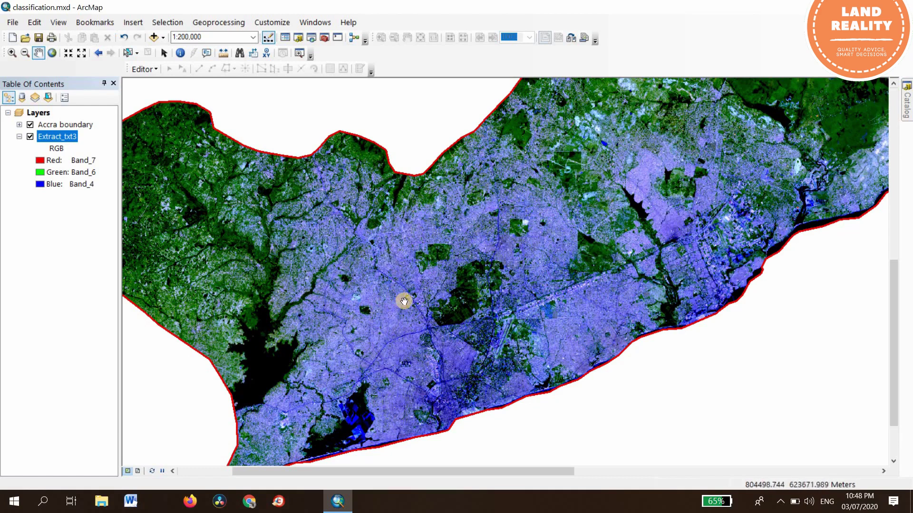
scroll(403, 300, up, 1)
scroll(439, 212, up, 1)
scroll(399, 209, up, 1)
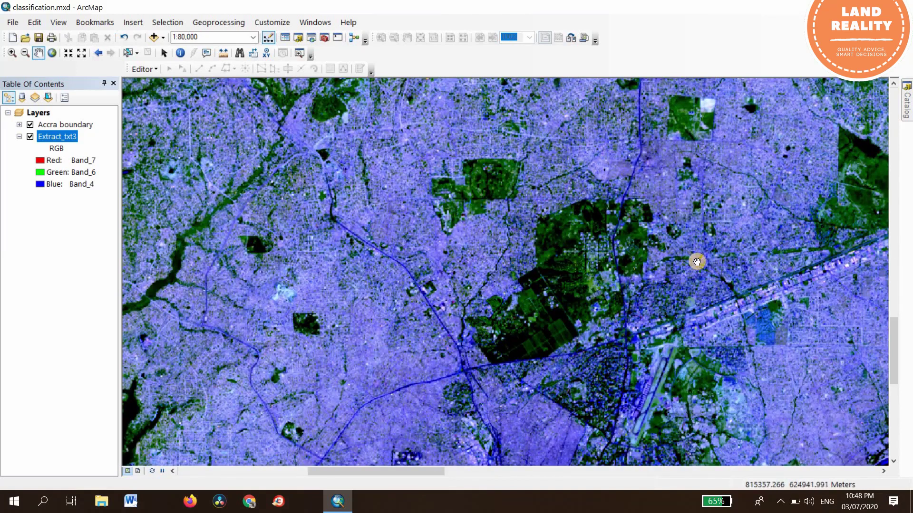
scroll(693, 257, down, 2)
- Set the Extract_txt3 RGB composite to Band_5 for red, Band_4 for green and Band_3 for blue
right_click(58, 135)
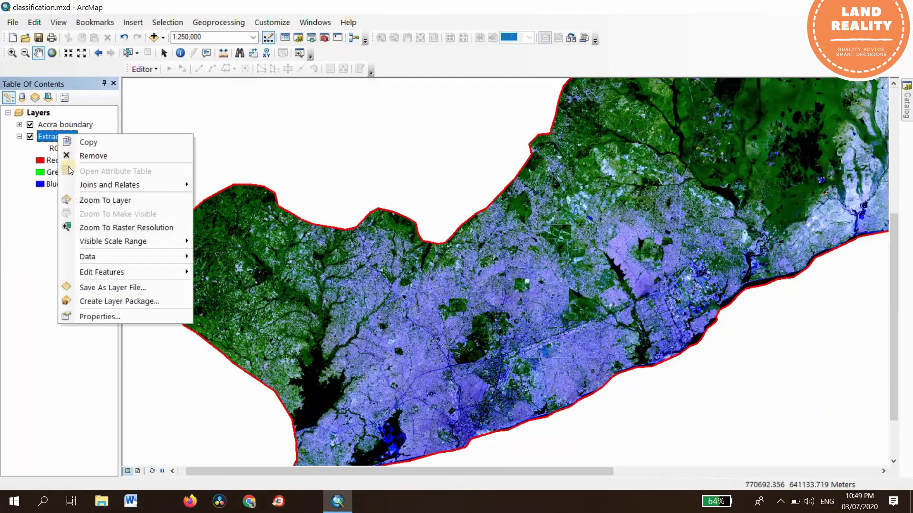
click(102, 317)
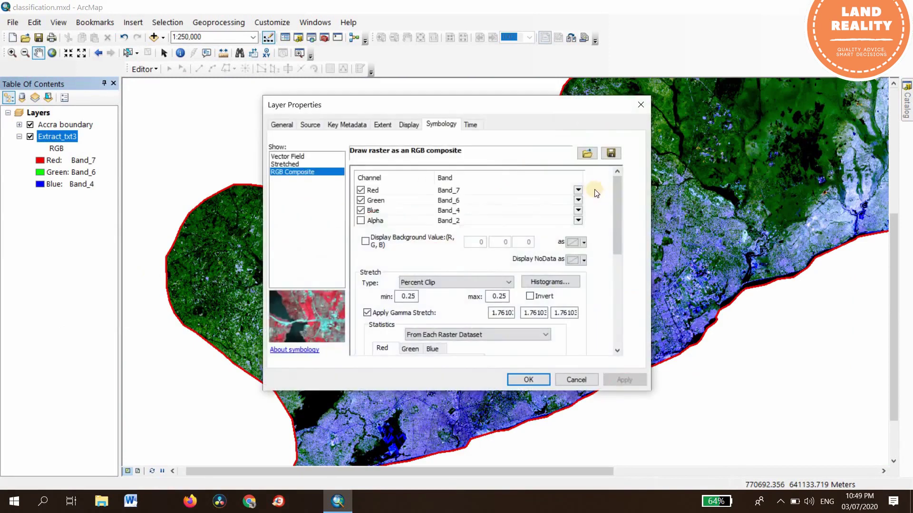
click(578, 190)
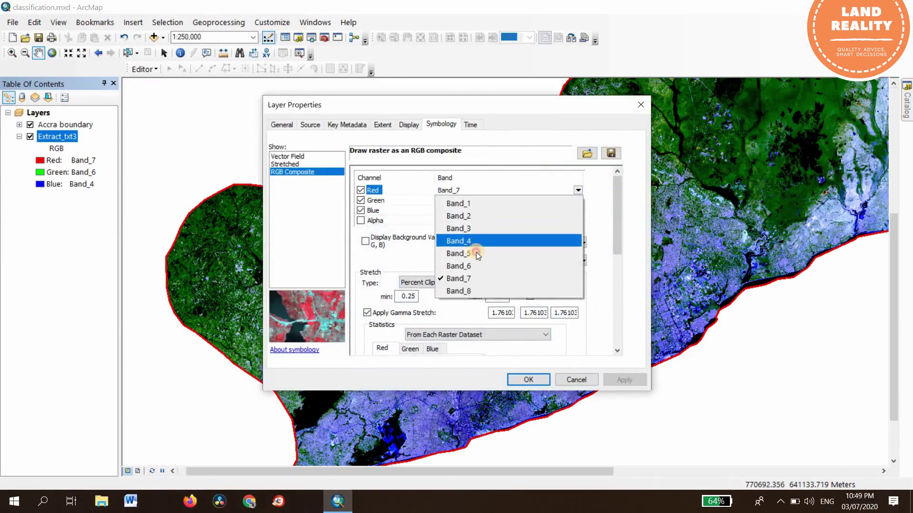
click(578, 200)
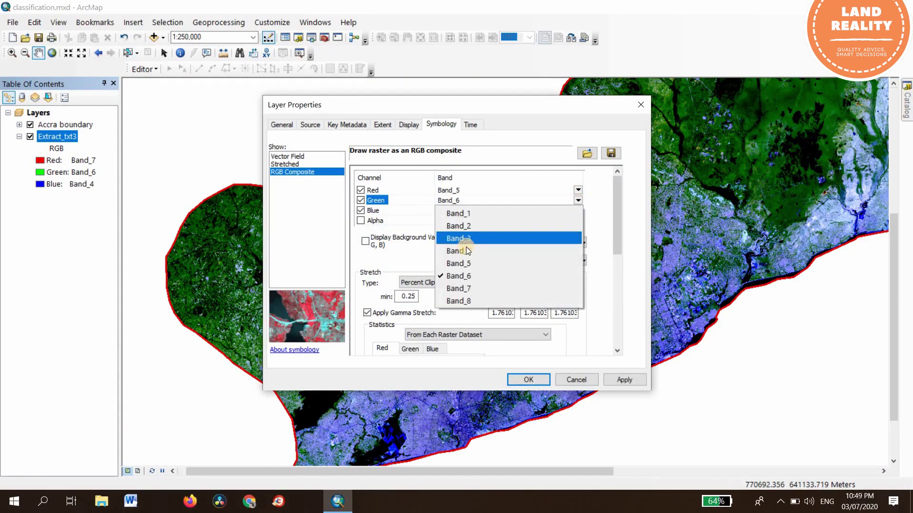
click(495, 243)
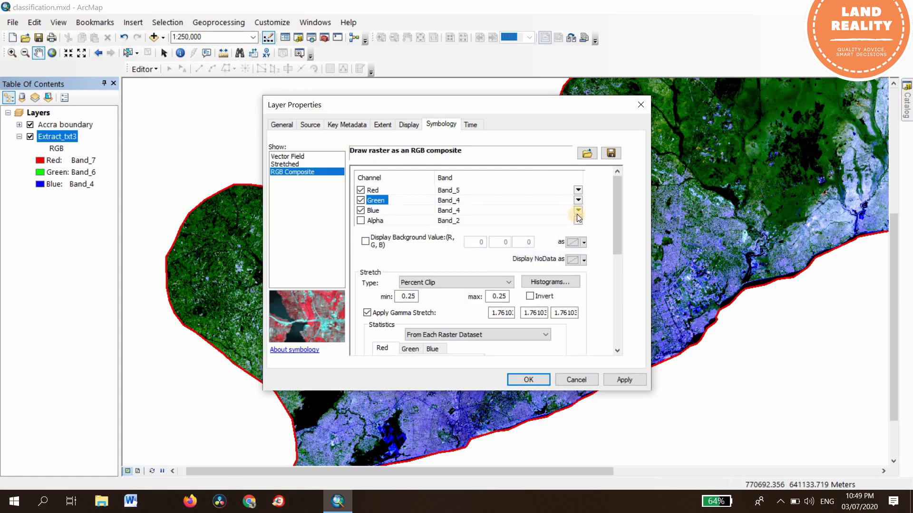
click(577, 211)
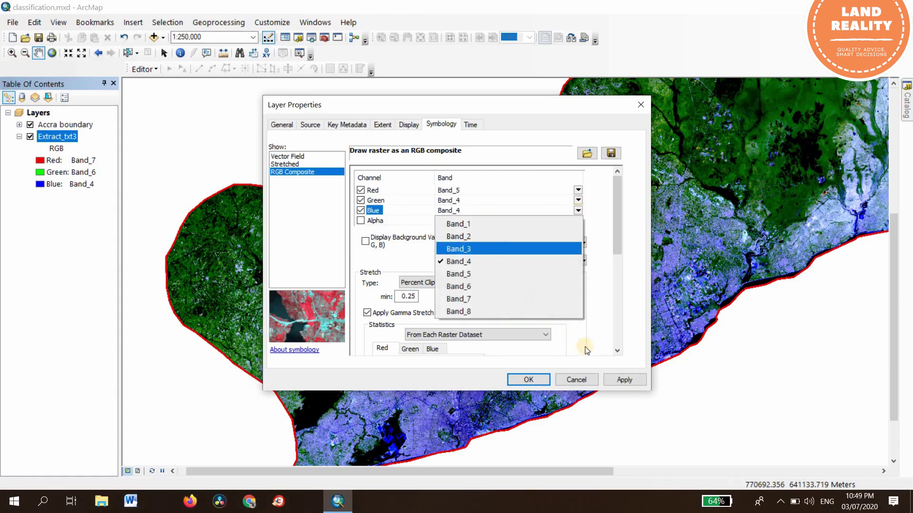
click(620, 380)
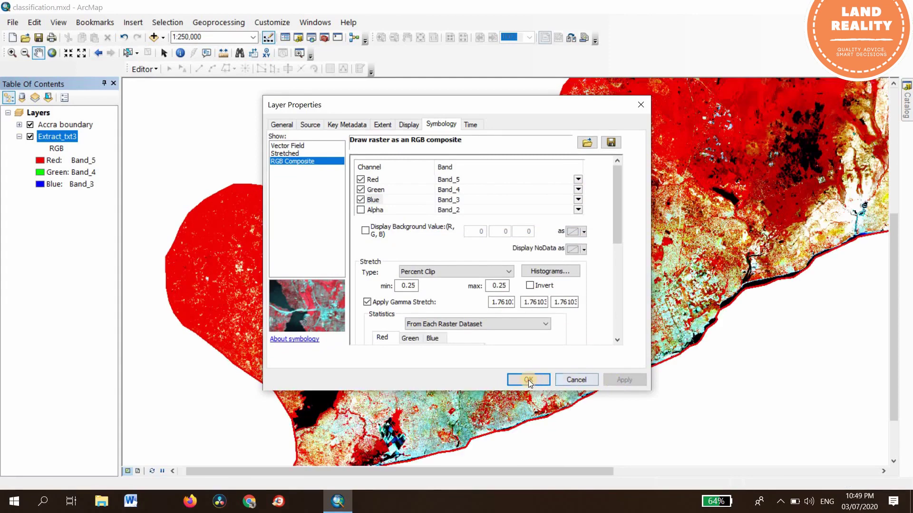
click(529, 380)
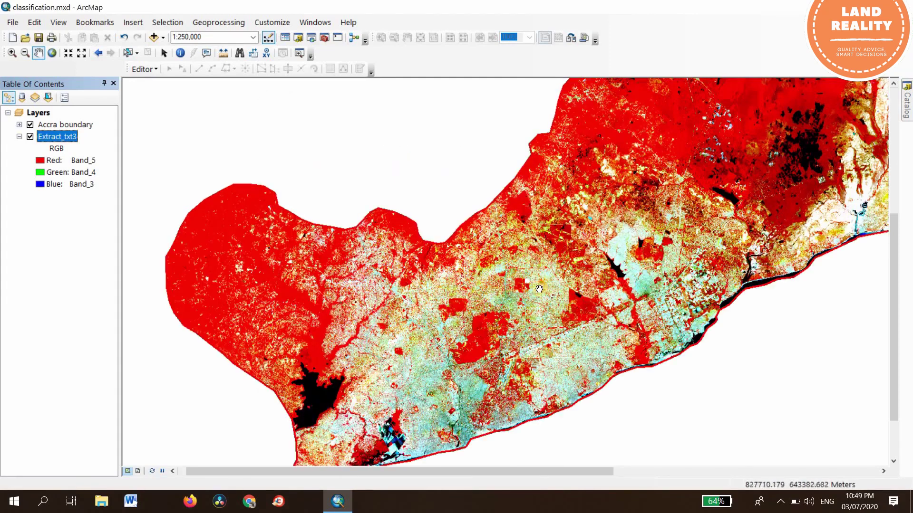
- Examine the vegetation, built-up areas and water bodies in the recoloured Extract_txt3 image at several scales
scroll(538, 288, up, 2)
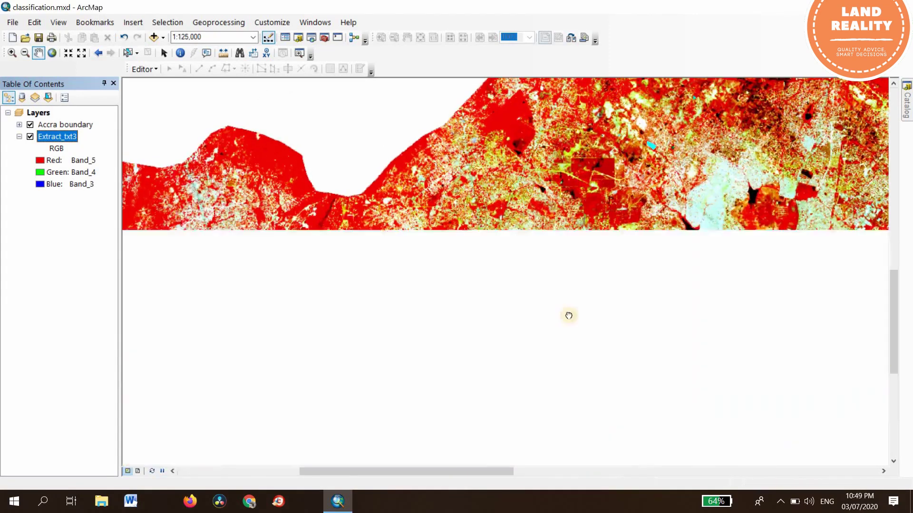
drag(569, 315, 597, 263)
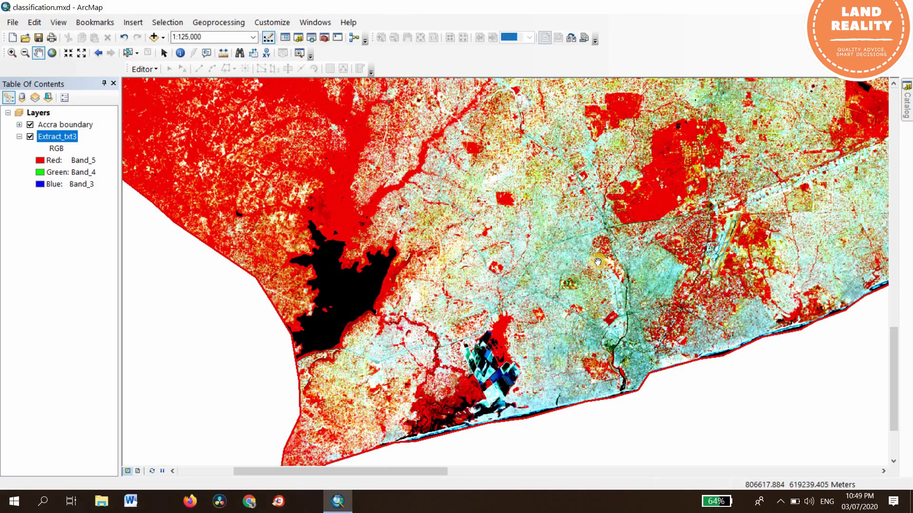
click(679, 188)
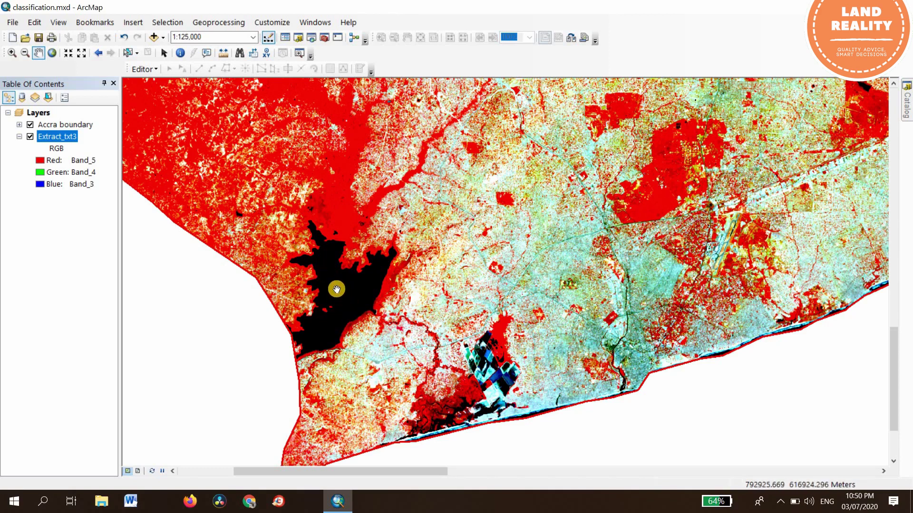
scroll(346, 297, down, 1)
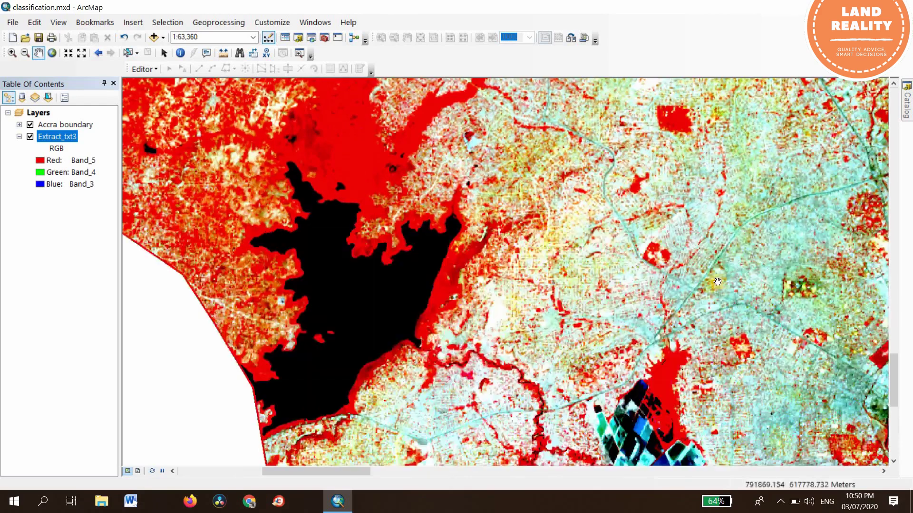
scroll(737, 249, down, 2)
scroll(737, 249, down, 1)
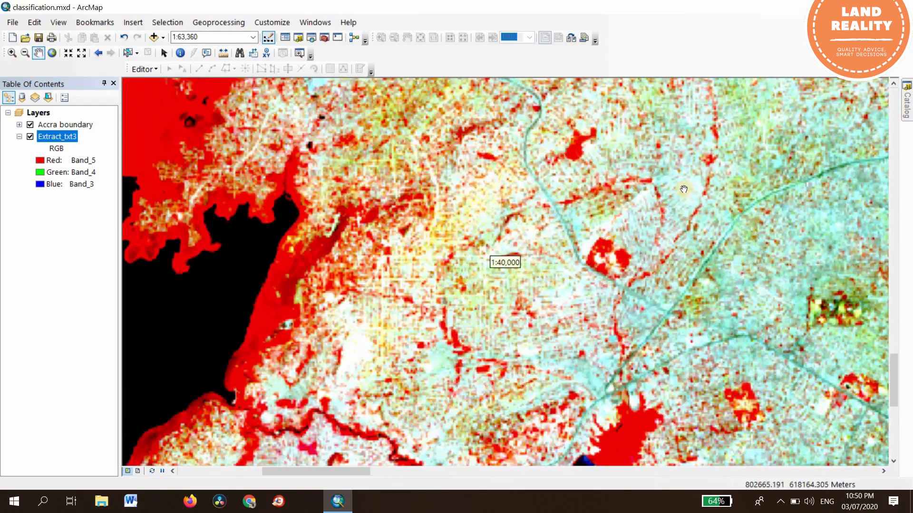
scroll(685, 190, down, 1)
scroll(698, 176, down, 3)
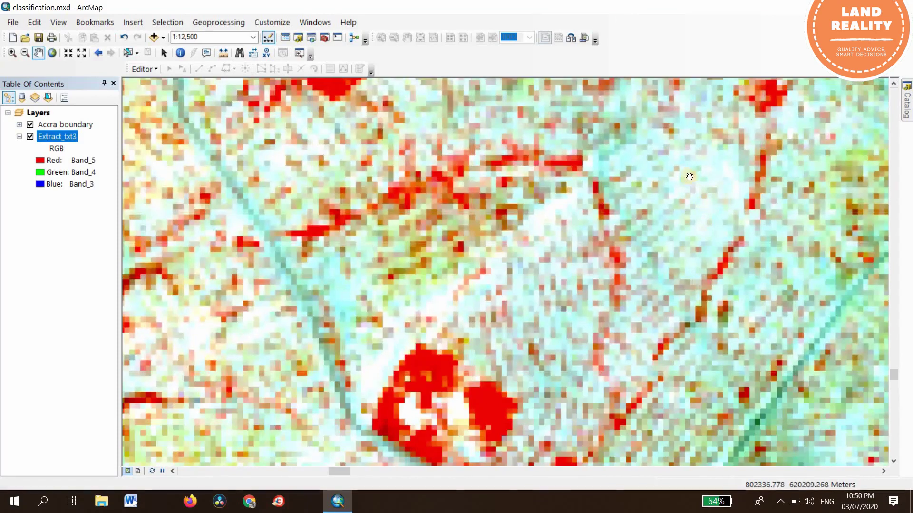
scroll(615, 230, up, 1)
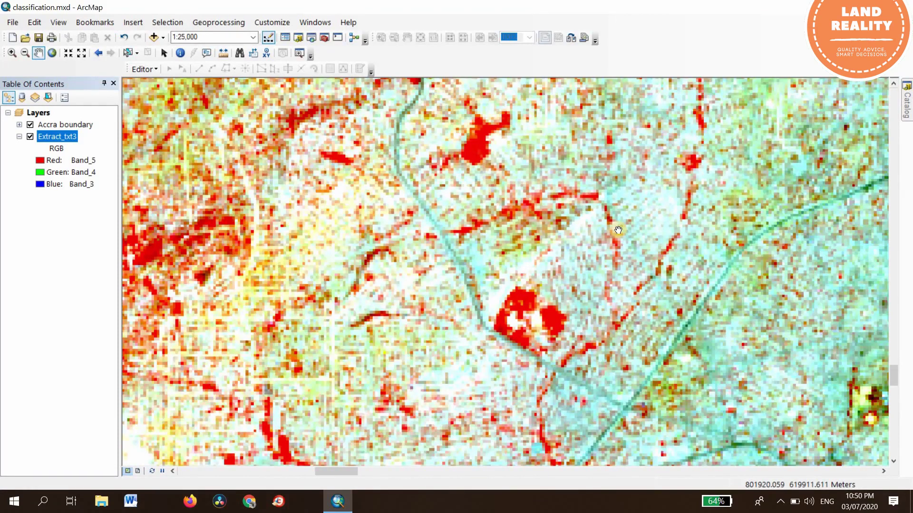
scroll(618, 230, up, 1)
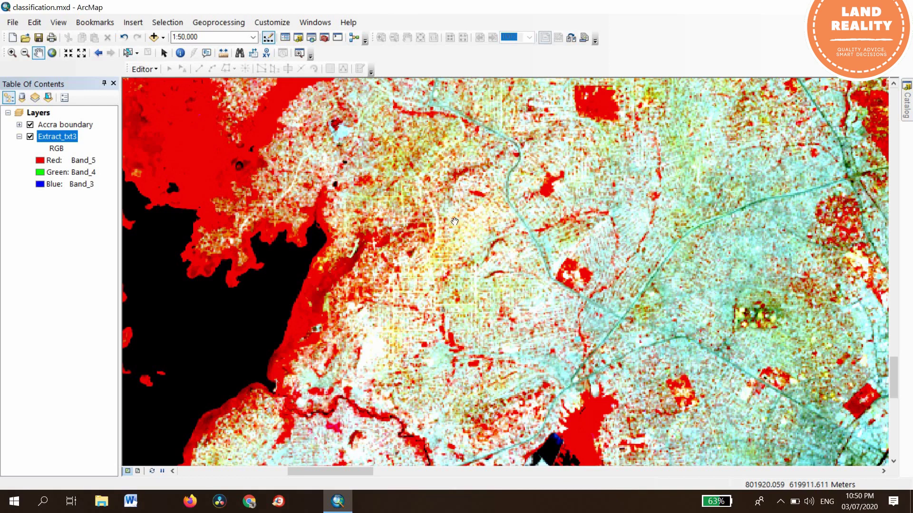
drag(271, 321, 445, 265)
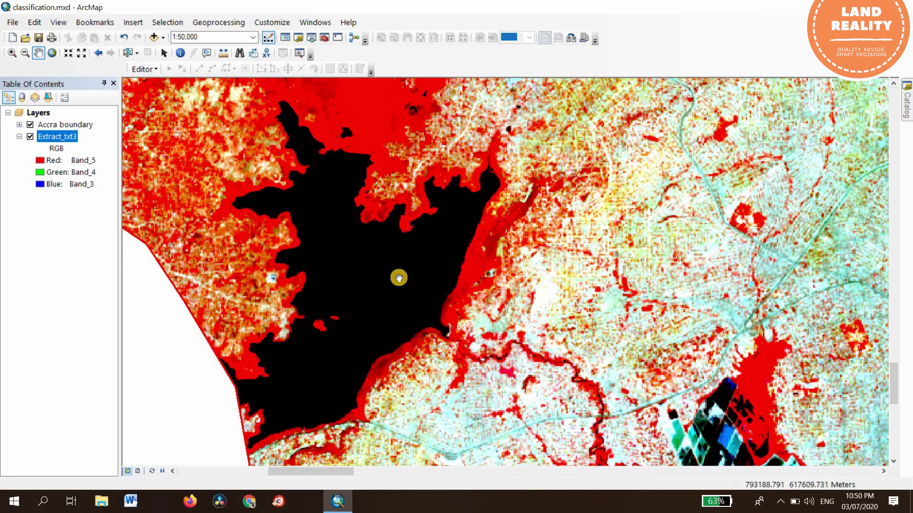
right_click(450, 11)
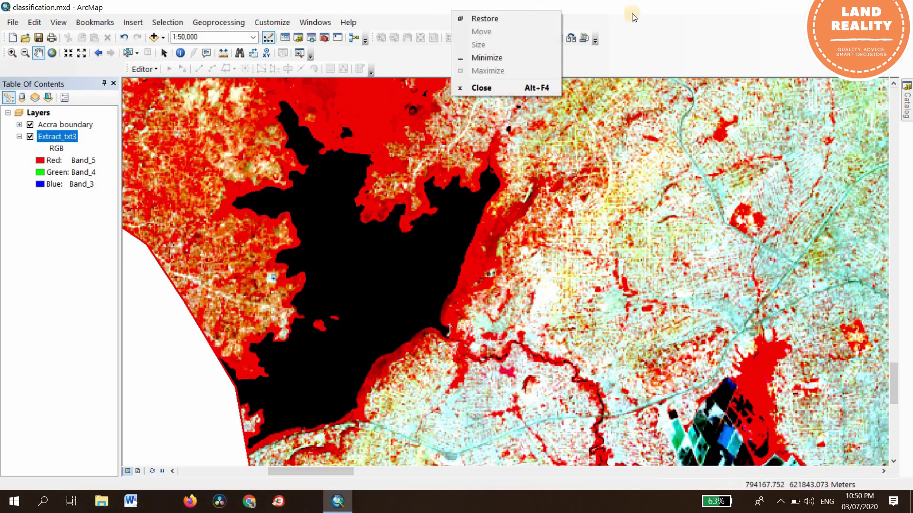
click(599, 9)
right_click(600, 8)
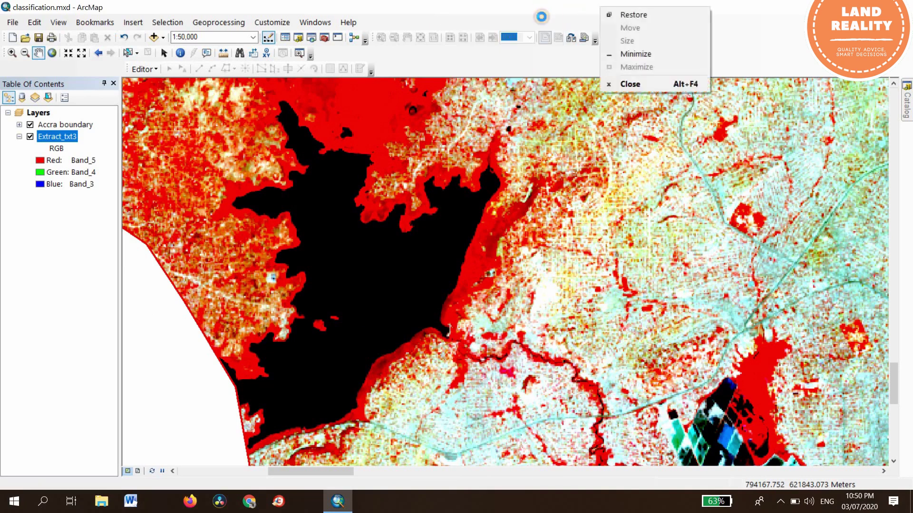
click(543, 19)
- Show the Image Classification toolbar and choose Extract_txt3 as the layer to classify
right_click(543, 19)
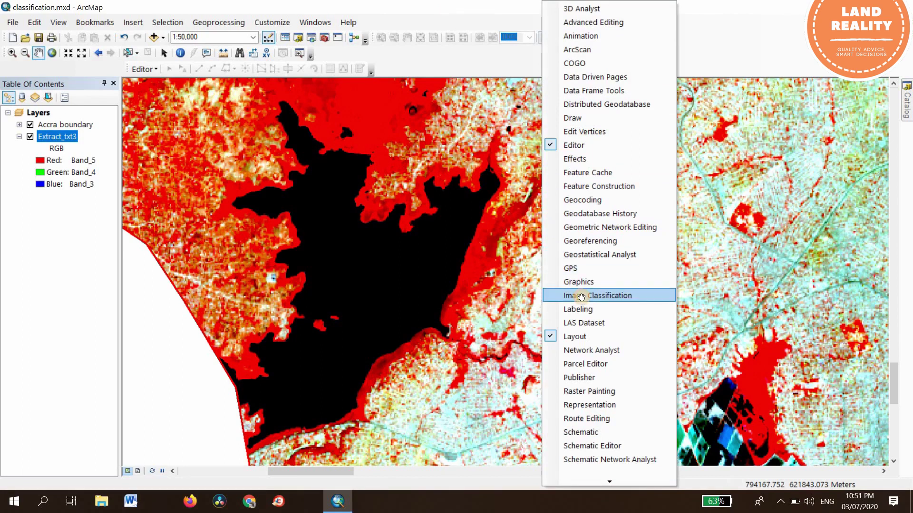
click(580, 297)
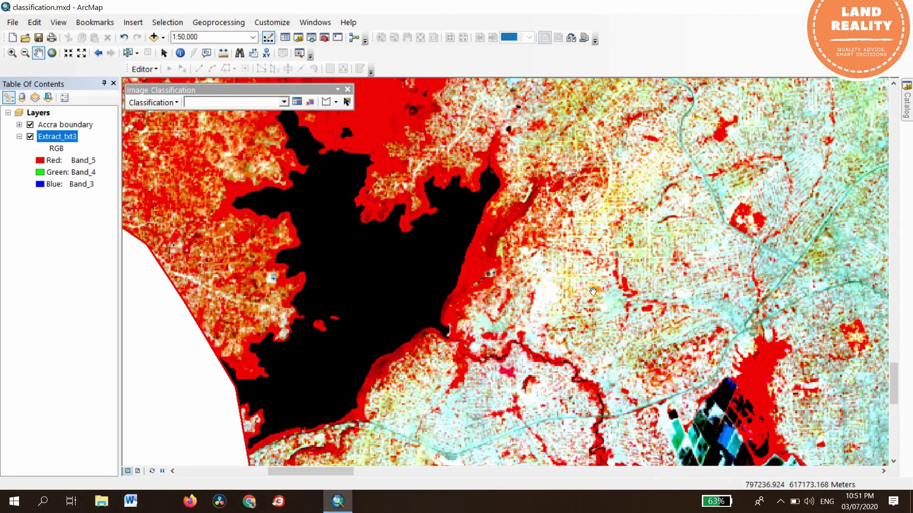
click(286, 101)
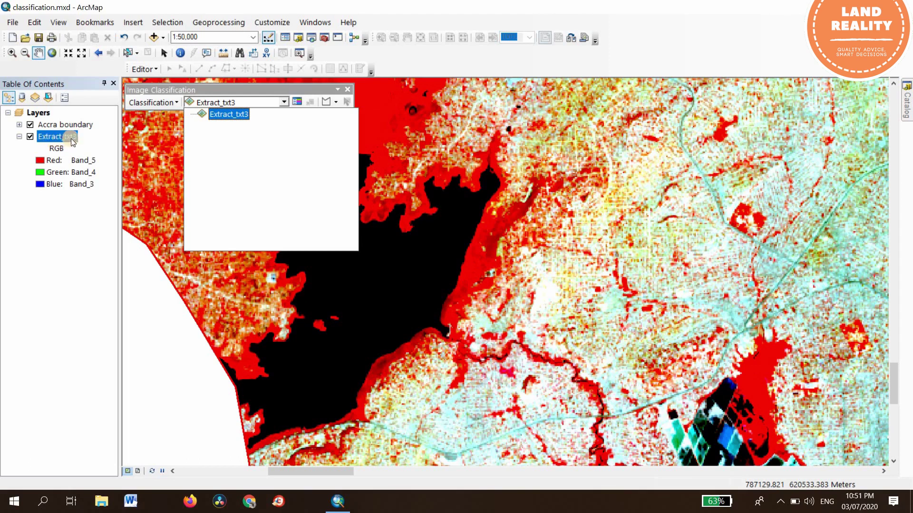
click(237, 116)
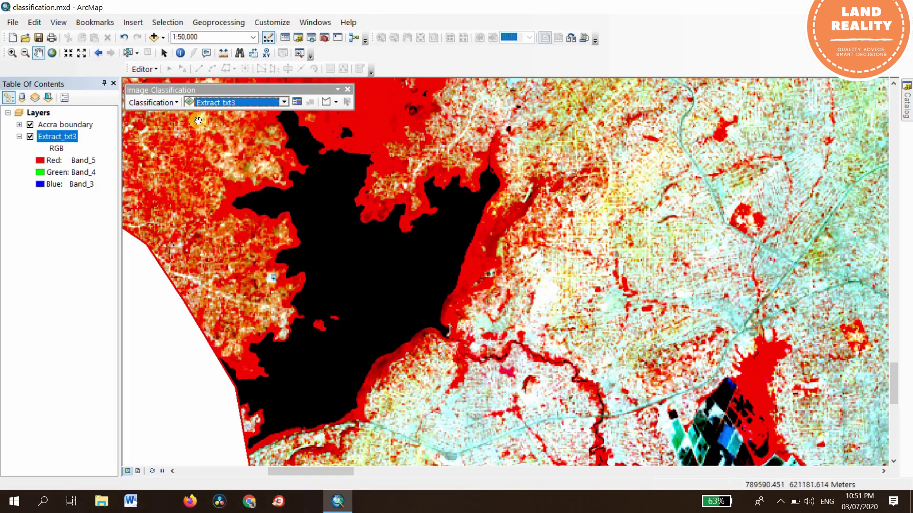
- Open the Training Sample Manager and move it clear of the large western water body
click(178, 103)
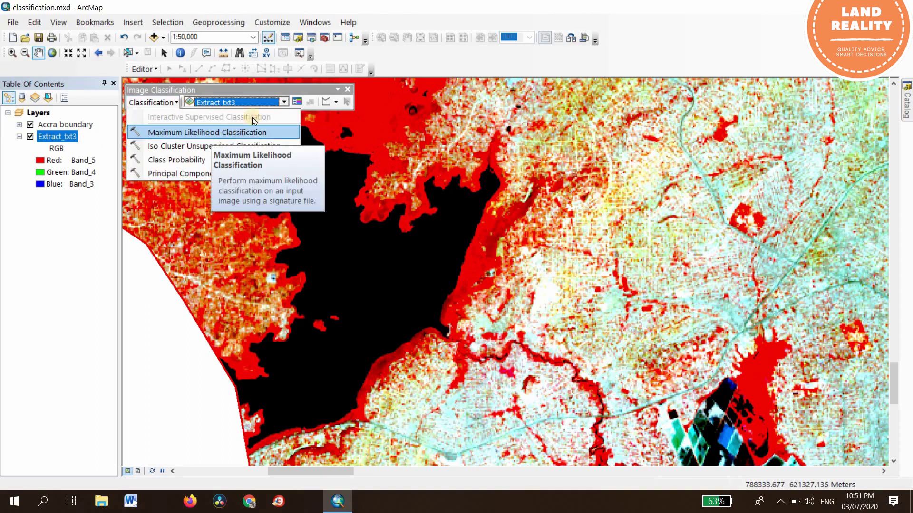
click(295, 104)
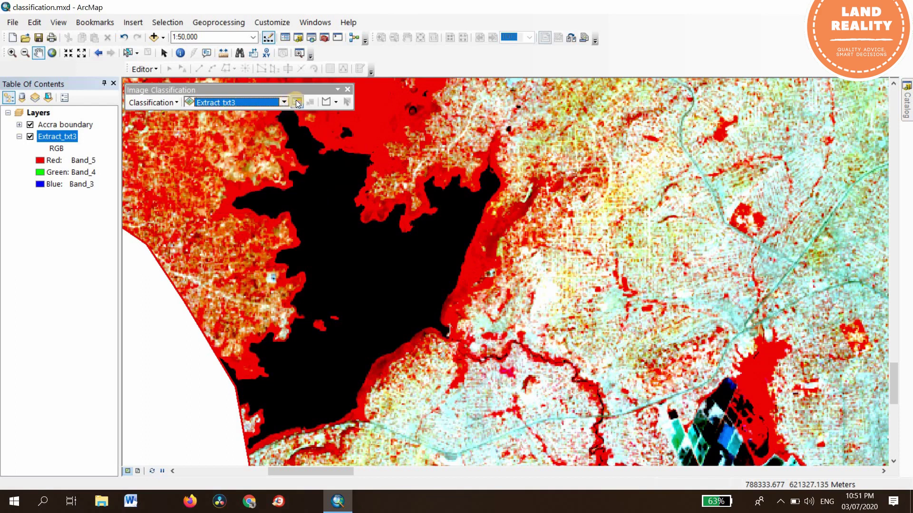
click(297, 104)
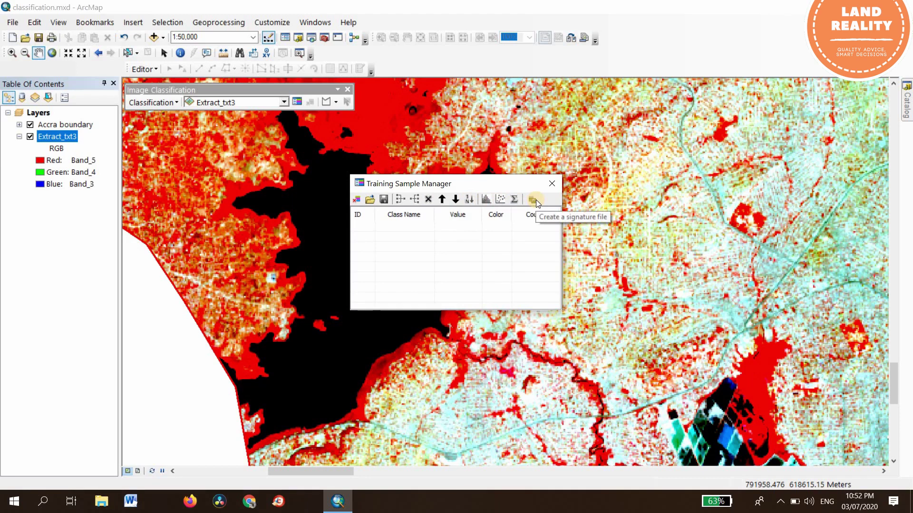
click(474, 182)
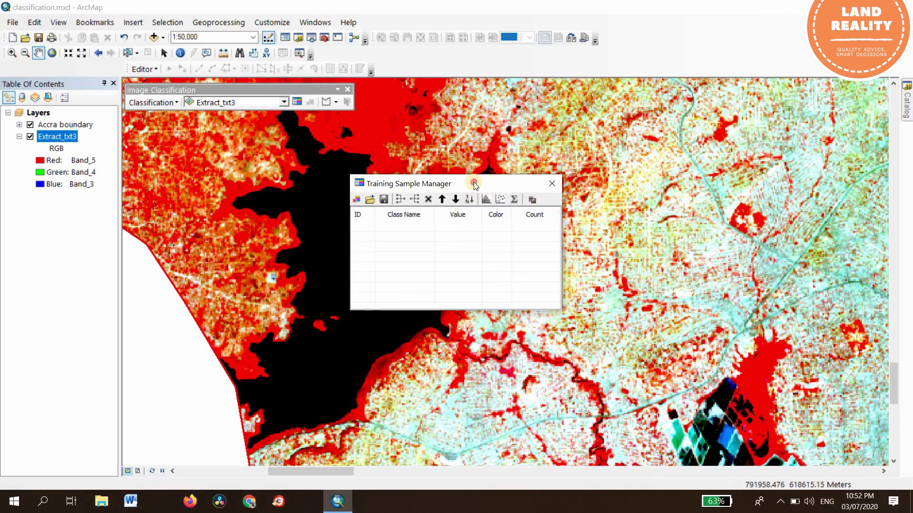
drag(726, 153, 786, 119)
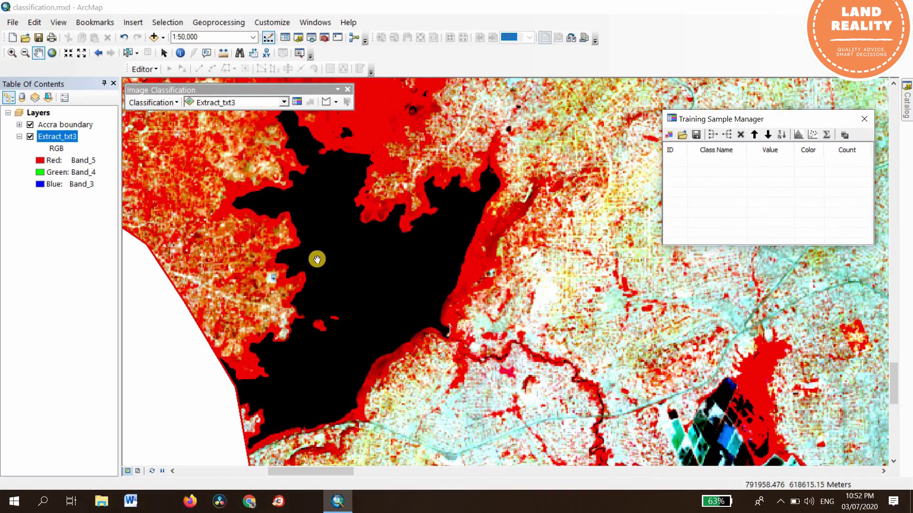
- Draw three separate circular training samples inside the large black water body in the west of the image
scroll(376, 237, up, 2)
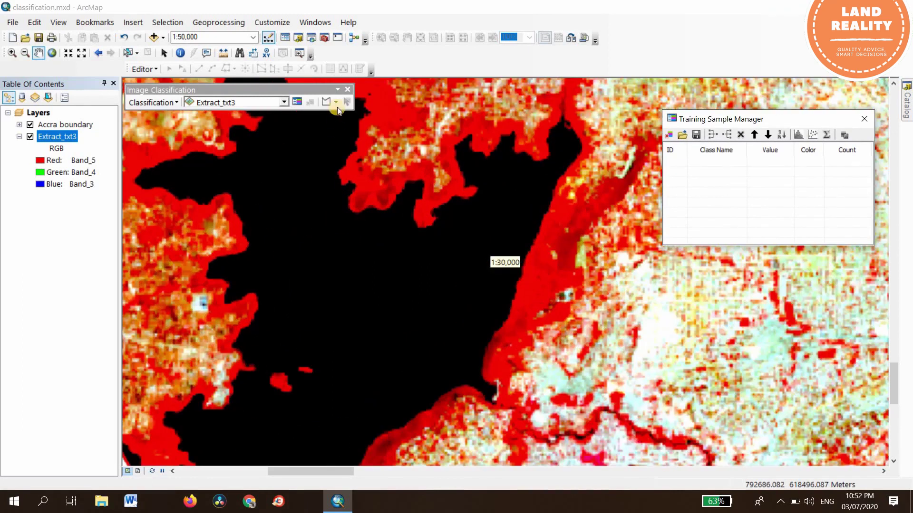
click(336, 101)
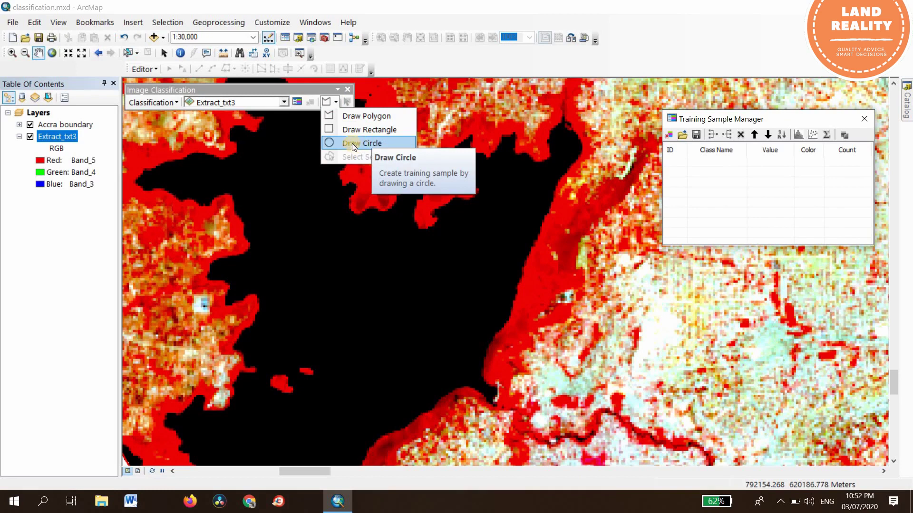
click(352, 144)
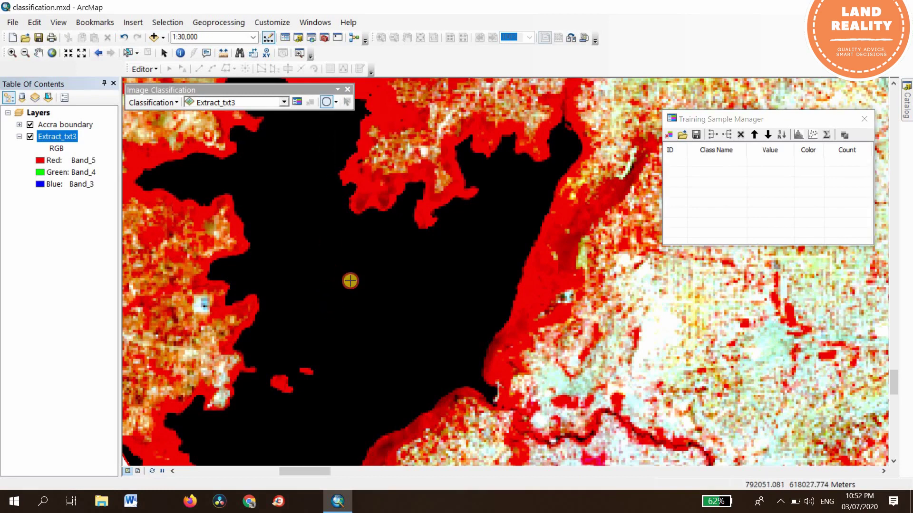
click(330, 273)
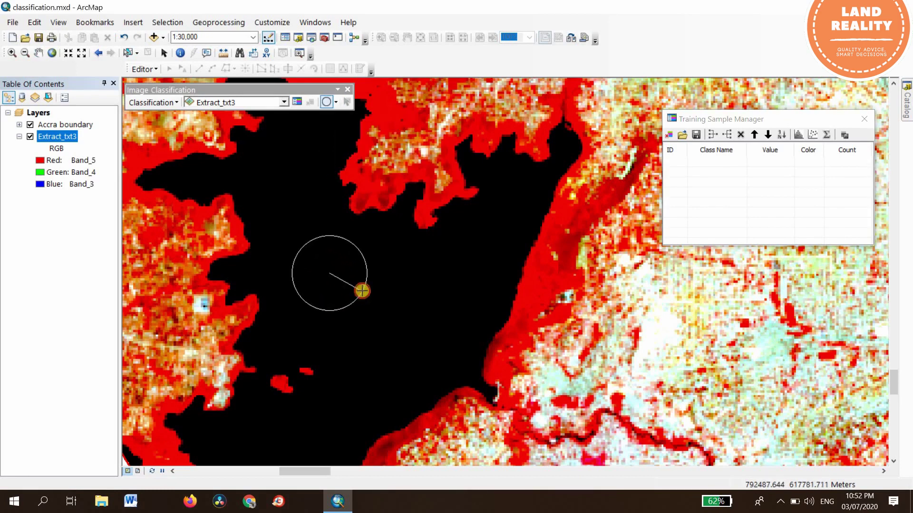
click(362, 291)
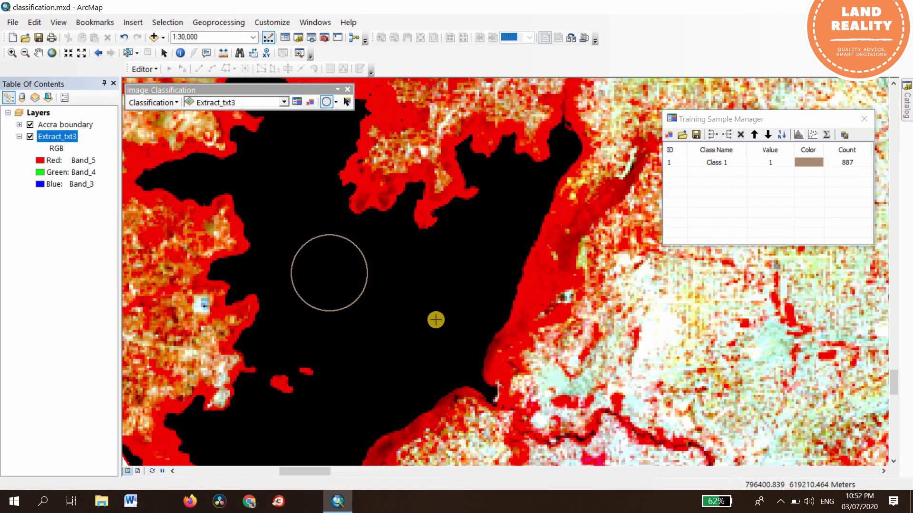
drag(428, 308, 442, 330)
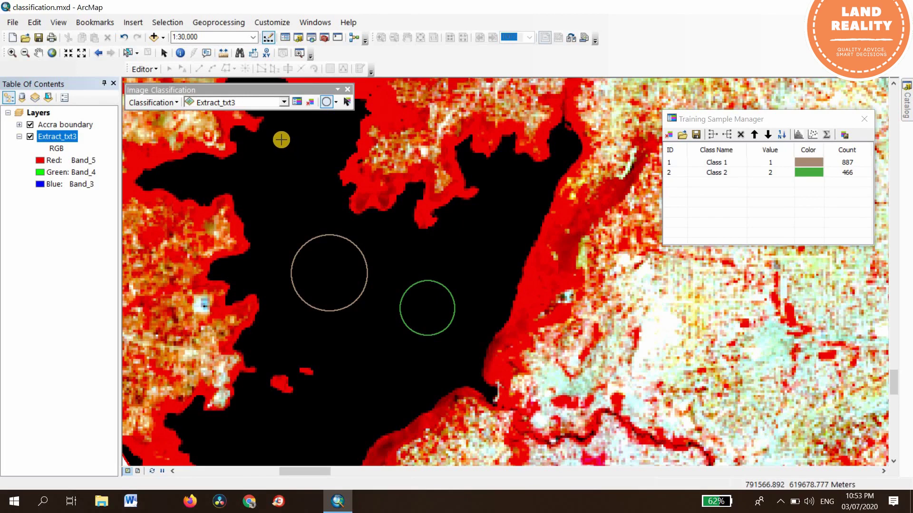
drag(281, 138, 288, 148)
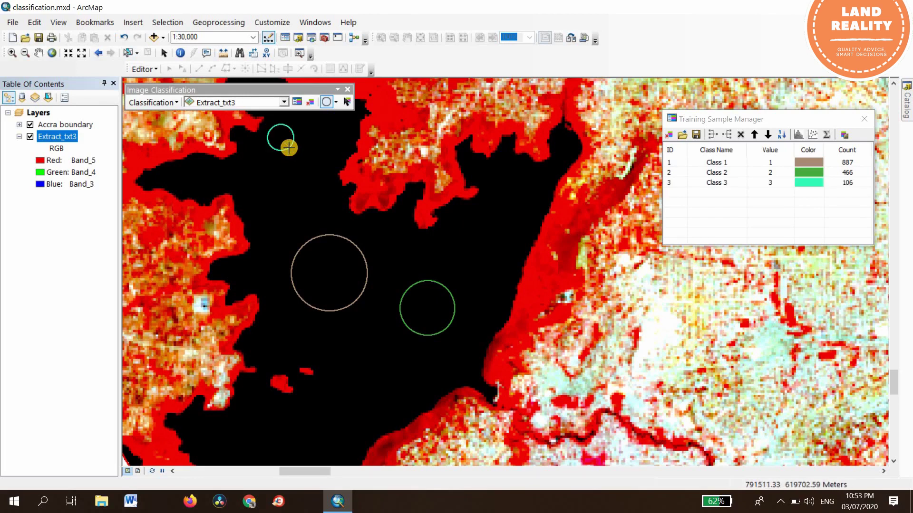
- Draw three small circular training samples along the narrow black lake in the central urban area
right_click(51, 137)
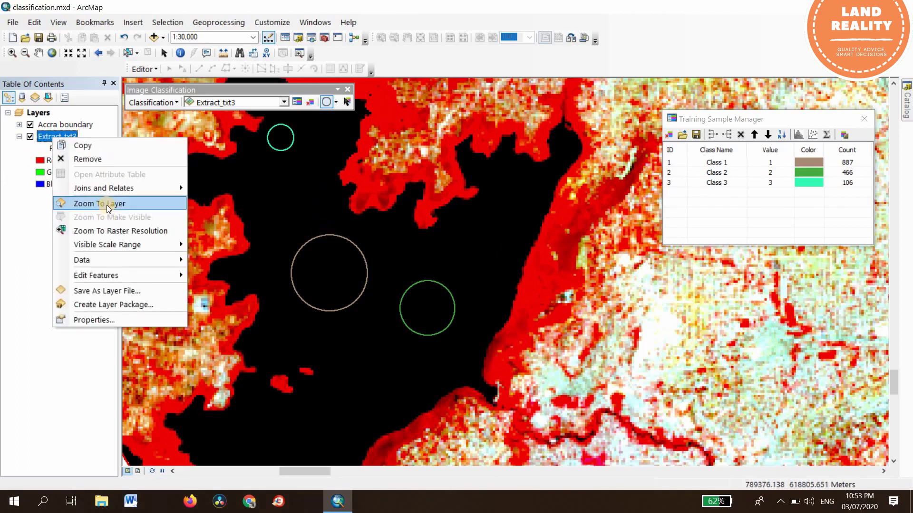
click(107, 204)
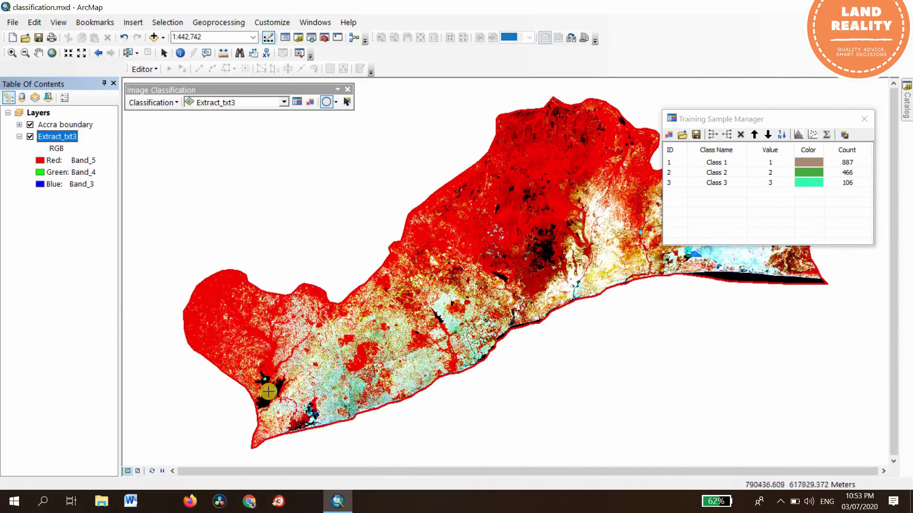
scroll(435, 326, down, 4)
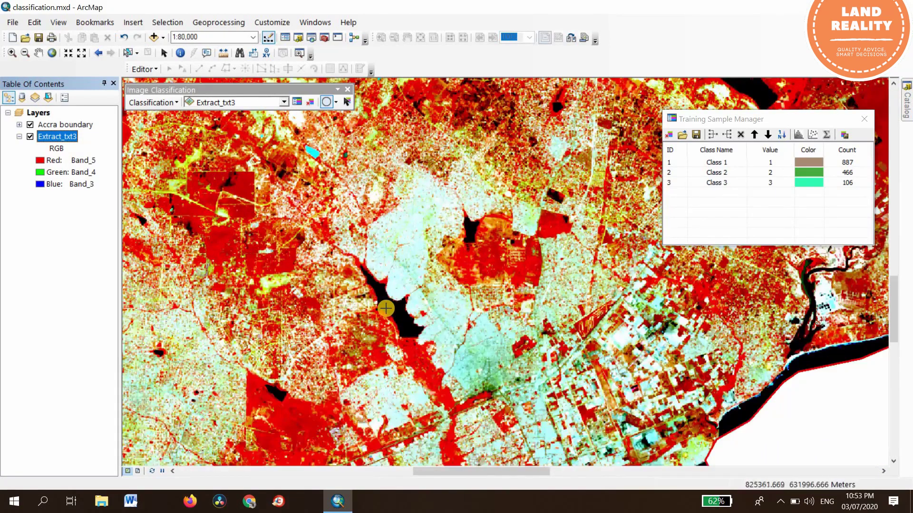
scroll(385, 308, down, 6)
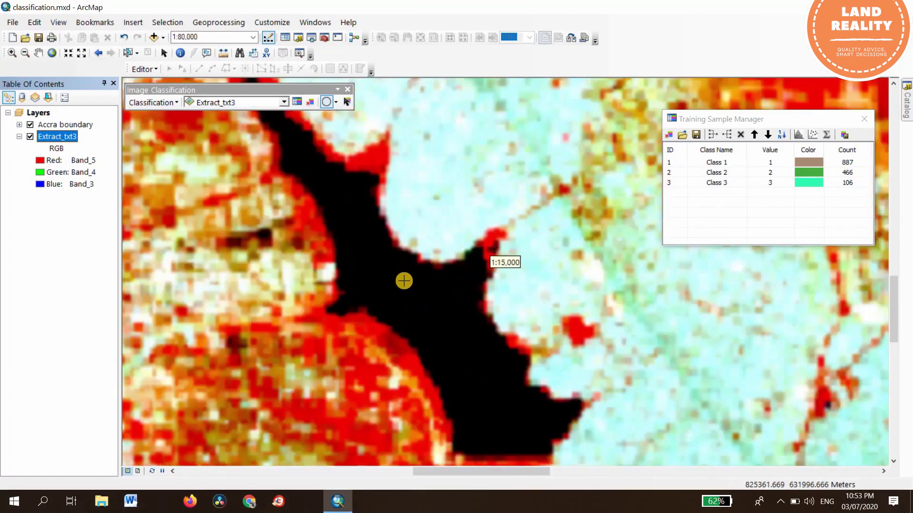
click(404, 280)
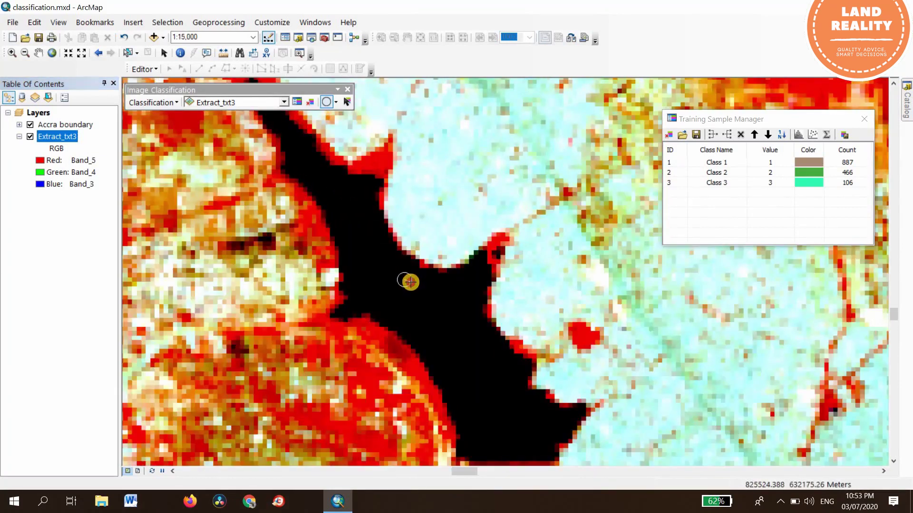
click(410, 282)
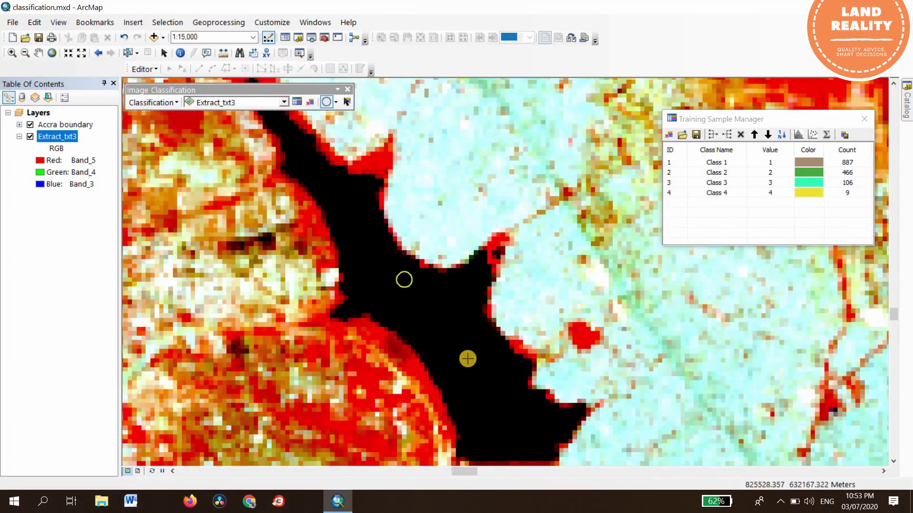
click(478, 380)
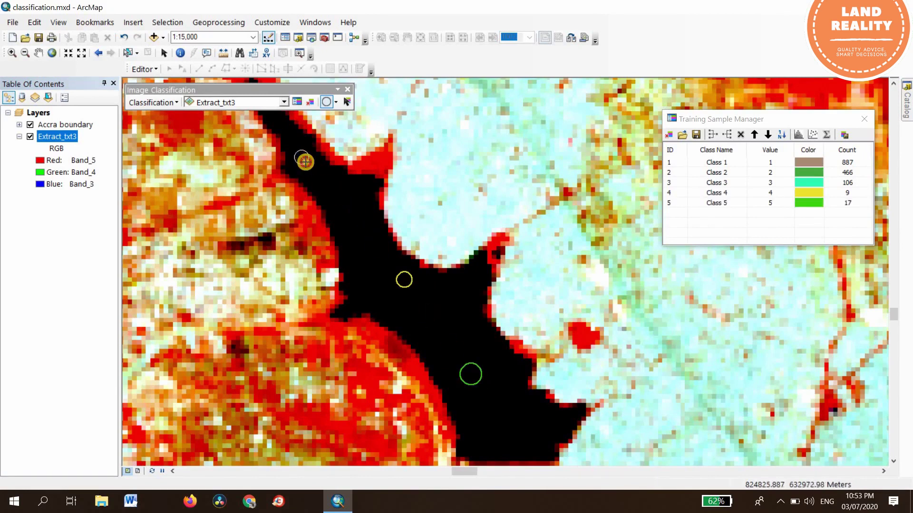
click(309, 163)
click(242, 52)
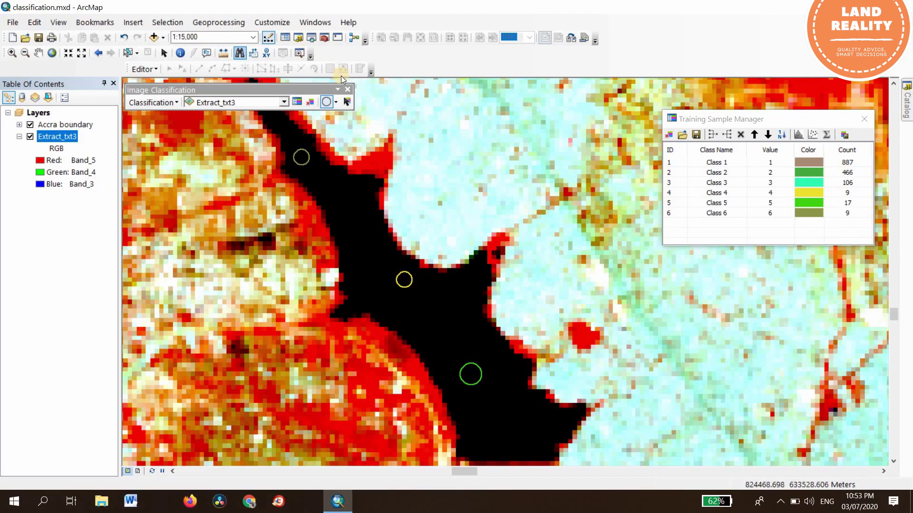
click(221, 54)
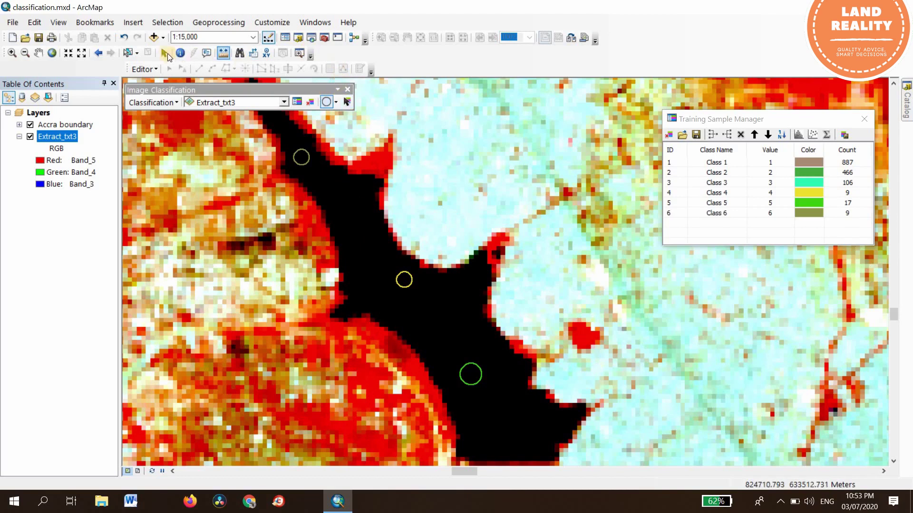
- Draw three polygon training samples inside the elongated black lake at the southwestern edge of the dark red vegetated area
right_click(65, 138)
click(110, 200)
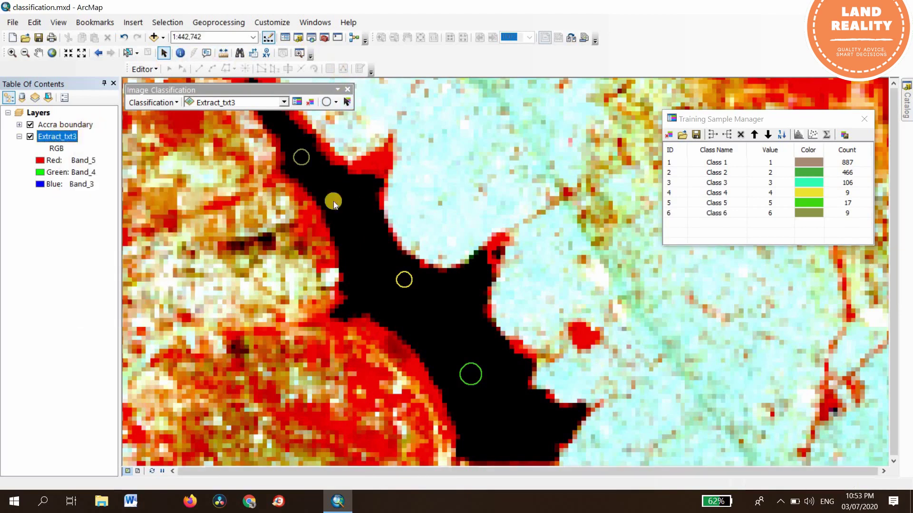
click(39, 54)
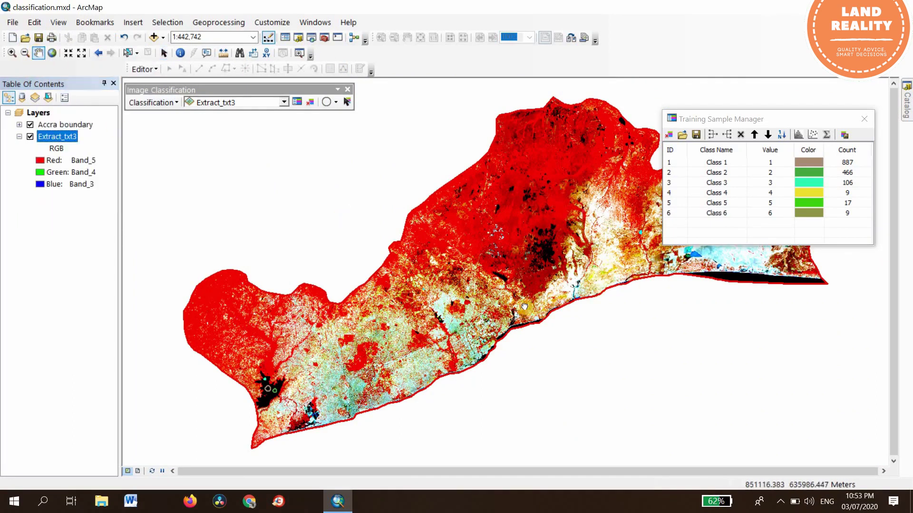
drag(417, 285, 325, 290)
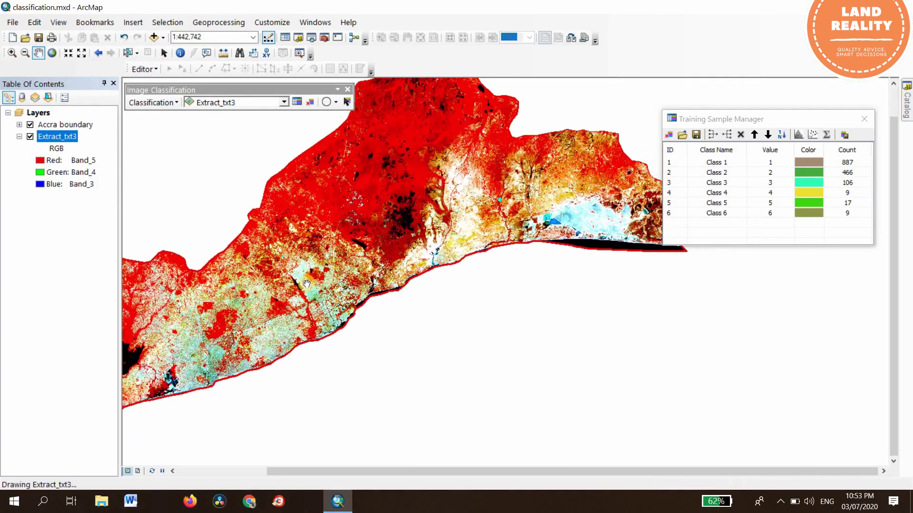
drag(466, 244, 421, 245)
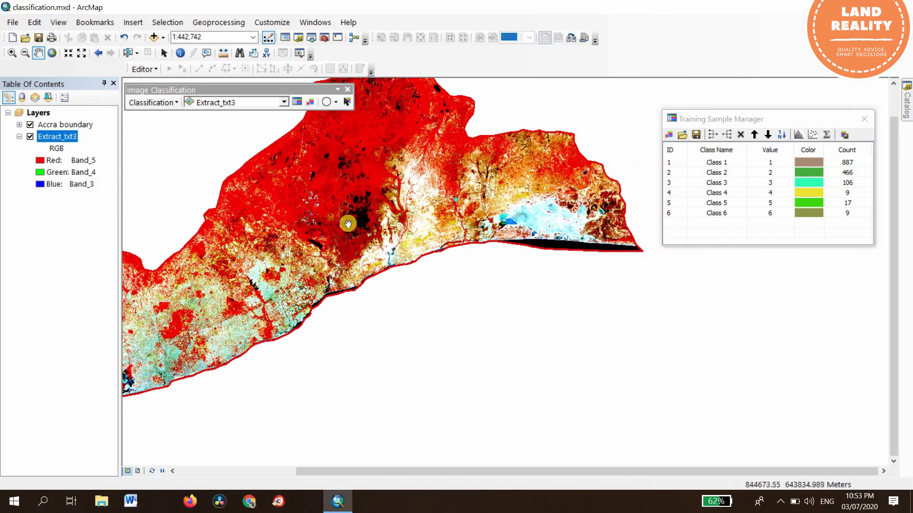
scroll(352, 227, up, 4)
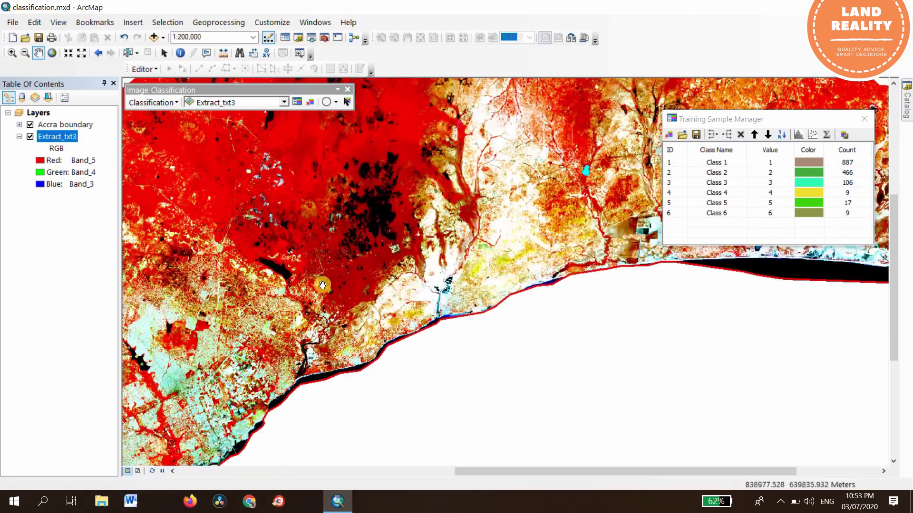
scroll(309, 294, up, 3)
scroll(273, 283, up, 4)
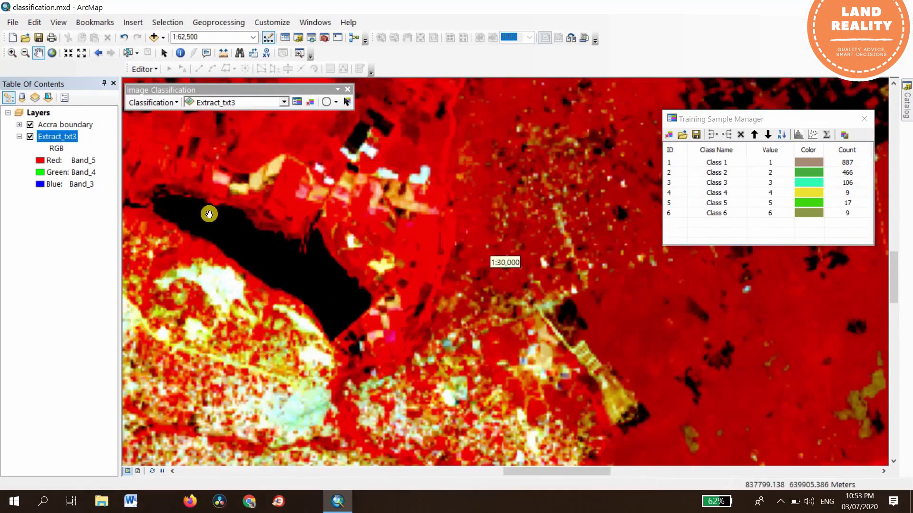
click(335, 103)
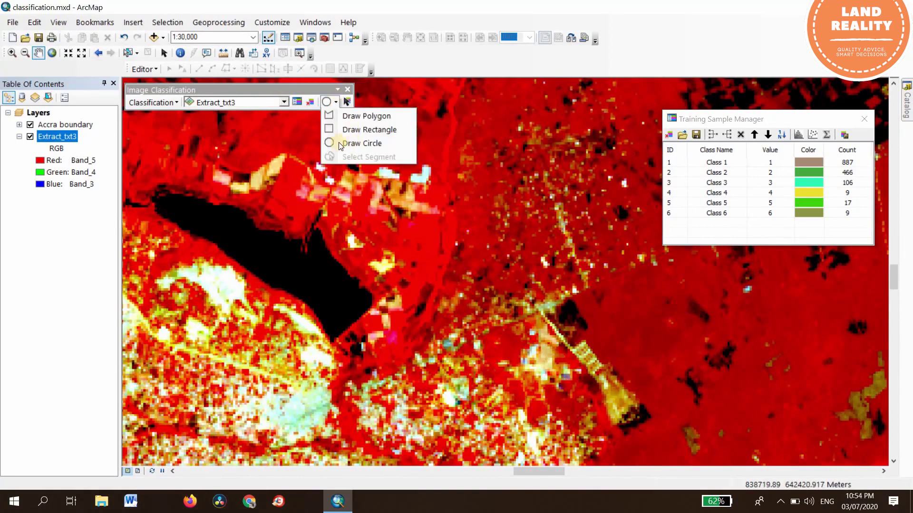
click(331, 115)
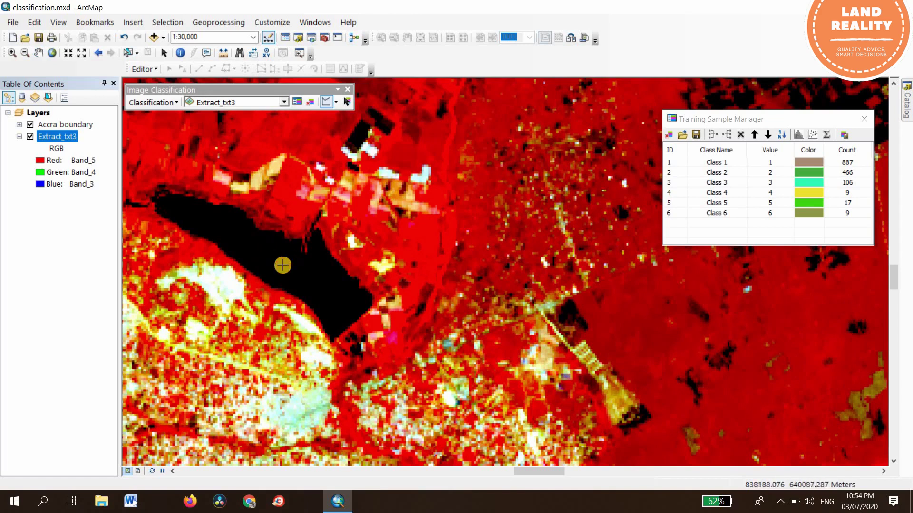
click(283, 265)
click(289, 259)
click(244, 236)
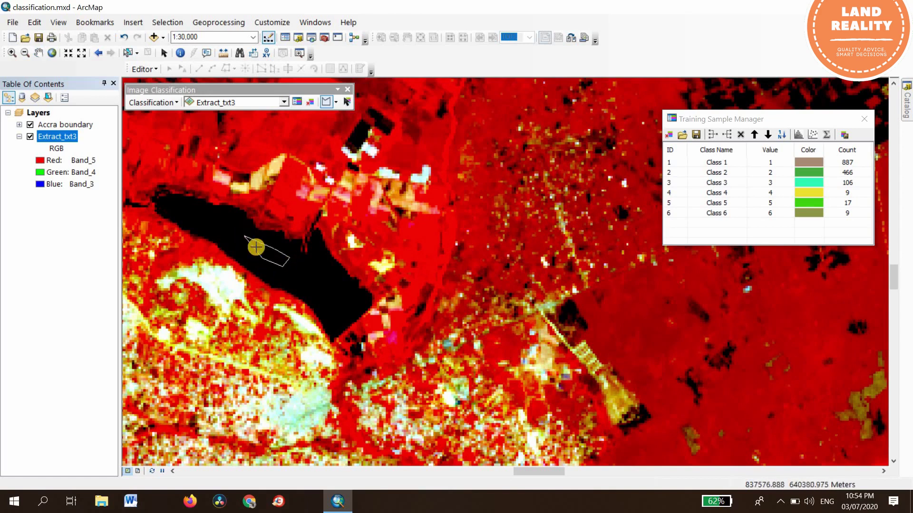
double_click(256, 247)
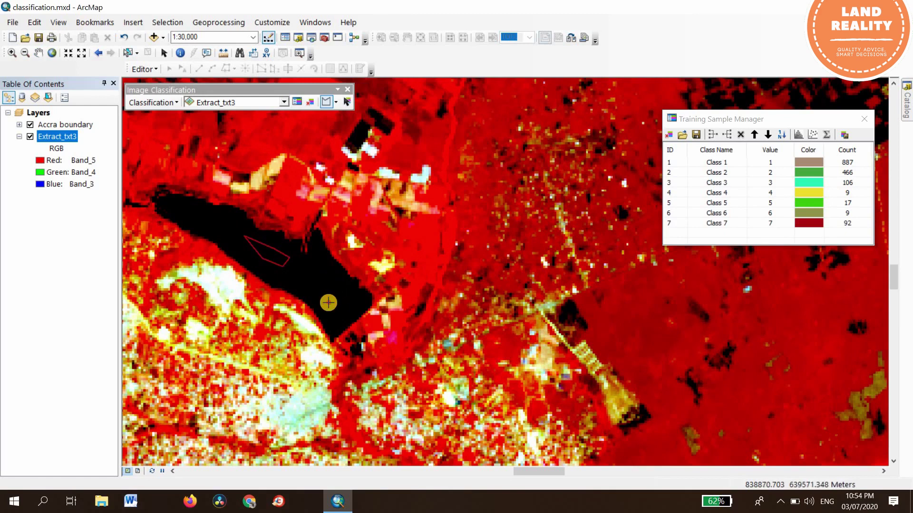
double_click(307, 289)
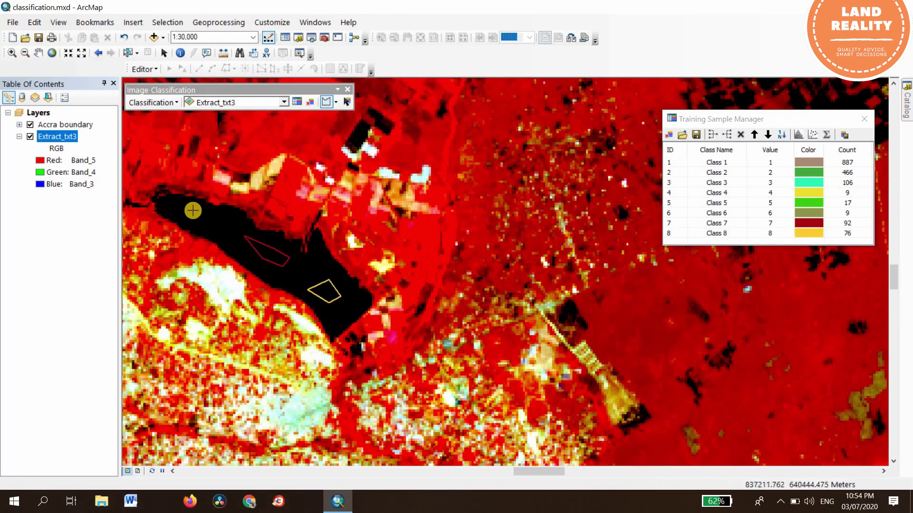
click(205, 221)
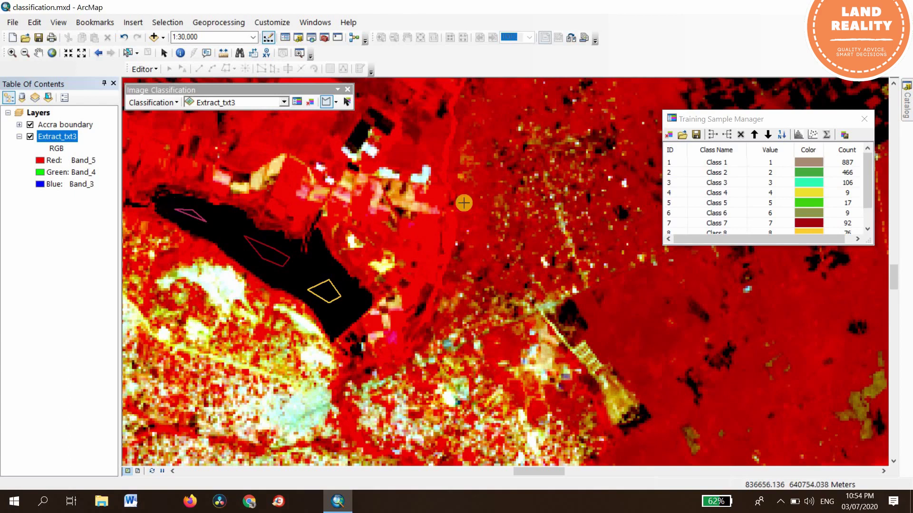
drag(869, 183, 871, 204)
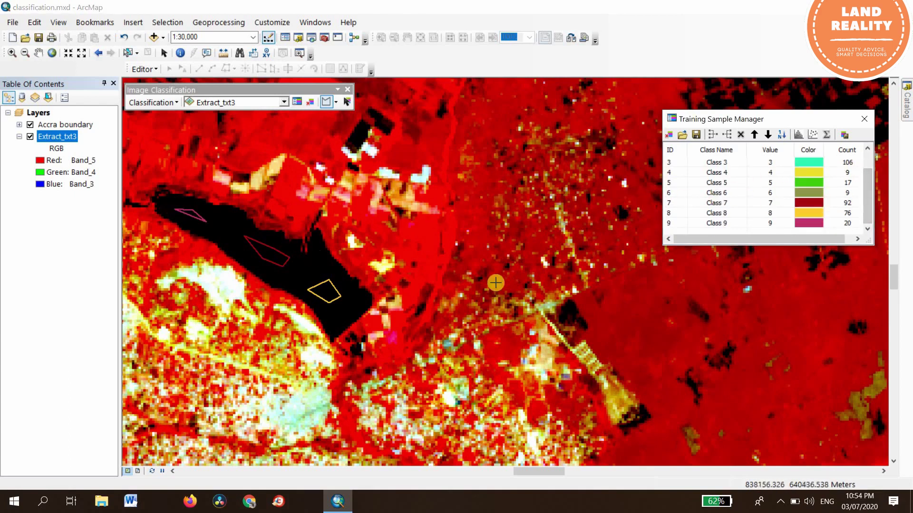
scroll(474, 274, up, 2)
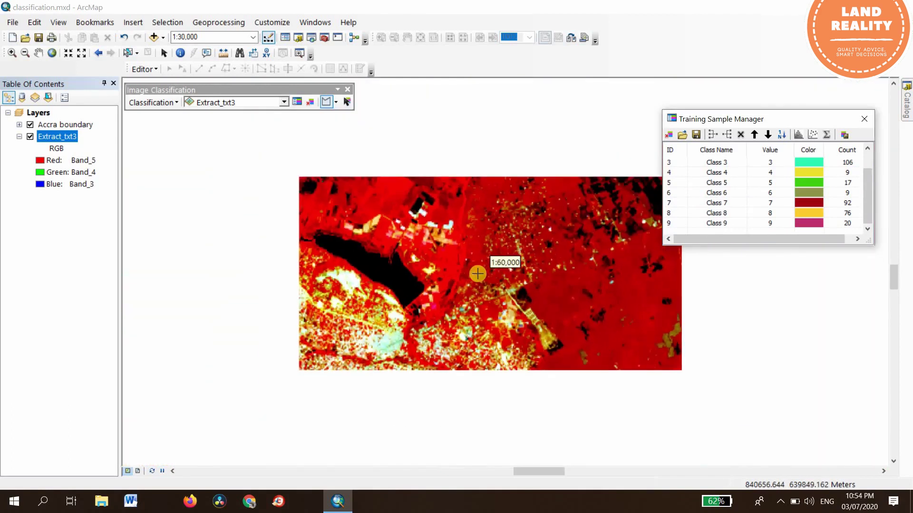
- Draw a small polygon training sample in the black river channel just south of where the curved branch joins it
scroll(594, 271, up, 2)
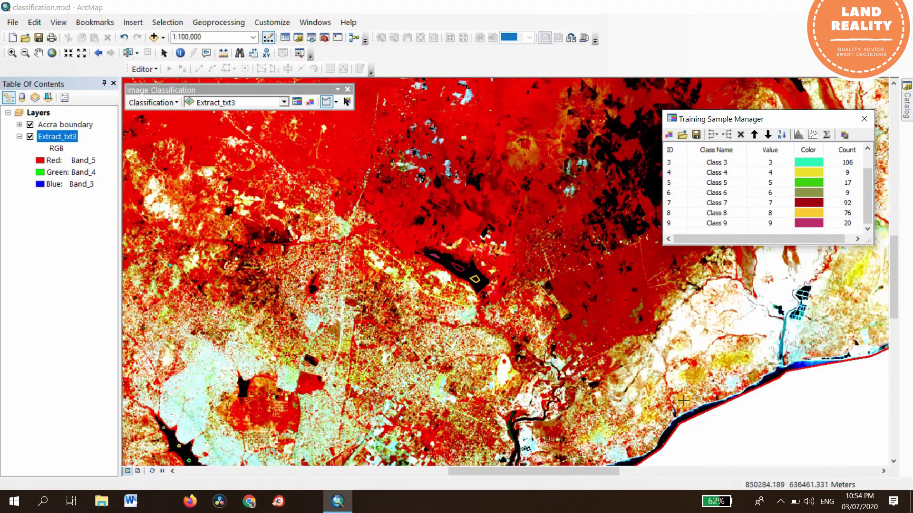
scroll(526, 437, up, 5)
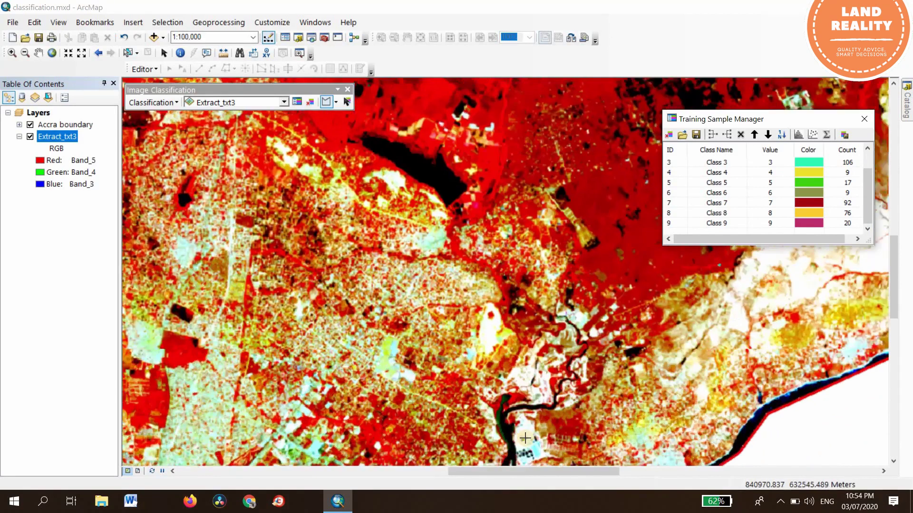
scroll(513, 430, up, 4)
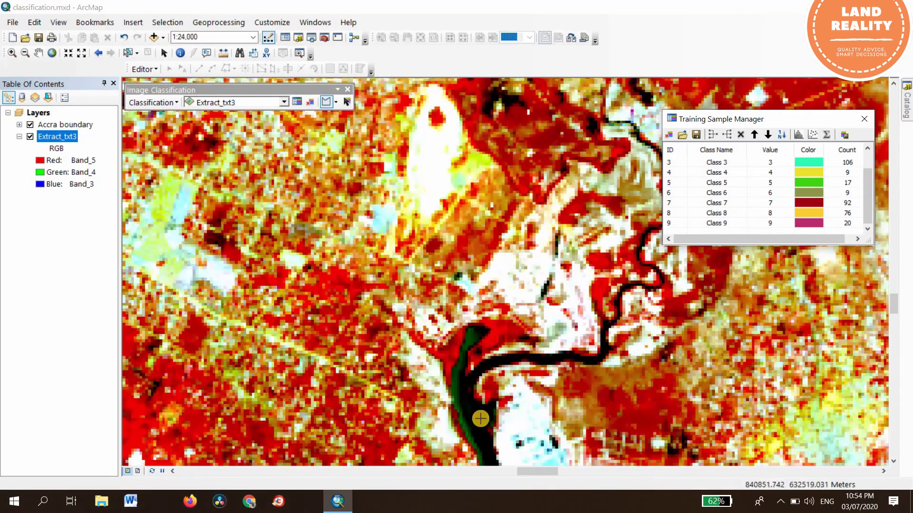
scroll(507, 423, up, 2)
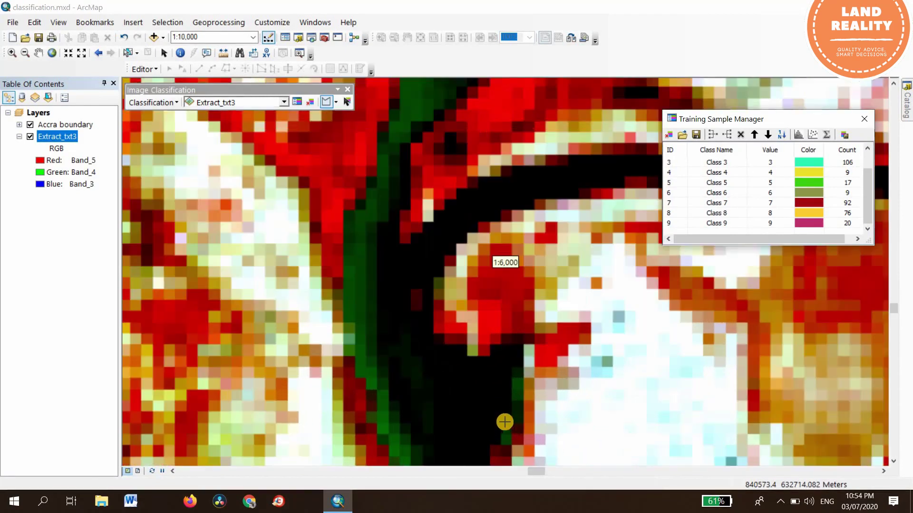
click(459, 371)
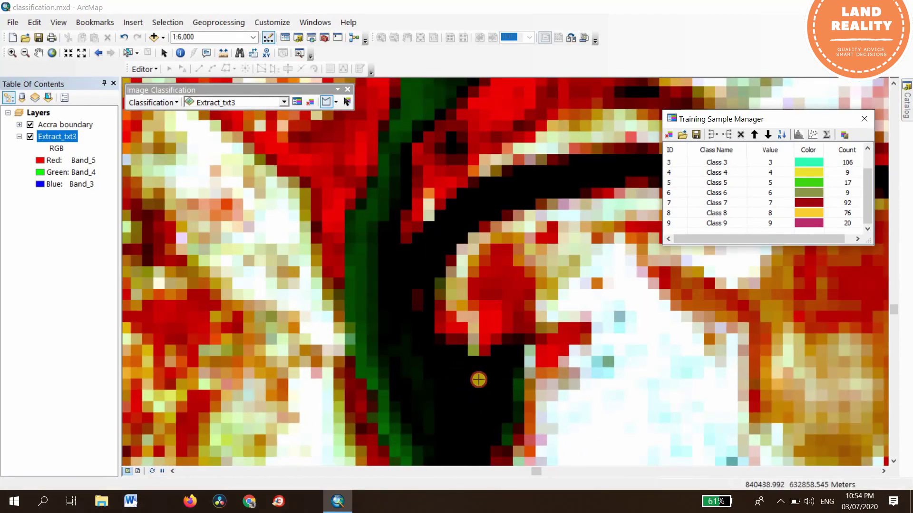
click(483, 385)
click(481, 405)
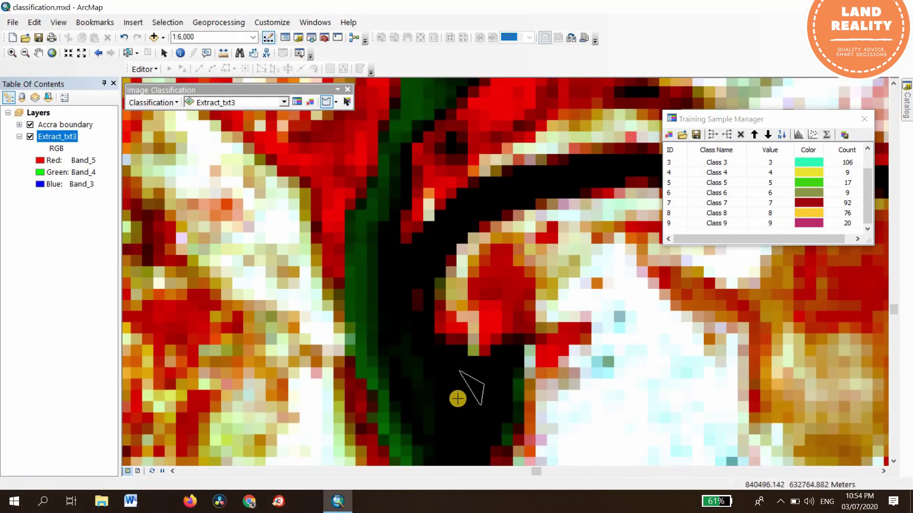
click(458, 395)
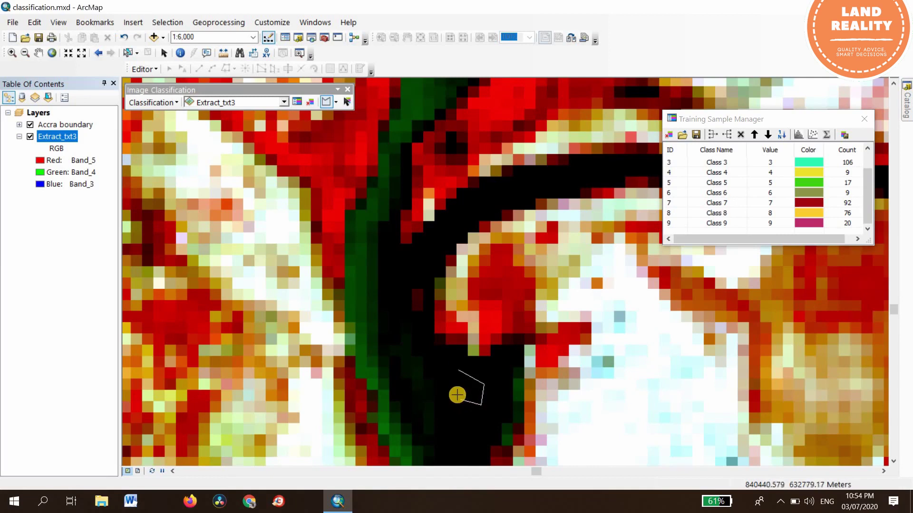
double_click(447, 364)
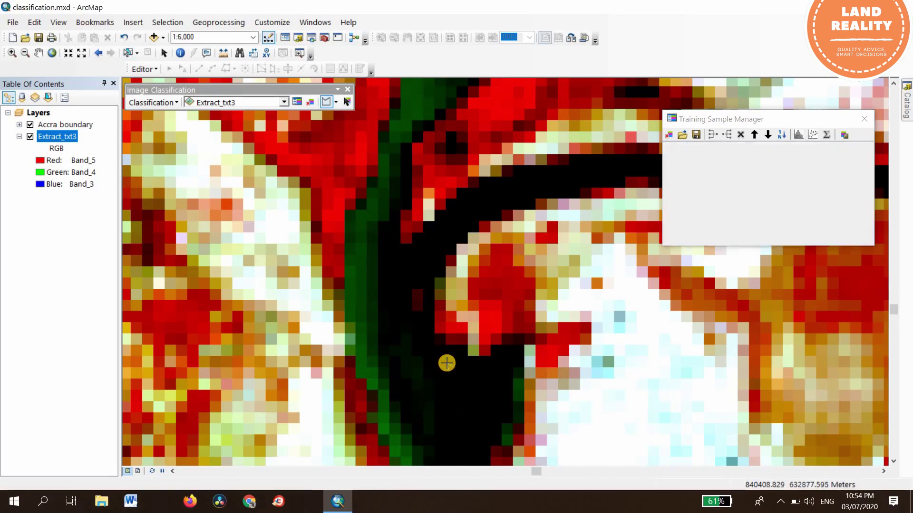
- Draw an elongated polygon training sample along the curved black river branch, ending at the main channel
click(408, 258)
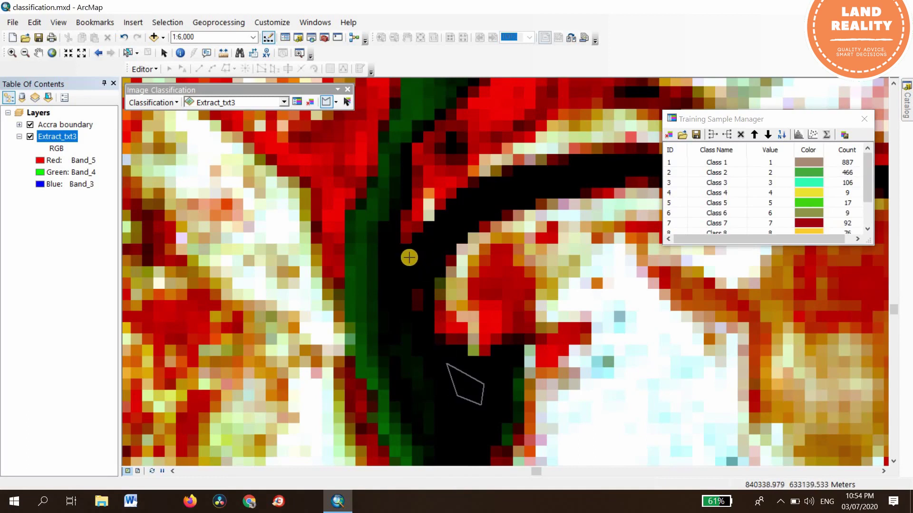
click(492, 191)
click(611, 160)
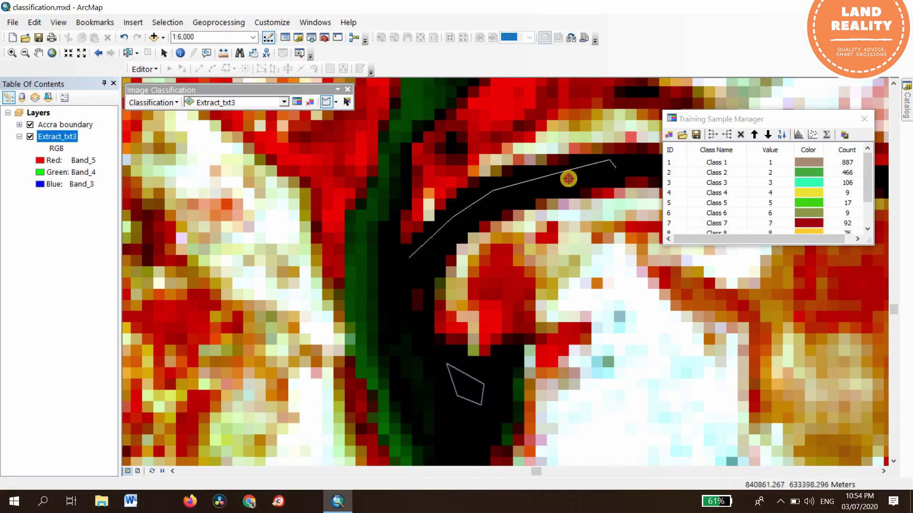
click(604, 180)
click(507, 195)
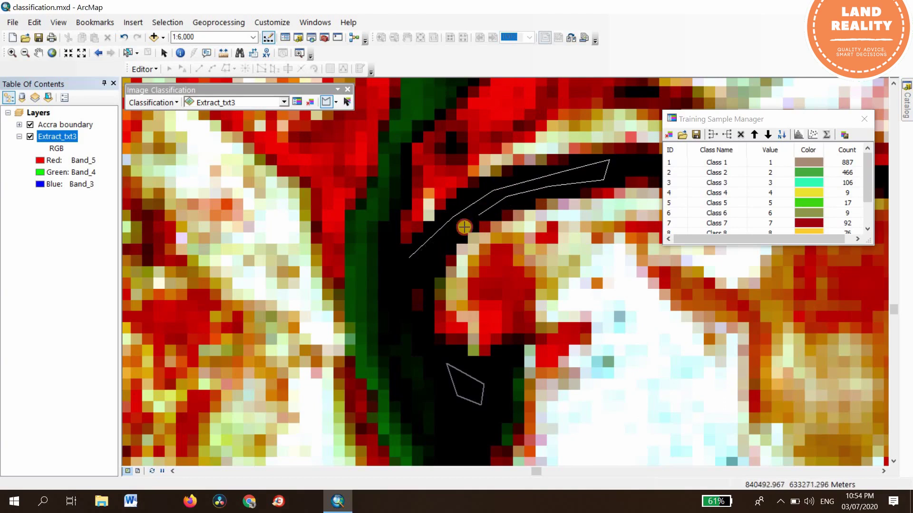
double_click(399, 276)
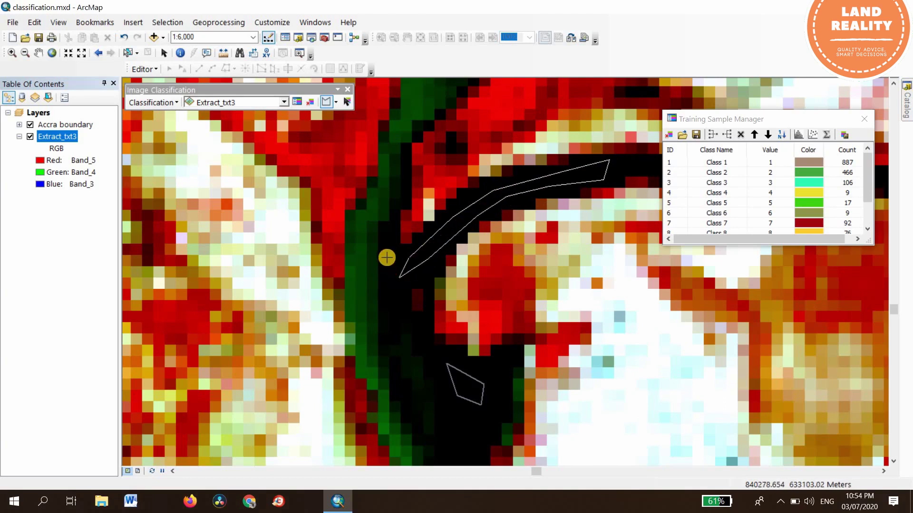
double_click(385, 250)
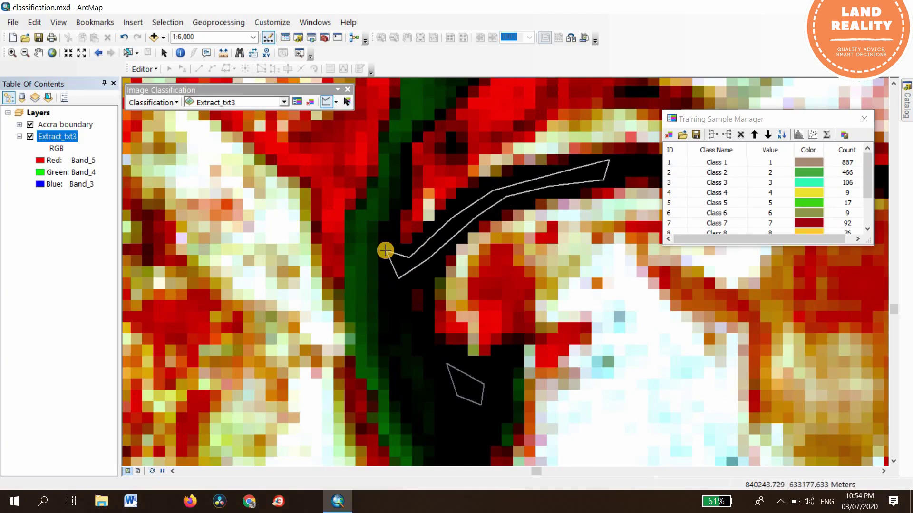
- Show the full extent of the Extract_txt3 layer and review the collected samples in the Training Sample Manager
click(59, 138)
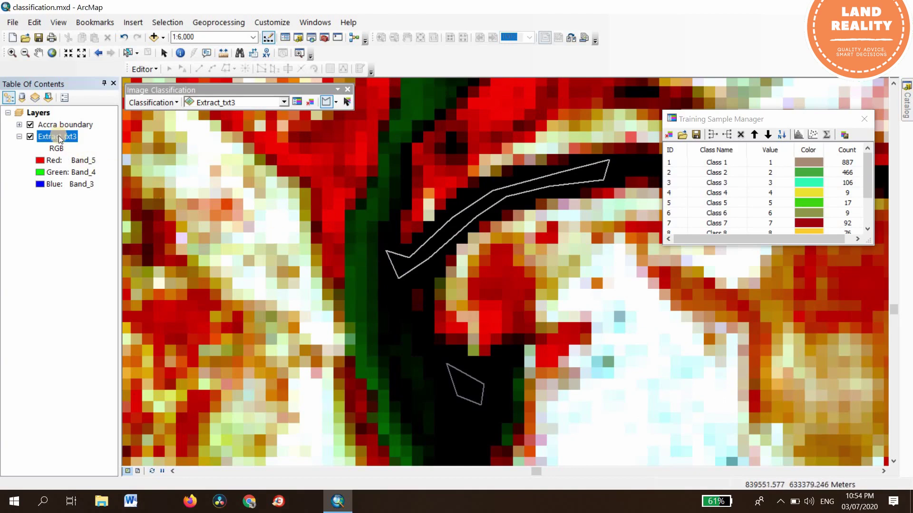
right_click(59, 138)
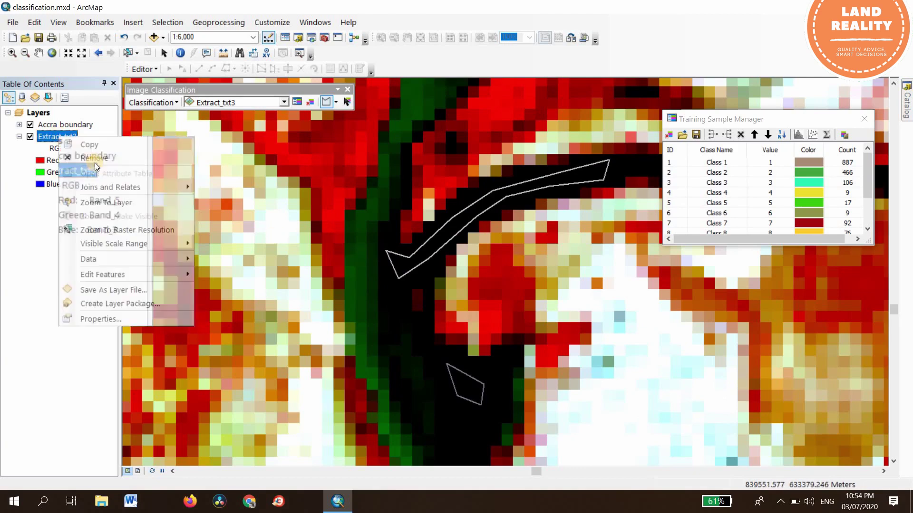
click(112, 202)
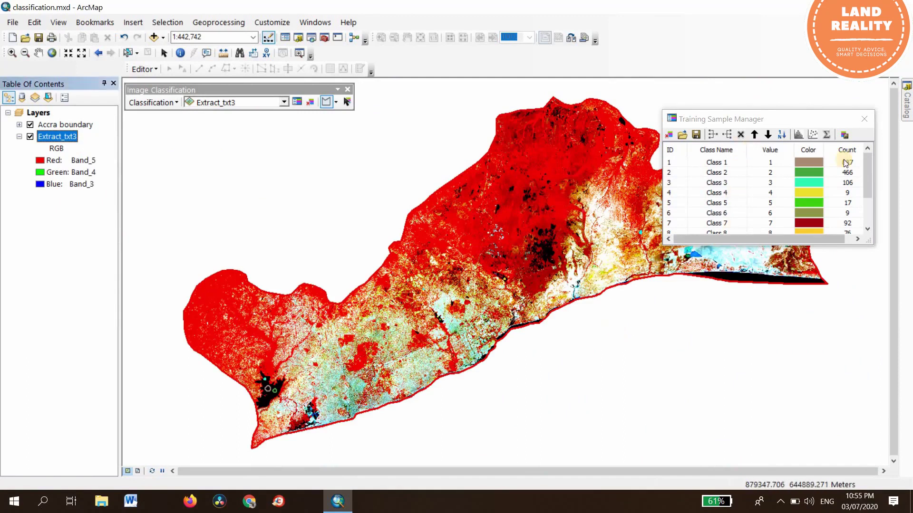
click(870, 189)
drag(869, 190, 871, 161)
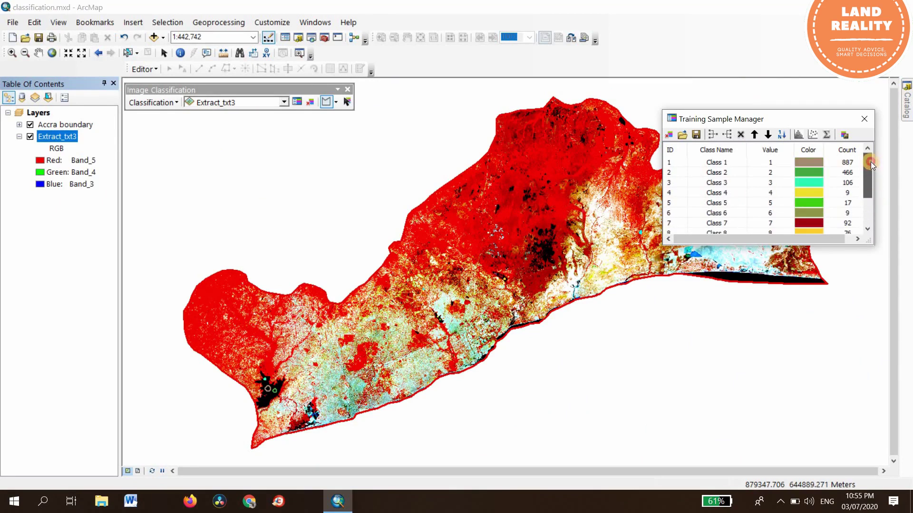
- Select all the training samples from Class 1 to Class 11 and merge them into a single class
click(670, 163)
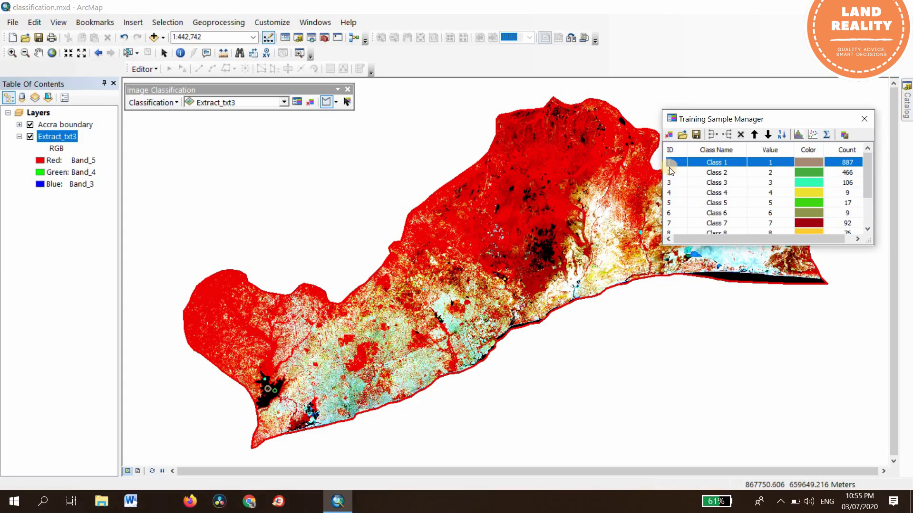
shift+click(669, 171)
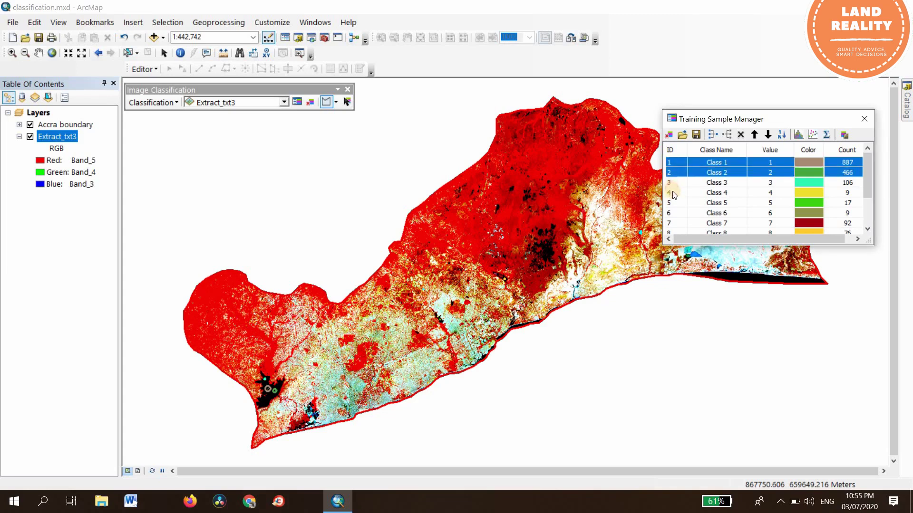
shift+click(669, 182)
shift+click(670, 193)
shift+click(669, 204)
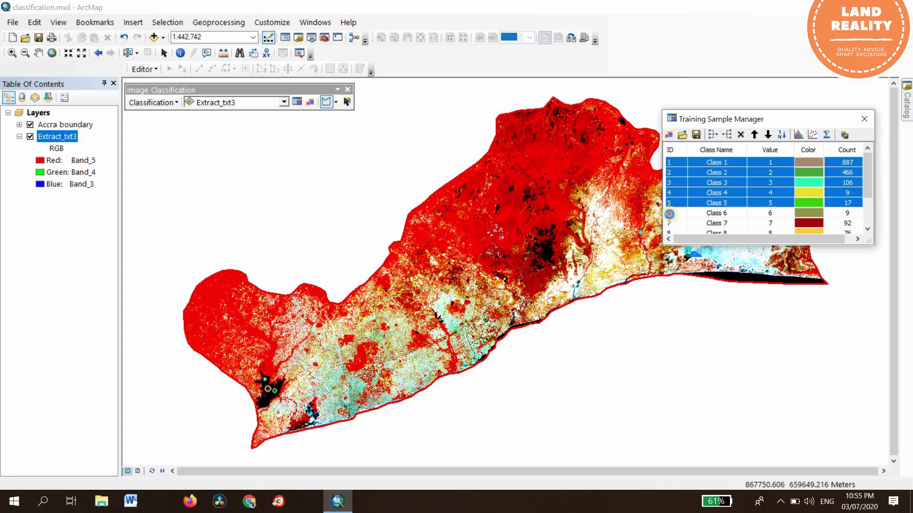
shift+click(669, 213)
shift+click(670, 223)
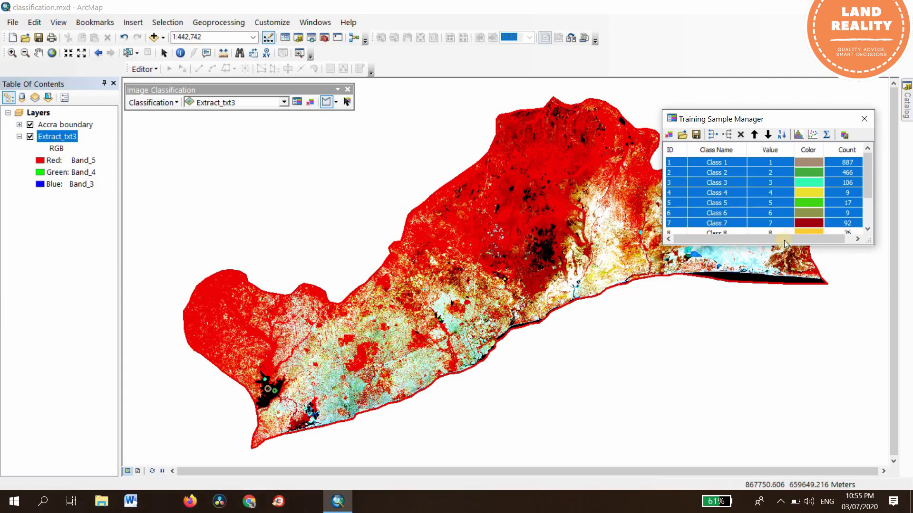
click(868, 232)
click(869, 232)
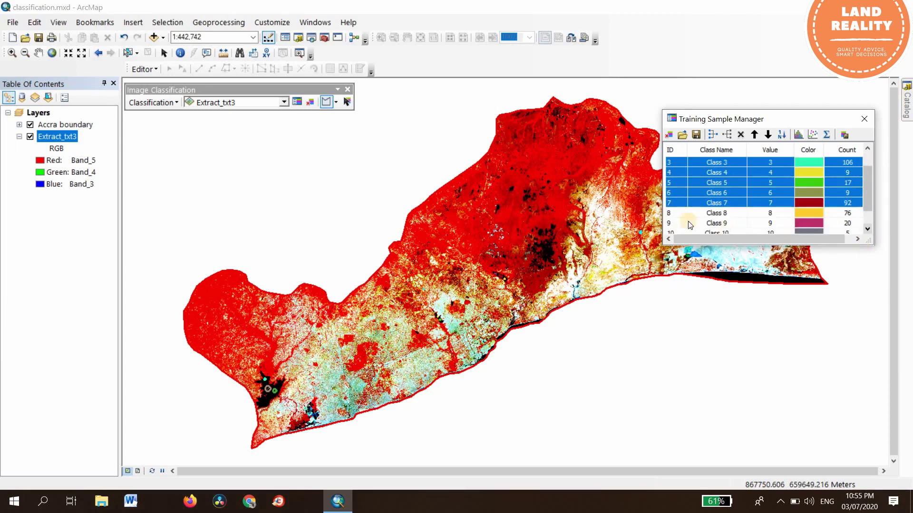
shift+click(670, 223)
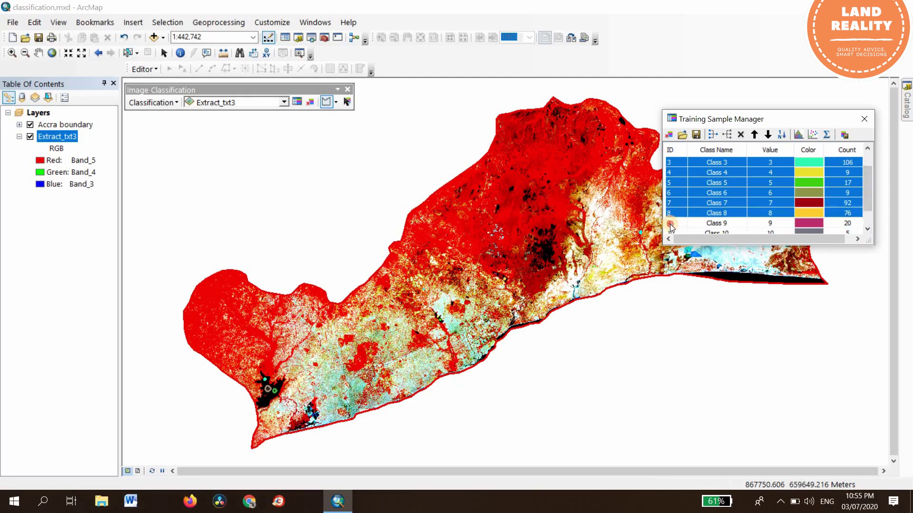
shift+click(670, 231)
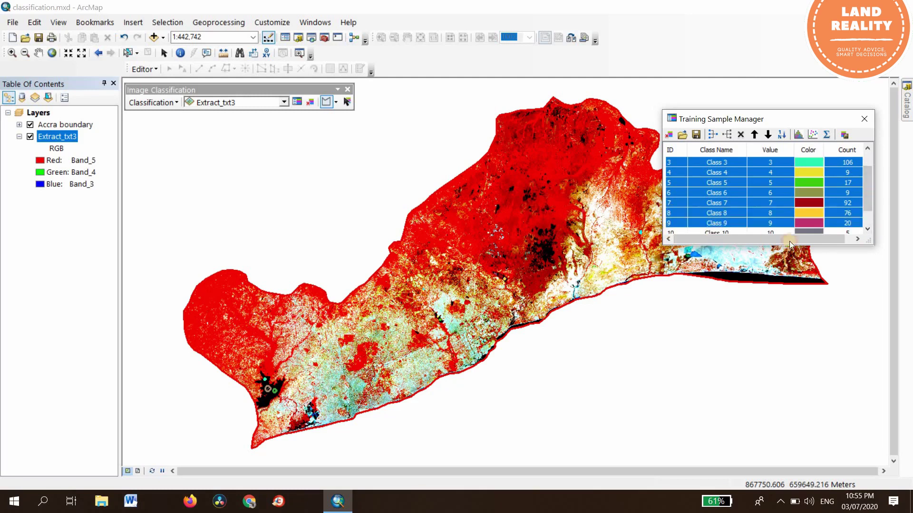
click(868, 232)
click(868, 232)
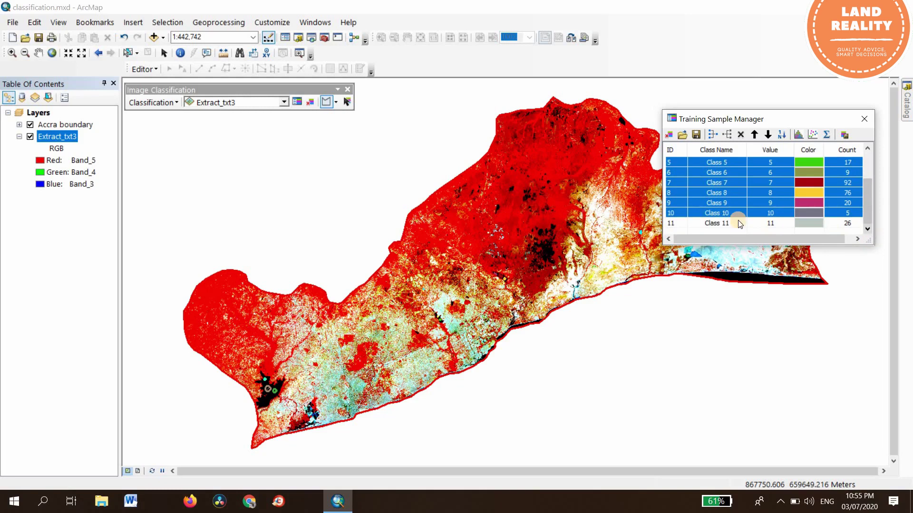
shift+click(670, 223)
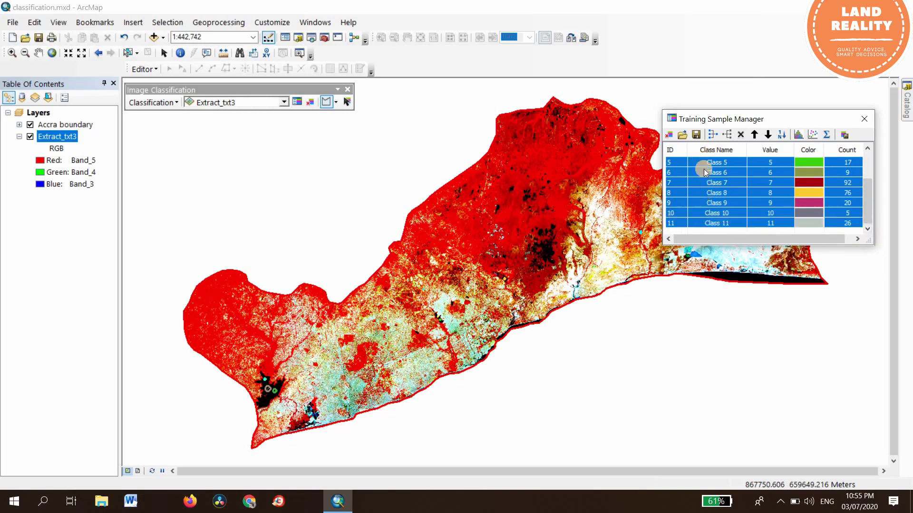
click(711, 136)
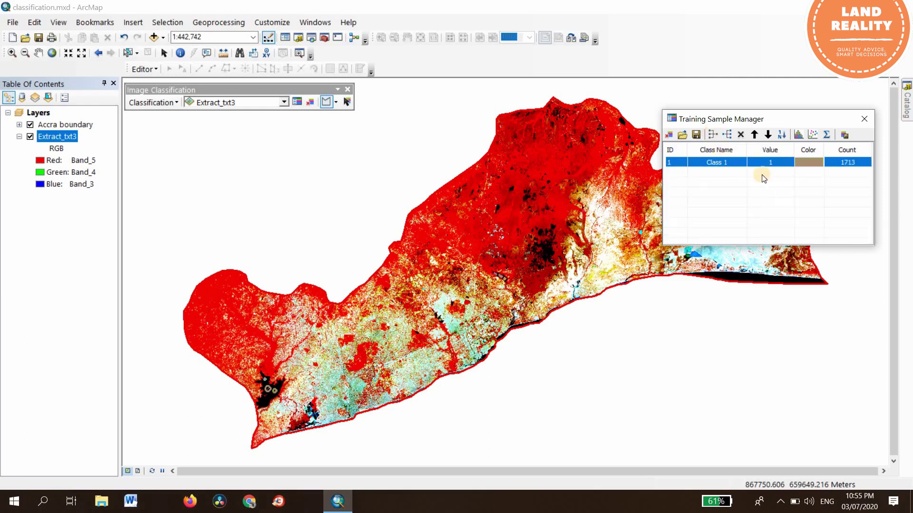
- Rename the merged training class as Water Bodies and set its color to blue
click(731, 163)
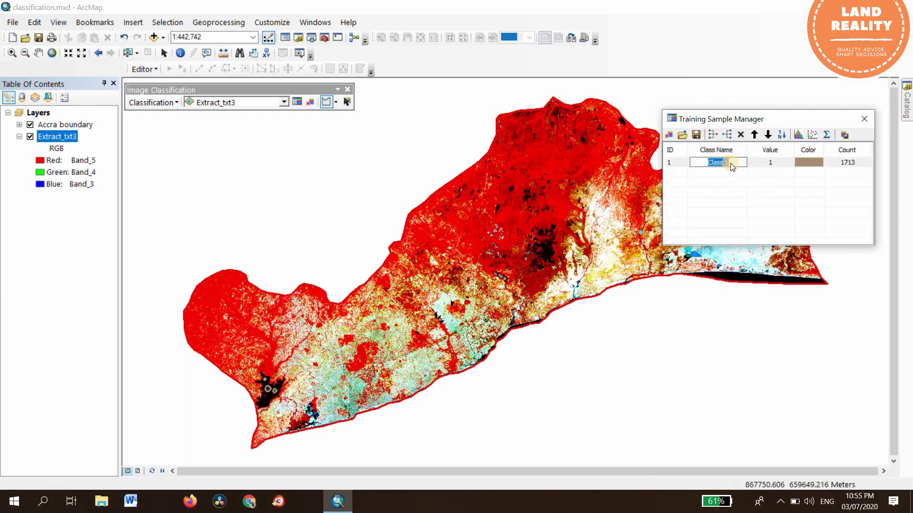
key(BackSpace)
click(817, 163)
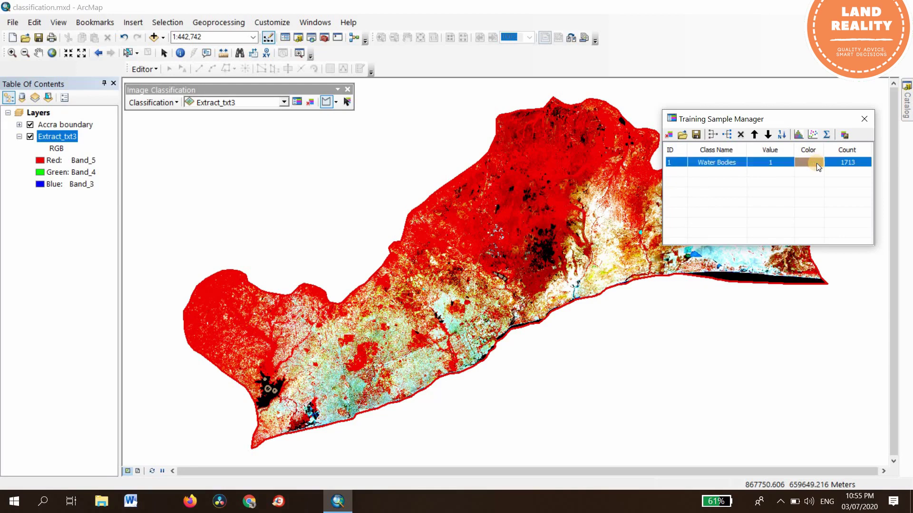
click(817, 164)
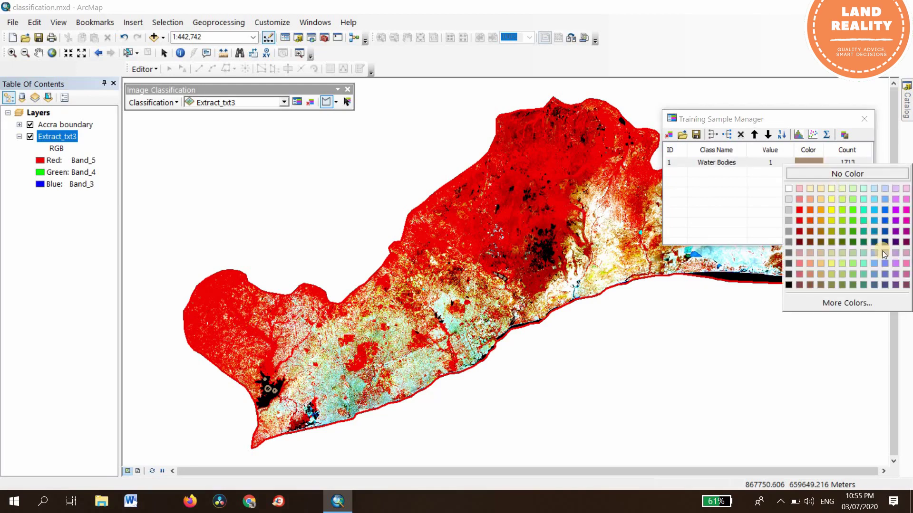
click(887, 210)
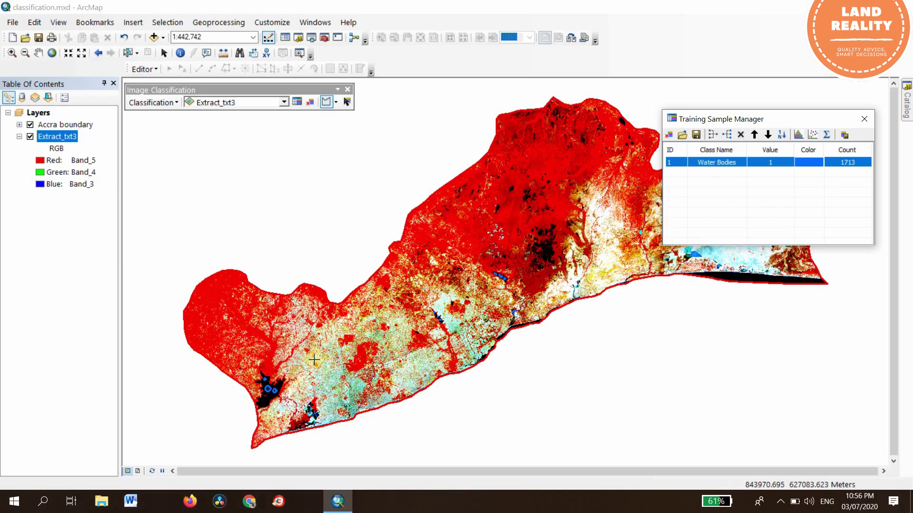
- Draw an angular polygon training sample around light-cyan pixels in the urban area west of the large red patch and road junction
scroll(335, 391, up, 3)
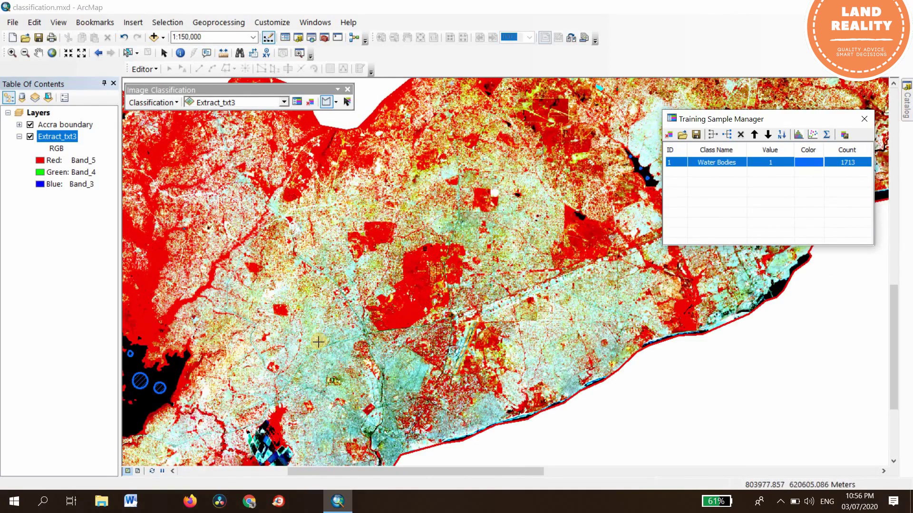
scroll(320, 340, up, 3)
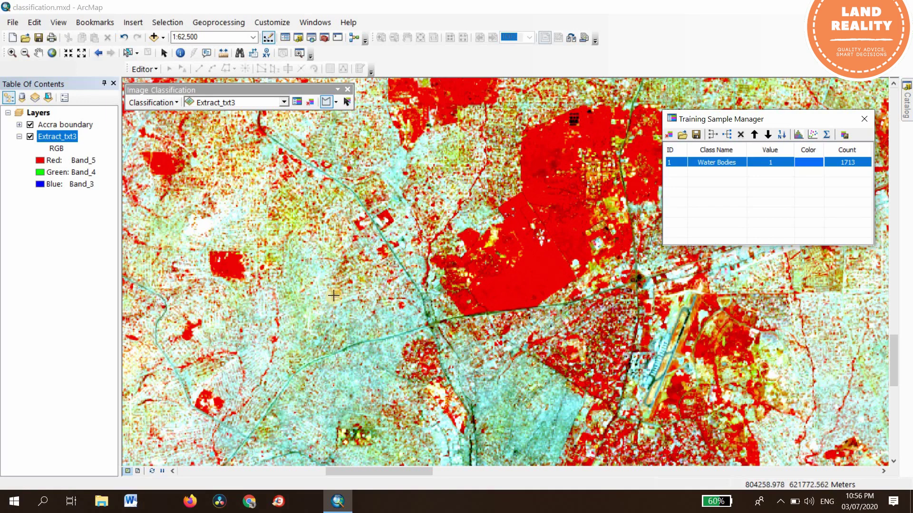
scroll(334, 295, up, 3)
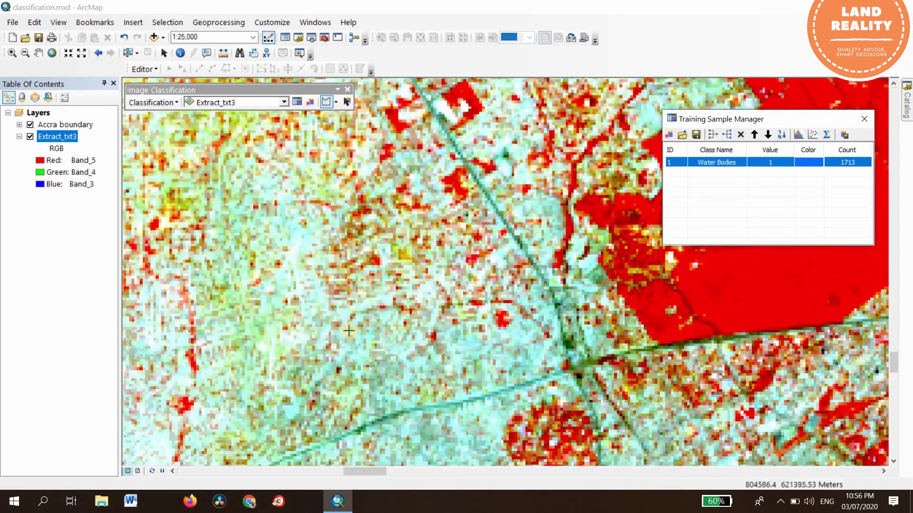
scroll(348, 331, up, 3)
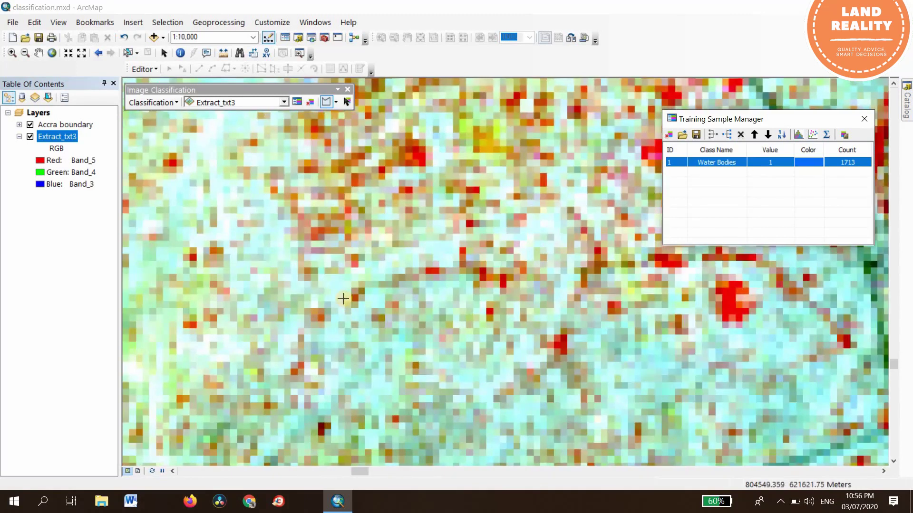
scroll(343, 301, up, 3)
scroll(340, 280, up, 2)
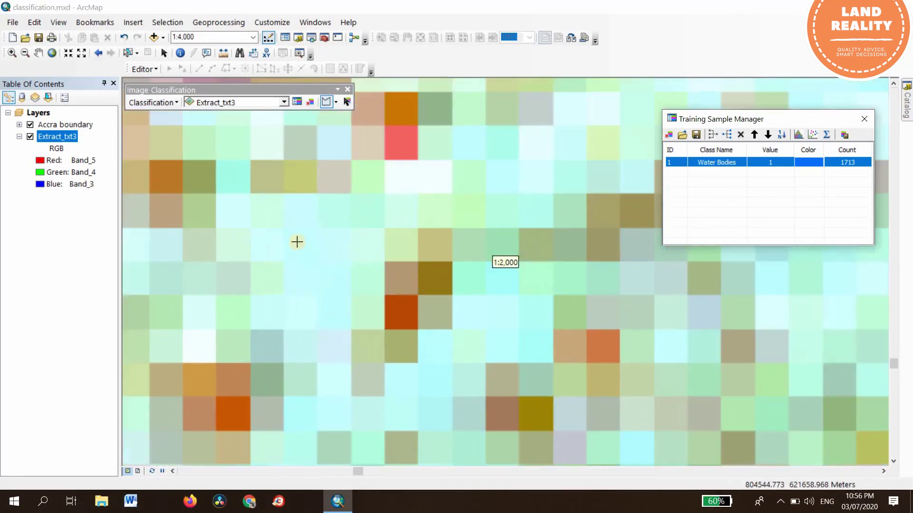
click(271, 232)
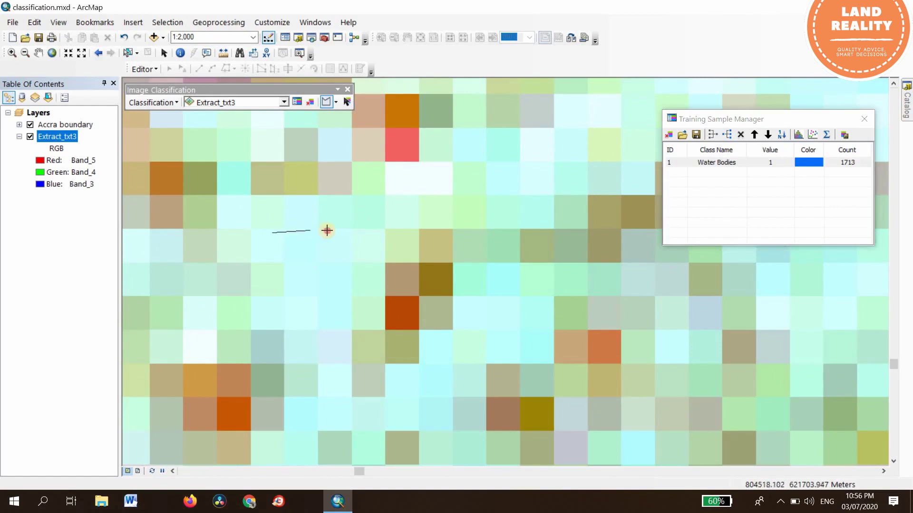
click(345, 262)
click(342, 300)
click(308, 299)
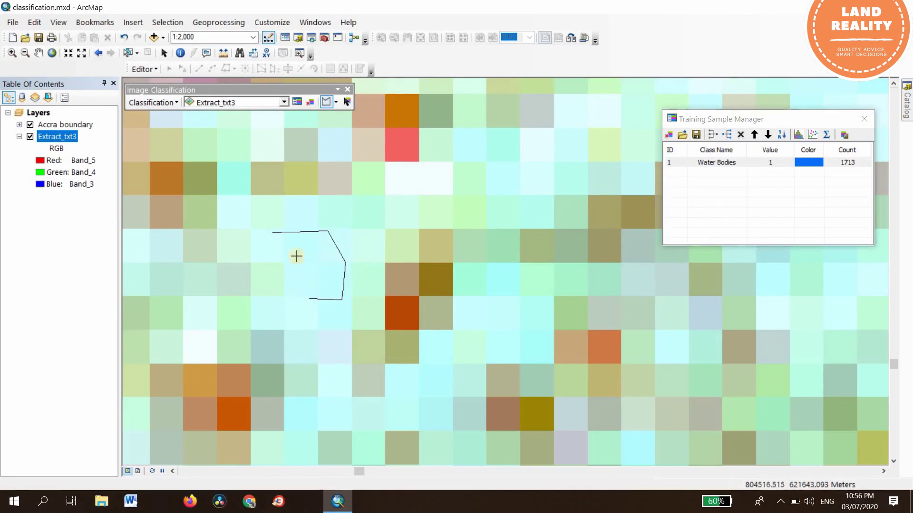
click(305, 251)
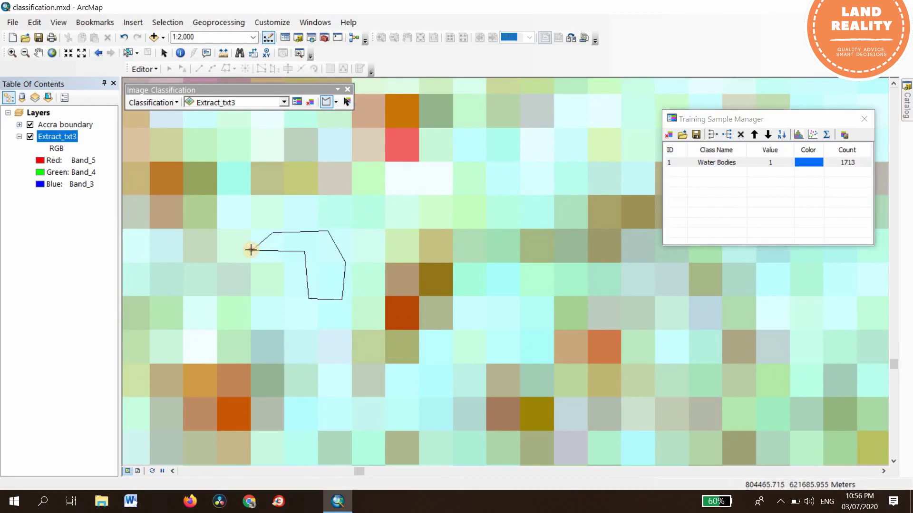
double_click(251, 248)
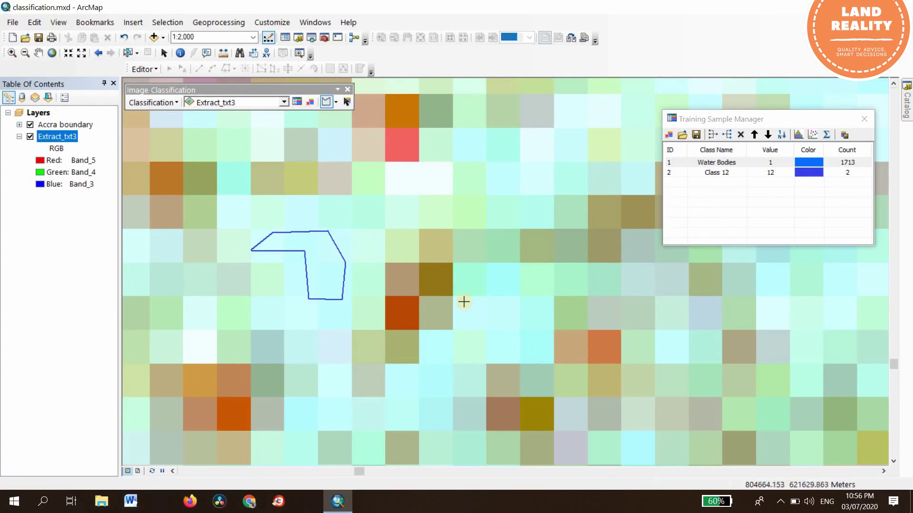
- Draw a five-sided polygon training sample around the light-cyan pixels just southeast of the previous sample
click(463, 302)
click(533, 301)
click(545, 330)
click(533, 351)
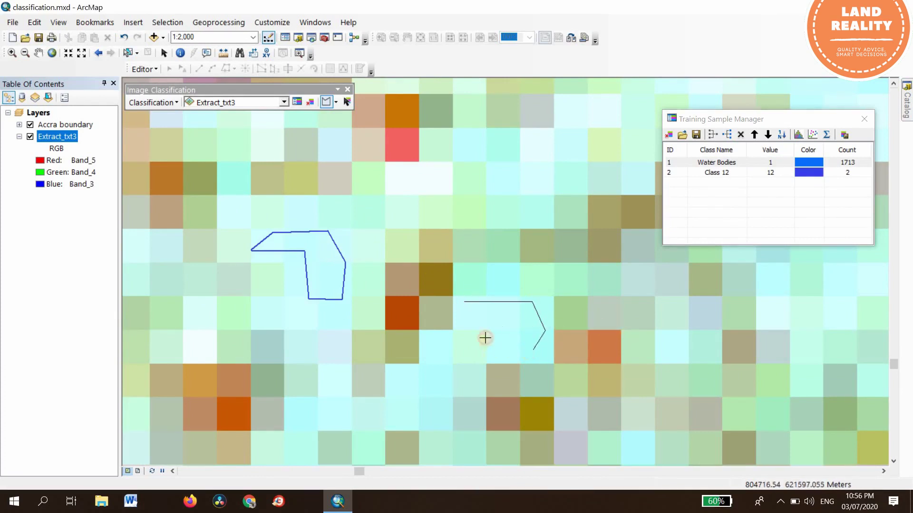
double_click(462, 326)
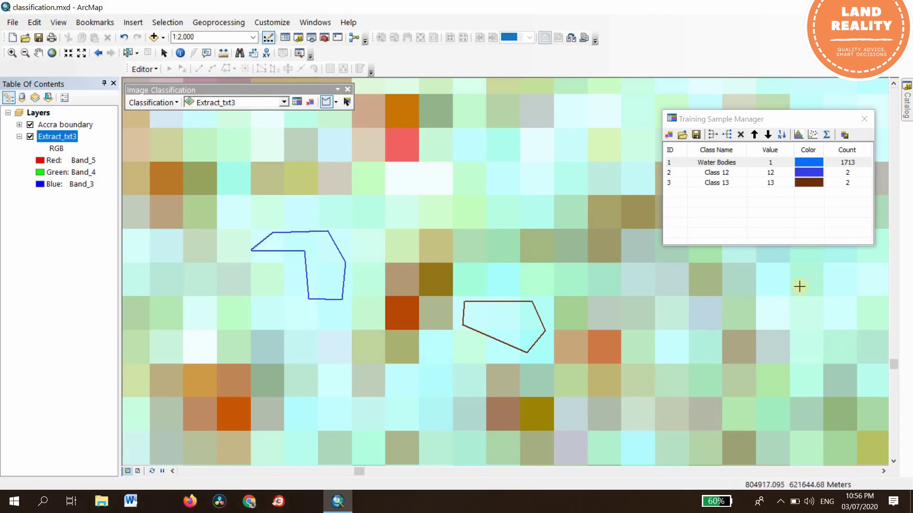
- Draw a polygon training sample around a light-cyan pixel cluster south of the diagonal road and southwest of the round red patch
right_click(62, 136)
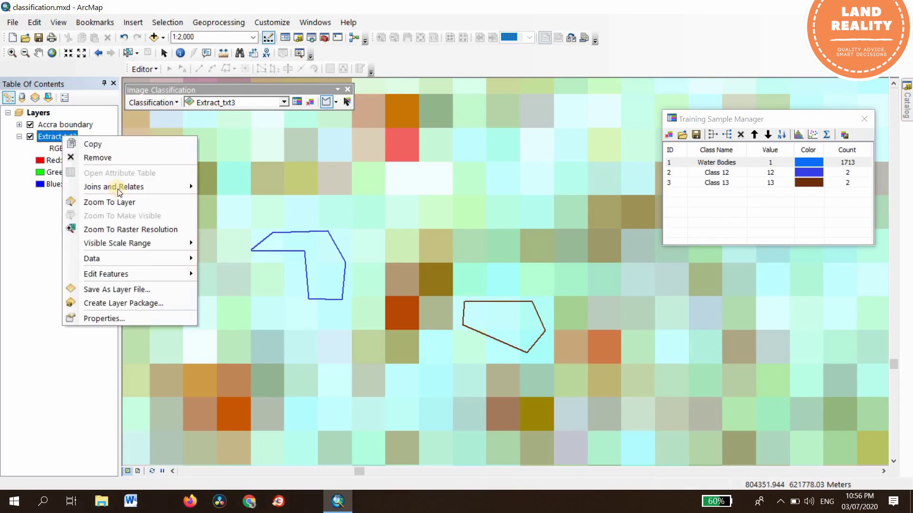
click(120, 202)
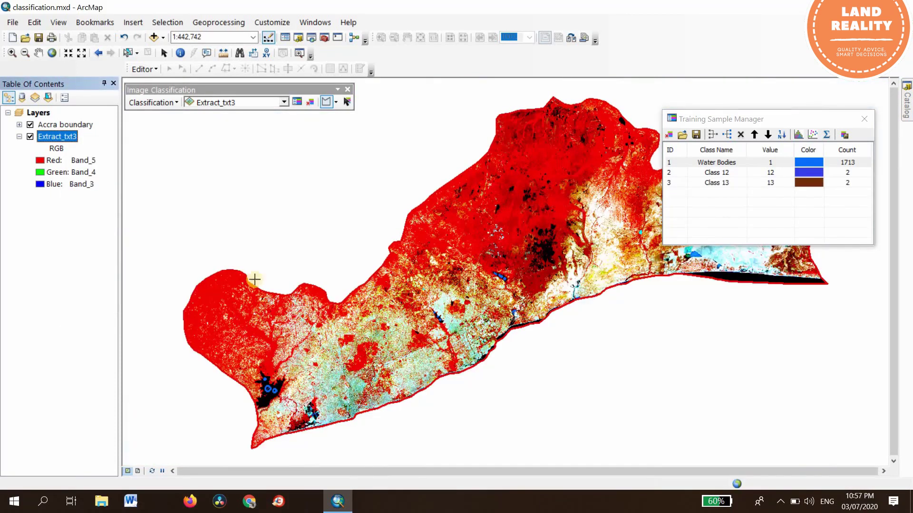
scroll(333, 394, down, 4)
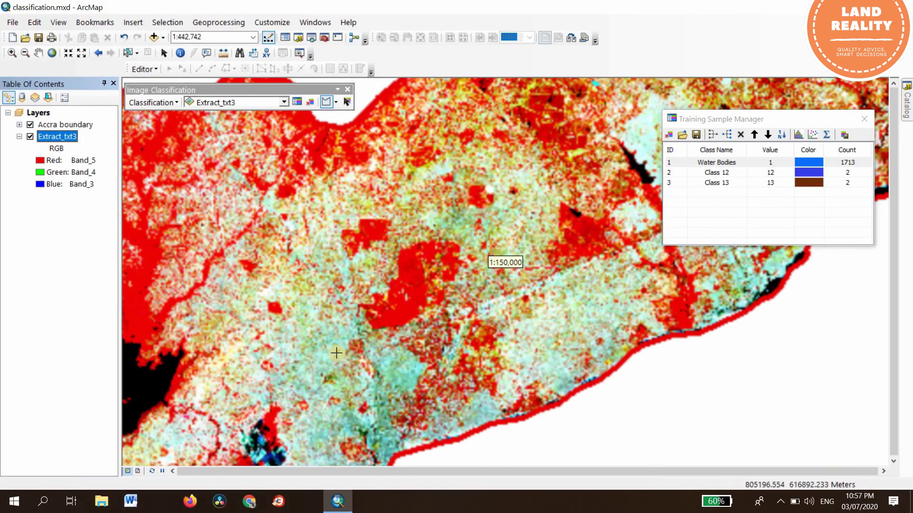
scroll(327, 352, down, 4)
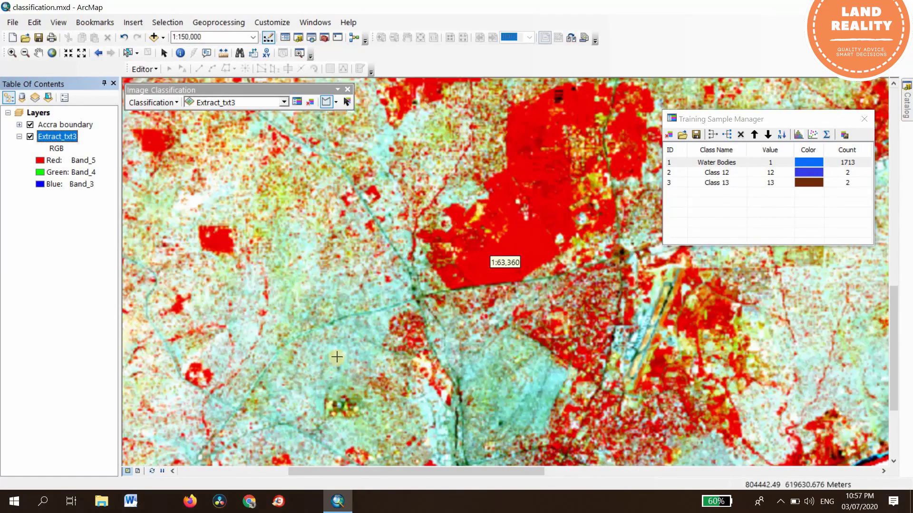
scroll(332, 354, down, 3)
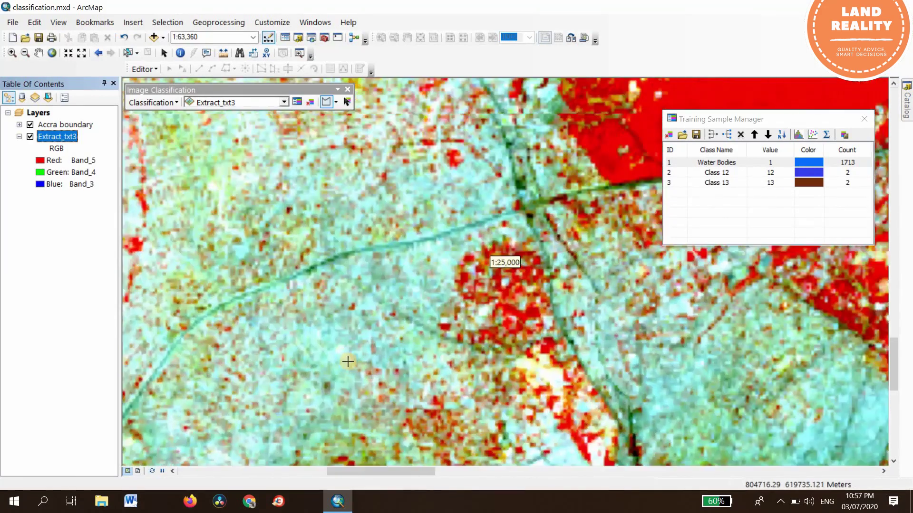
scroll(332, 357, down, 2)
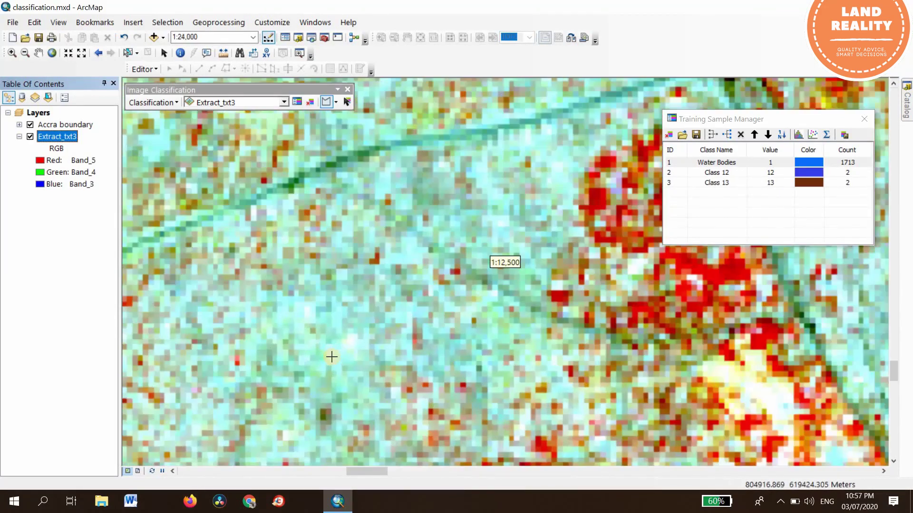
scroll(386, 361, down, 2)
scroll(378, 361, down, 2)
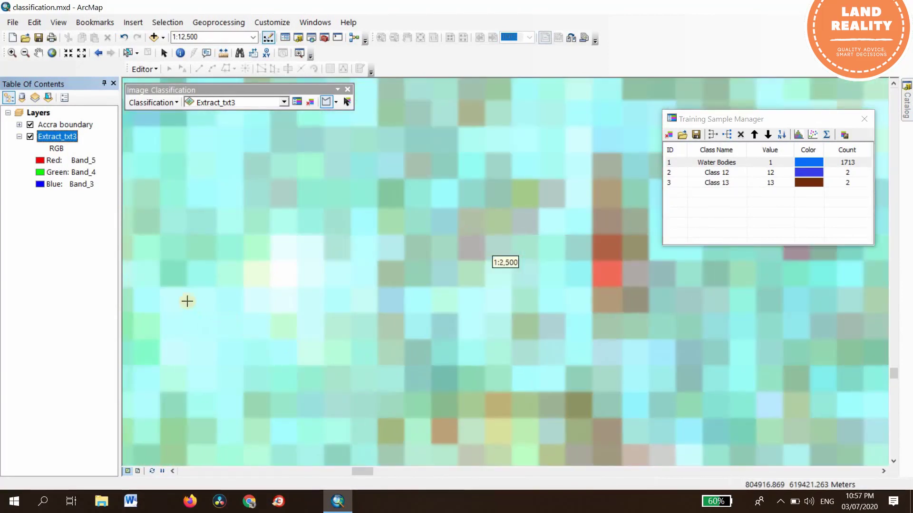
click(172, 290)
click(237, 296)
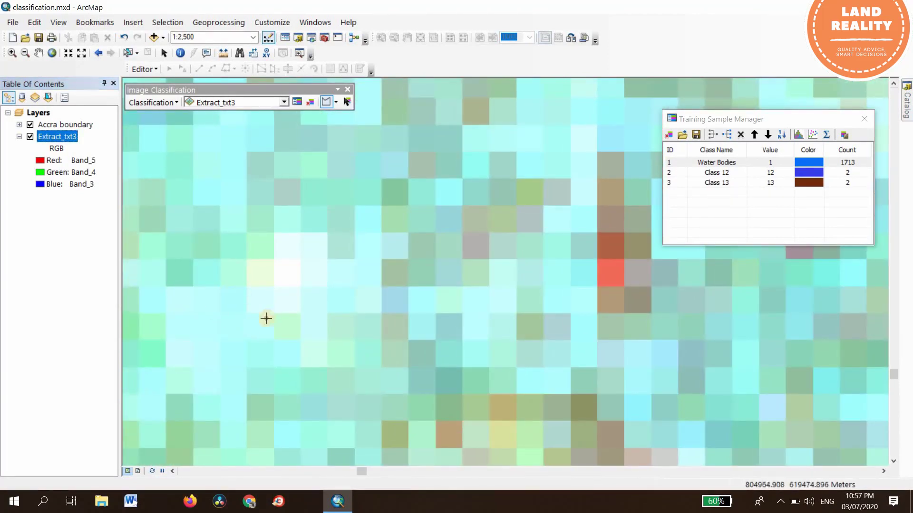
click(265, 319)
click(240, 348)
click(208, 365)
click(175, 360)
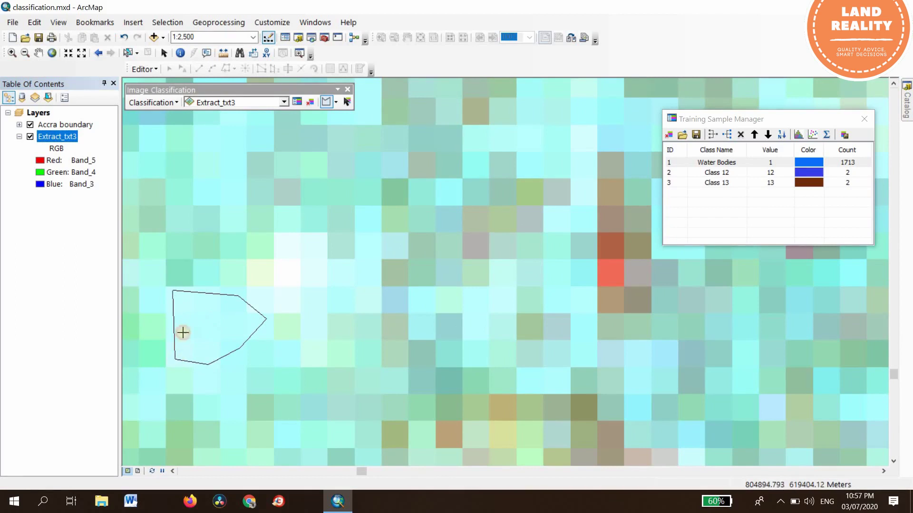
double_click(179, 314)
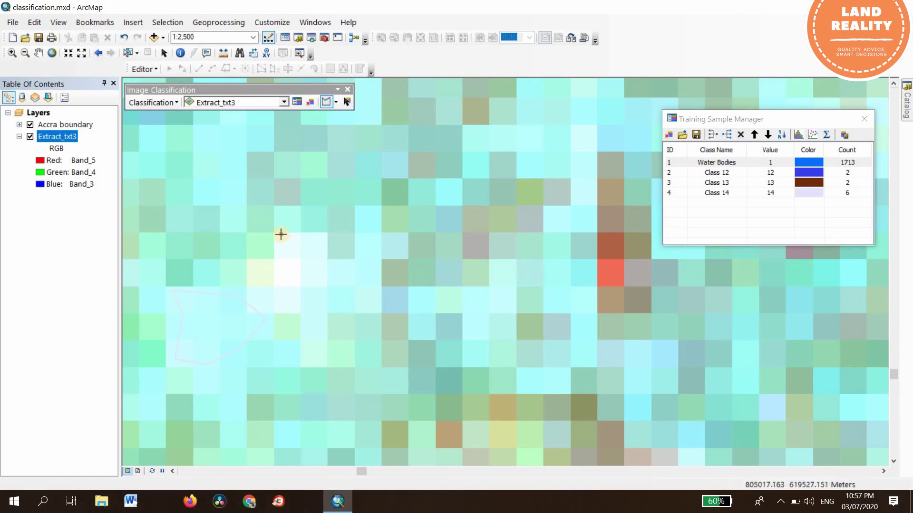
- Draw two more polygon training samples, one over the adjacent white and pale-cyan pixels and one over cyan pixels farther northeast
mouse_move(312, 241)
mouse_down()
mouse_move(336, 302)
mouse_move(285, 303)
mouse_move(272, 283)
mouse_move(291, 266)
mouse_move(286, 237)
mouse_up()
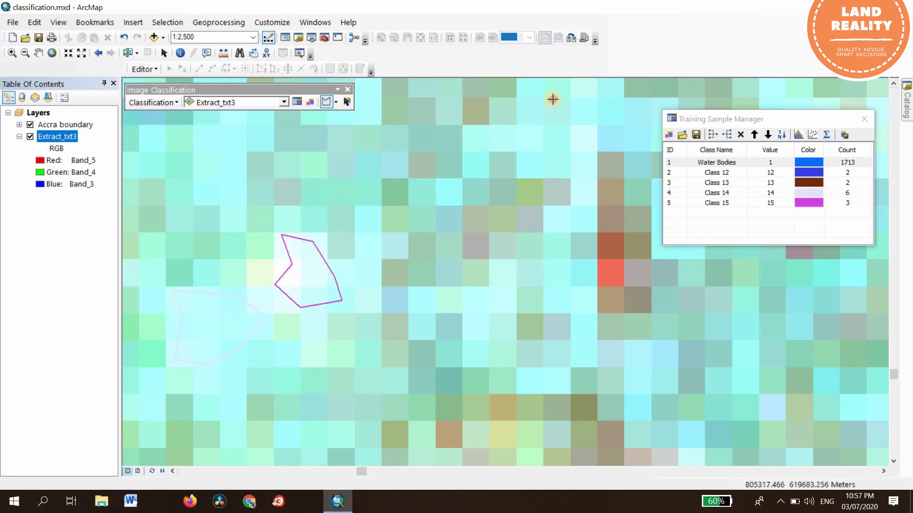
mouse_move(591, 123)
mouse_down()
mouse_move(550, 155)
mouse_move(524, 122)
mouse_move(529, 102)
mouse_up()
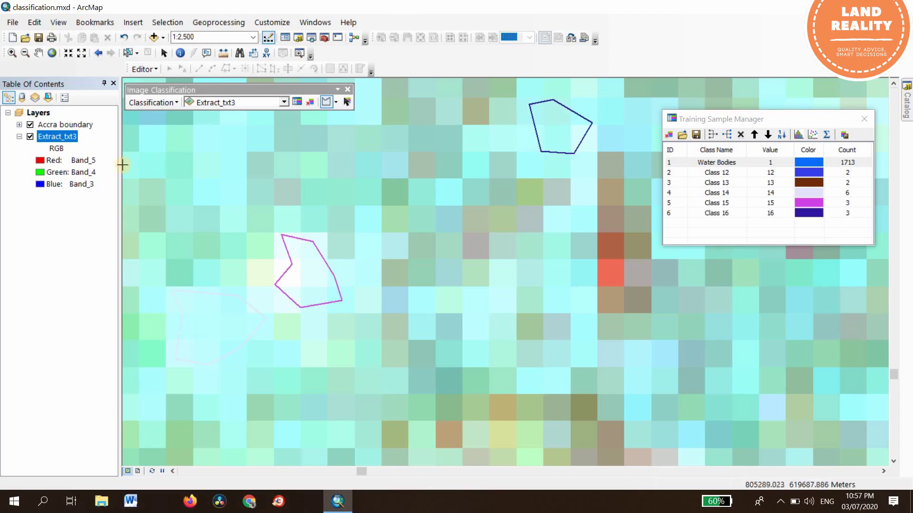
- Draw an elongated, bent polygon training sample over the pale-cyan pixels southeast of the red block with the white square
right_click(69, 135)
click(118, 199)
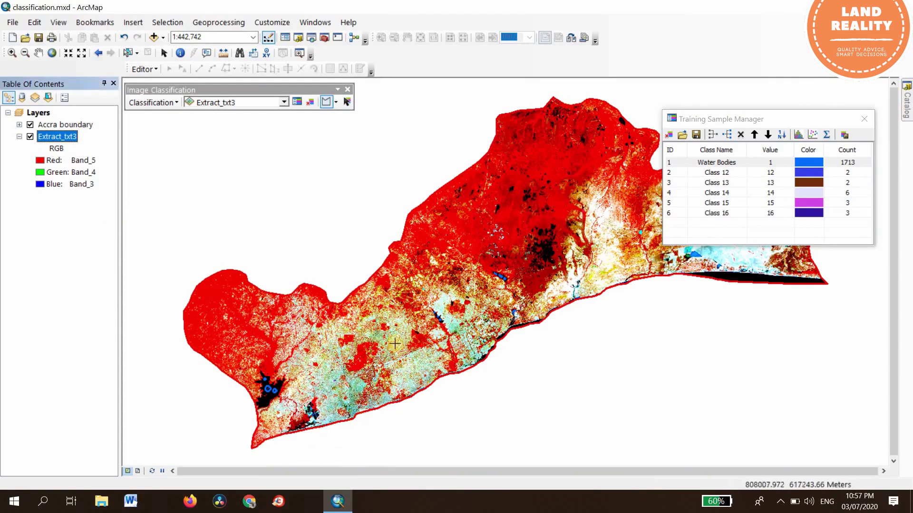
scroll(395, 344, up, 5)
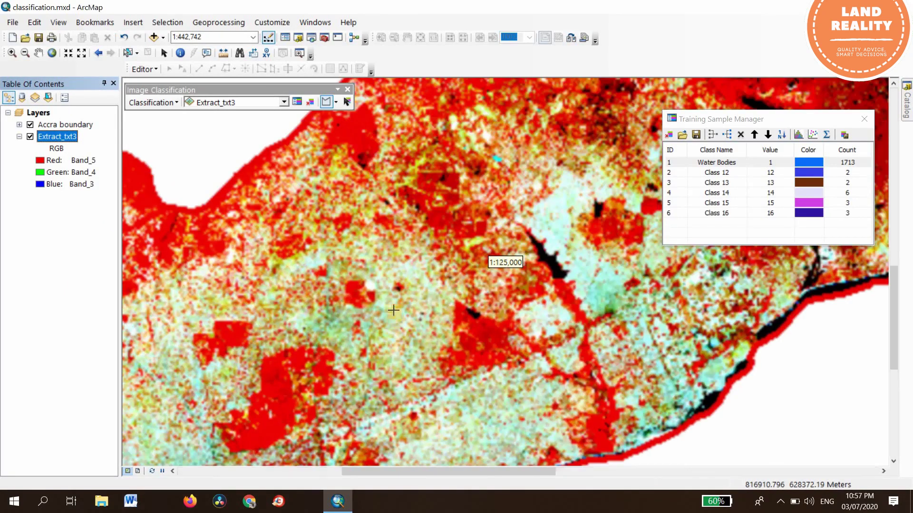
scroll(389, 304, up, 2)
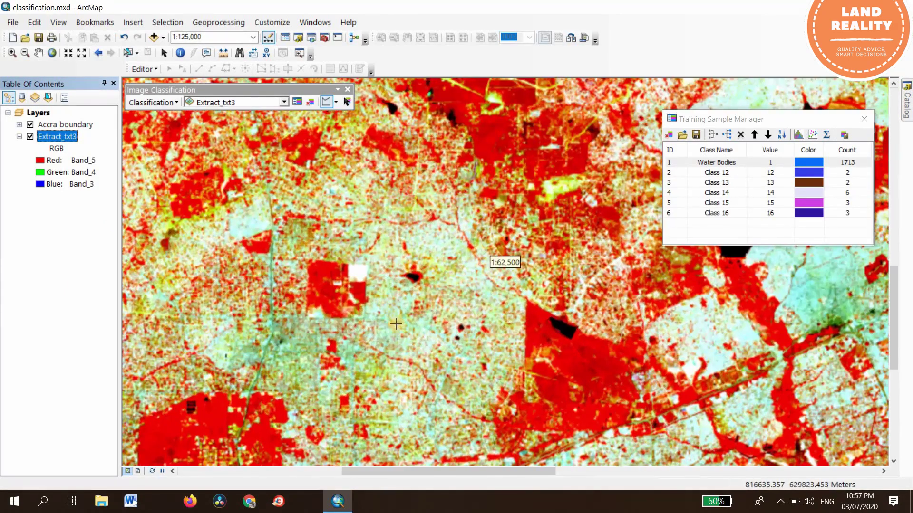
scroll(395, 324, up, 3)
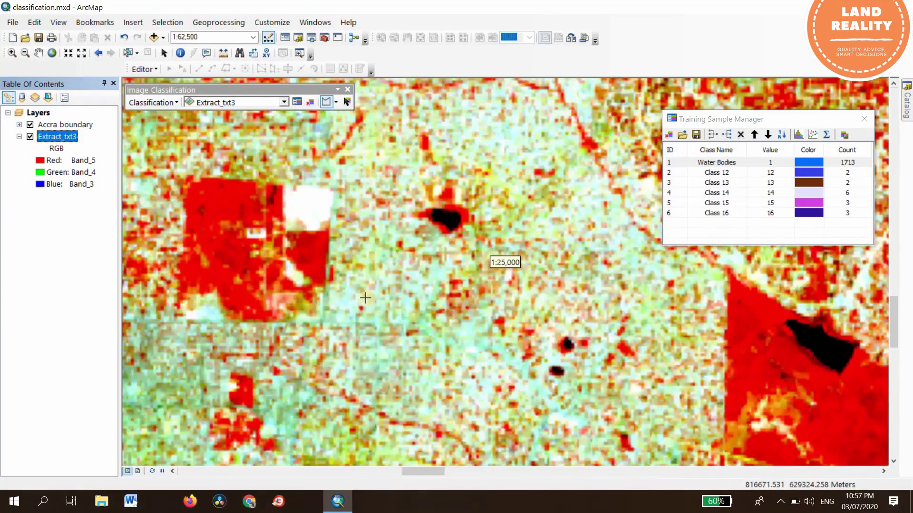
scroll(366, 298, up, 4)
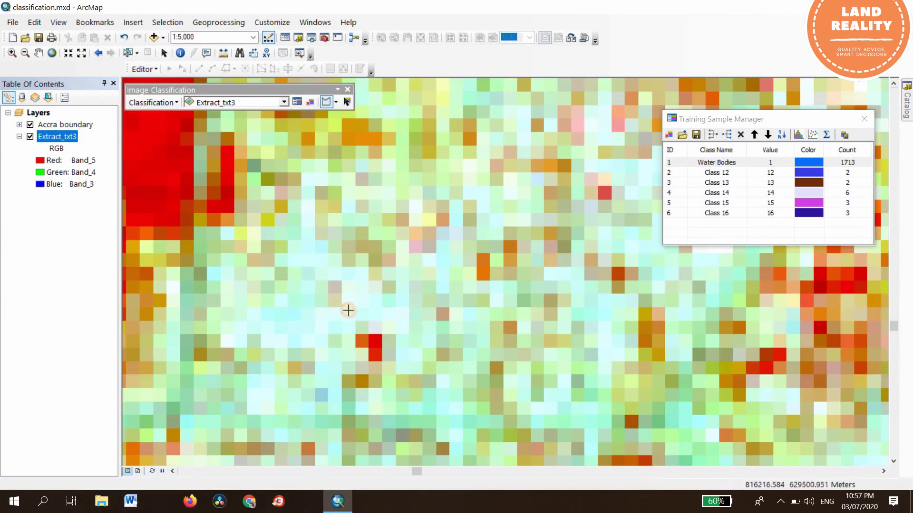
mouse_move(276, 310)
mouse_down()
mouse_move(350, 295)
mouse_move(351, 271)
mouse_move(370, 302)
mouse_move(365, 315)
mouse_move(282, 341)
mouse_move(266, 341)
mouse_move(253, 312)
mouse_up()
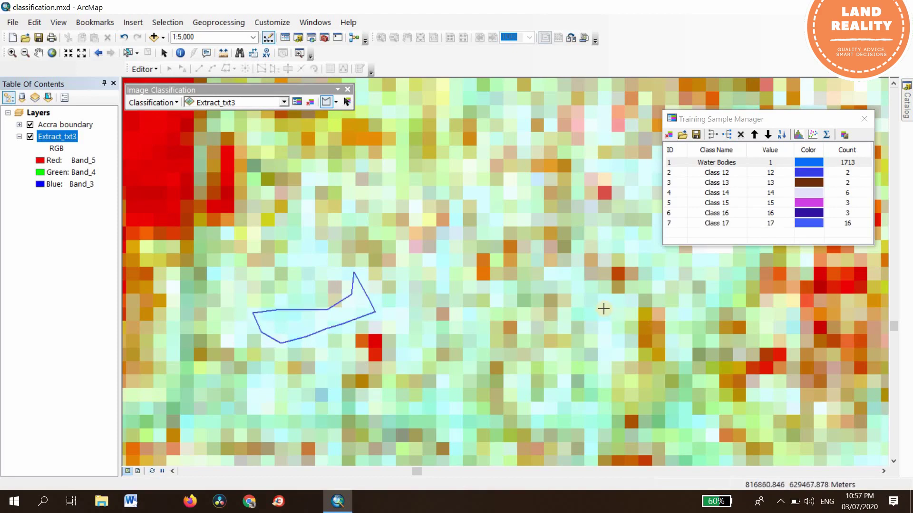
- Draw a small polygon training sample in the light-cyan area southwest of the round red patch in the image's western urban zone
click(151, 207)
right_click(55, 137)
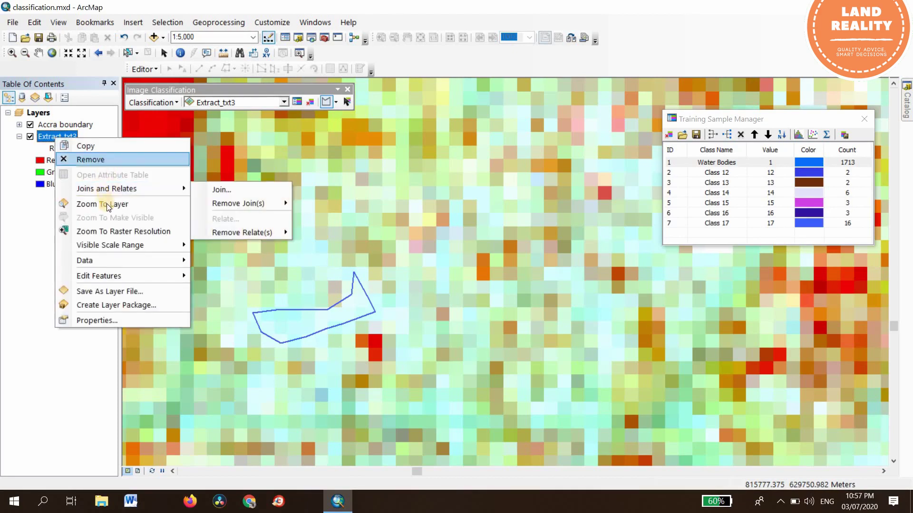
click(107, 204)
click(513, 255)
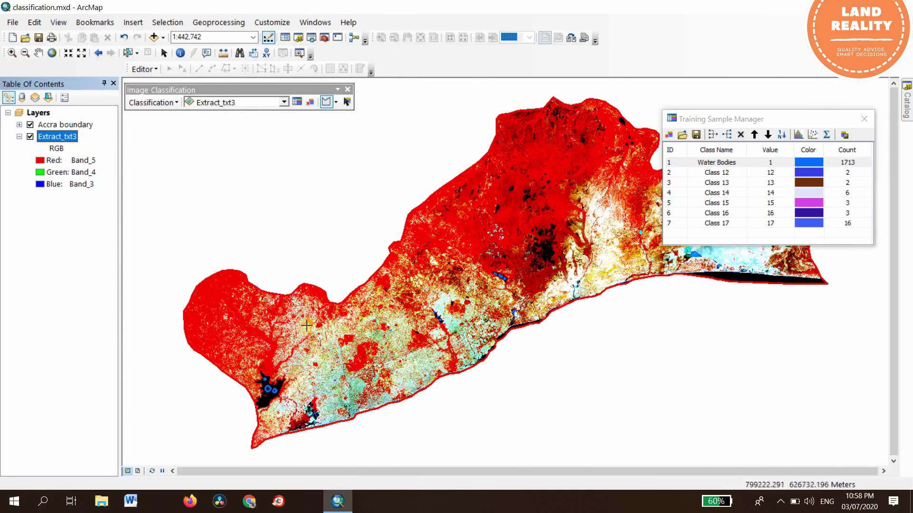
scroll(306, 325, up, 3)
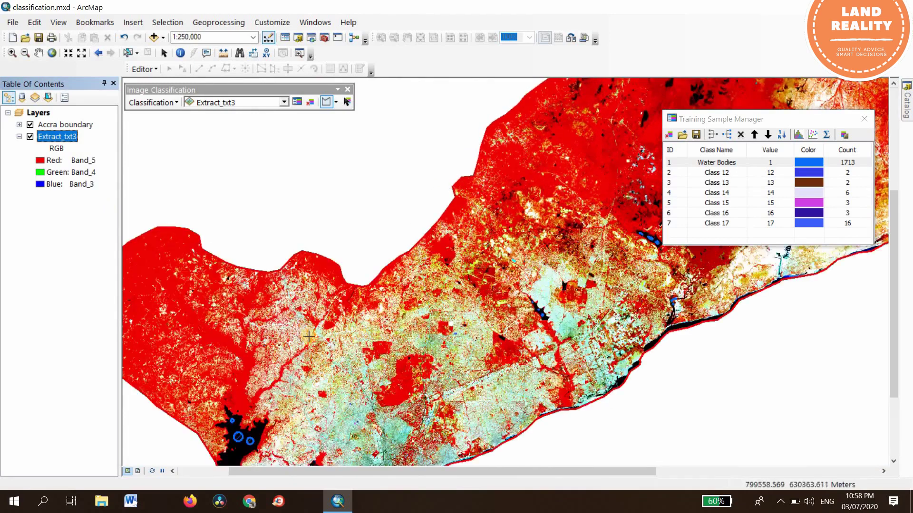
scroll(307, 336, up, 3)
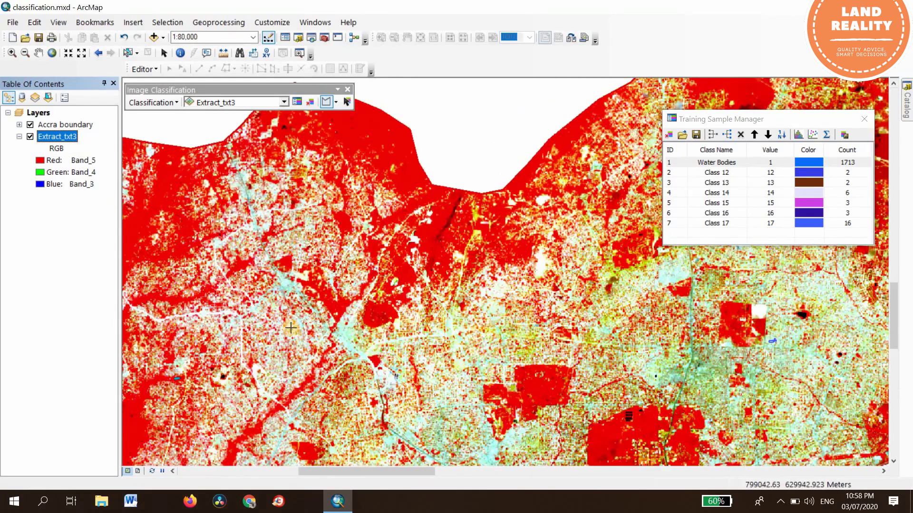
scroll(290, 328, up, 2)
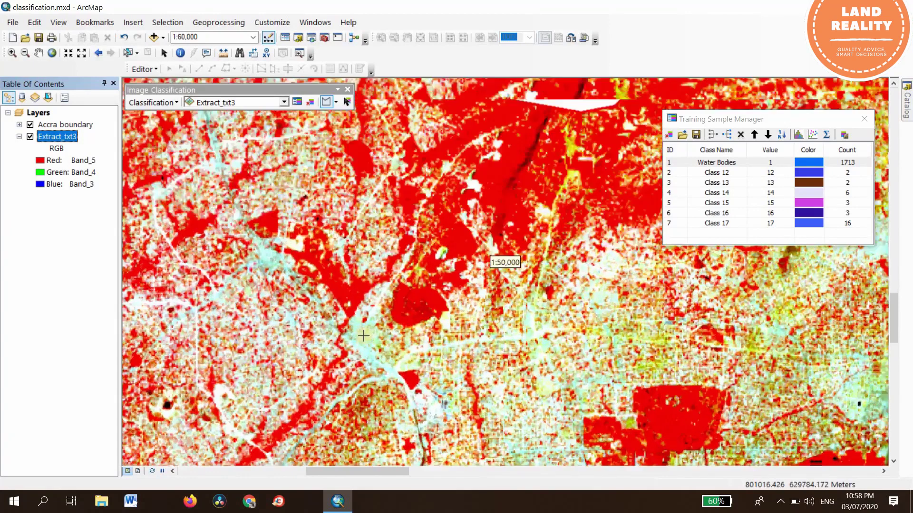
scroll(363, 336, up, 4)
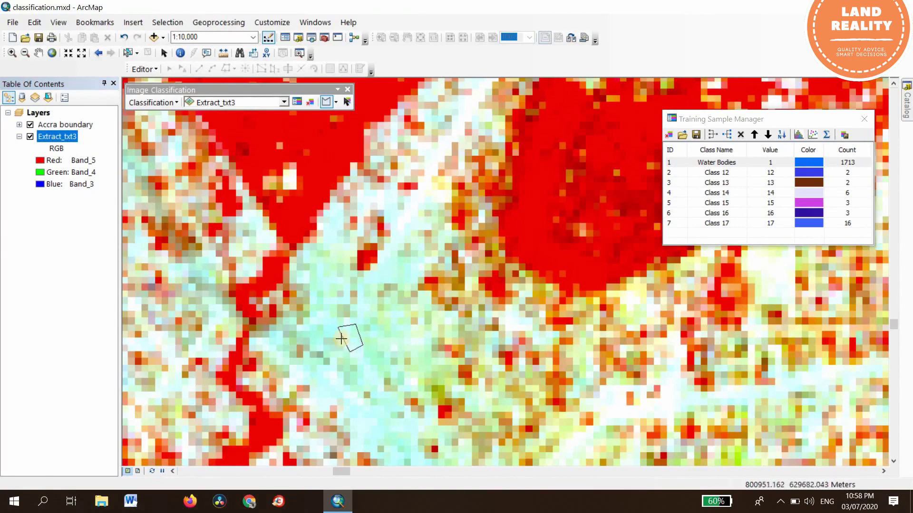
double_click(335, 333)
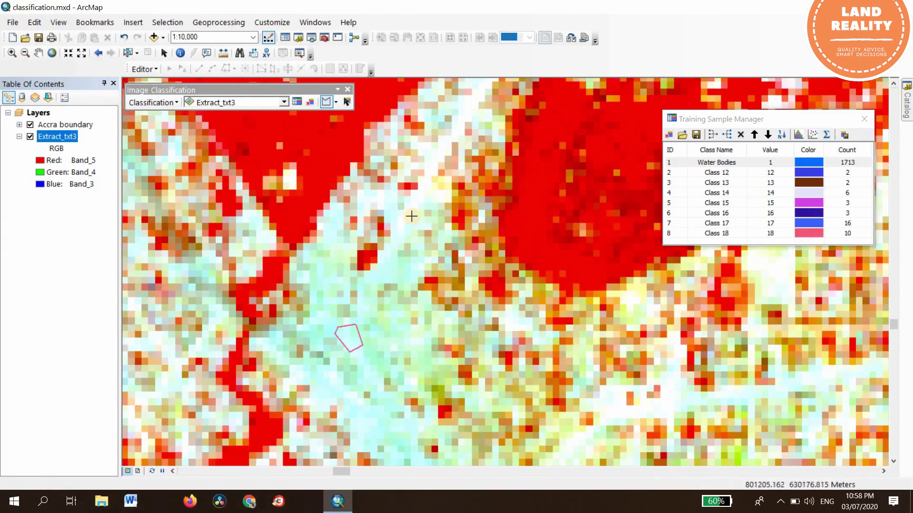
- Draw a polygon training sample over the white and pale-cyan pixels northeast of the previous sample, between the two large red areas
scroll(371, 212, up, 2)
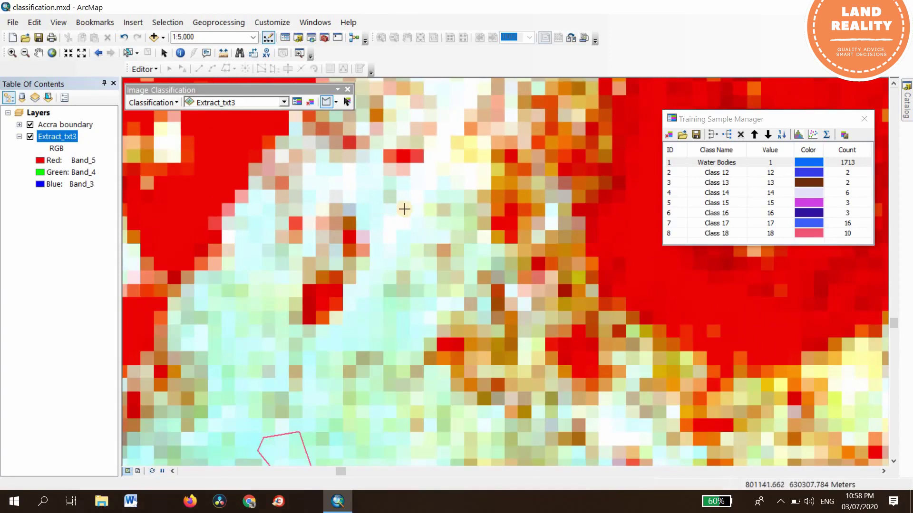
click(373, 207)
click(406, 210)
click(411, 229)
click(389, 252)
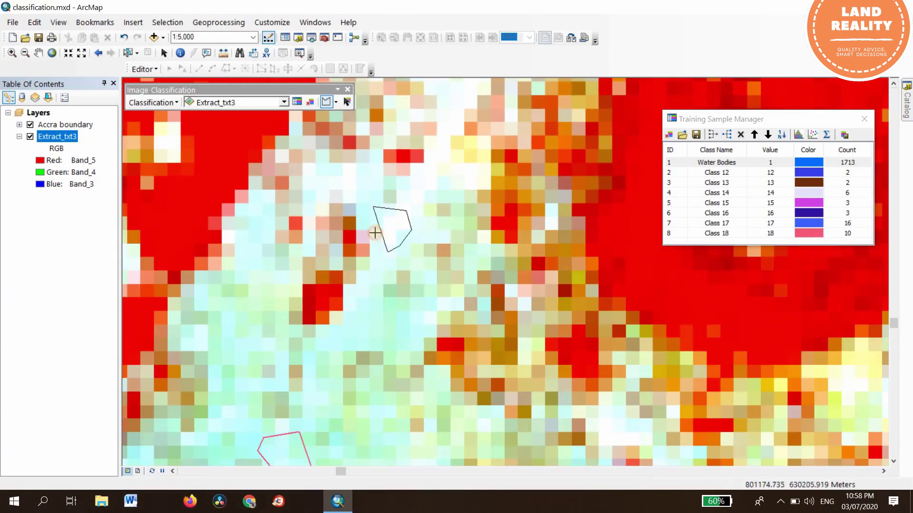
click(373, 222)
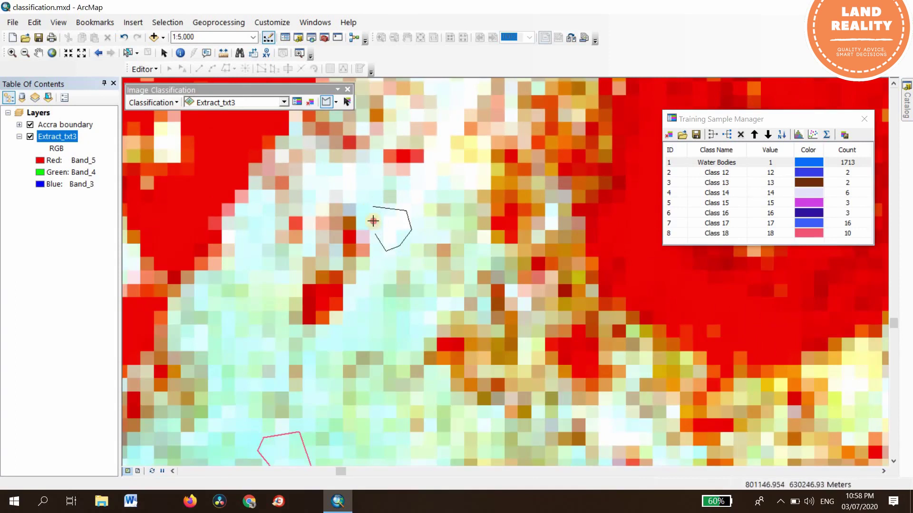
double_click(361, 195)
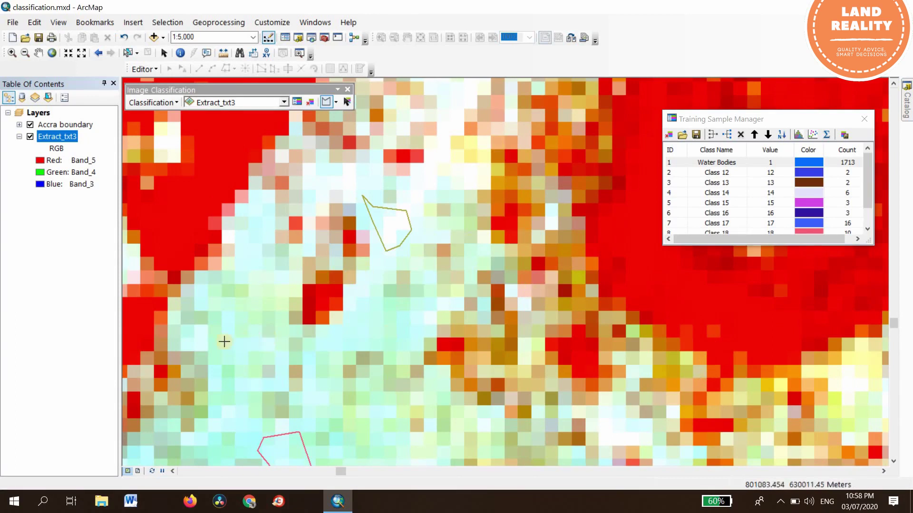
- Draw a seven-sided polygon training sample over the cyan pixels southwest of the small isolated red block
scroll(224, 333, up, 3)
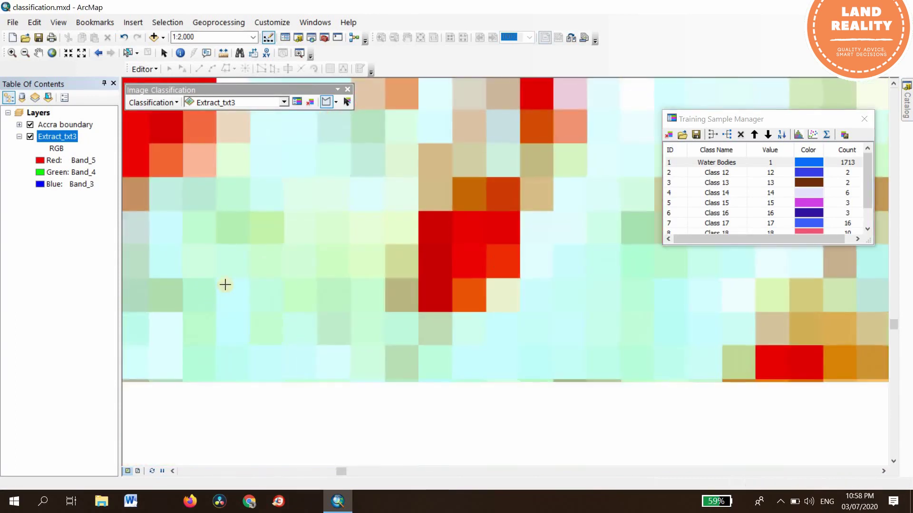
click(284, 326)
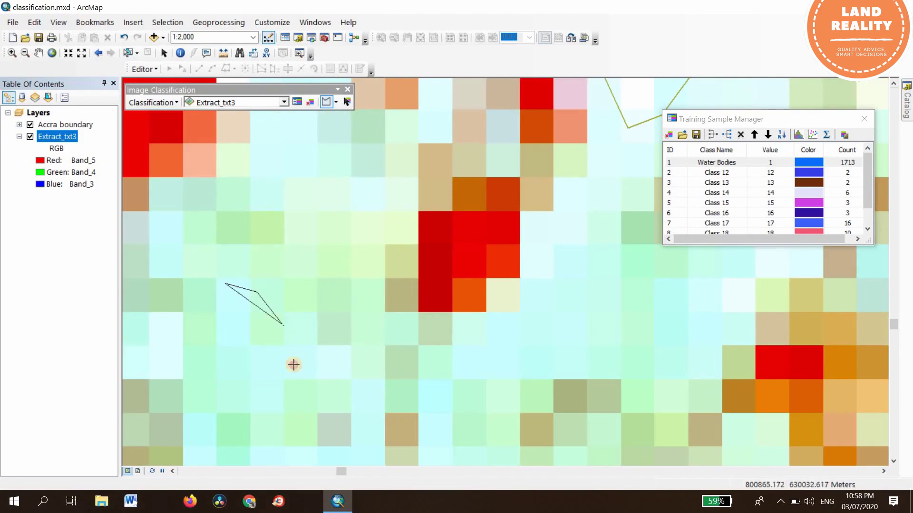
click(294, 364)
click(285, 392)
click(251, 395)
double_click(208, 389)
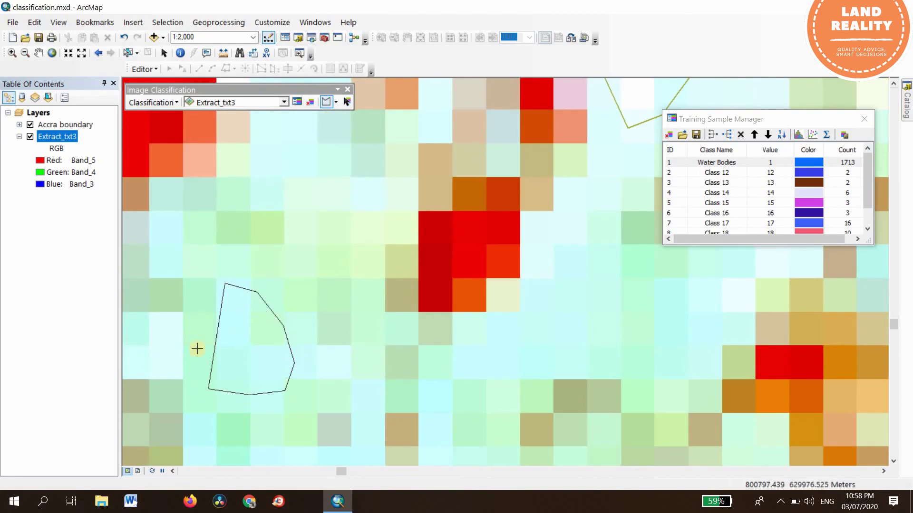
double_click(197, 318)
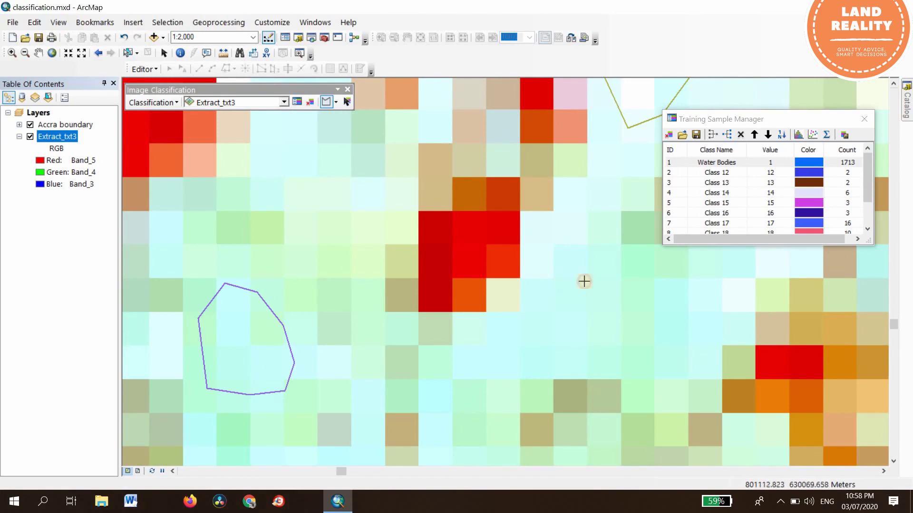
- Draw two polygon training samples over cyan pixels, a wide one southeast of the small red block and a smaller one just east of it
click(635, 320)
click(607, 346)
click(553, 355)
click(505, 345)
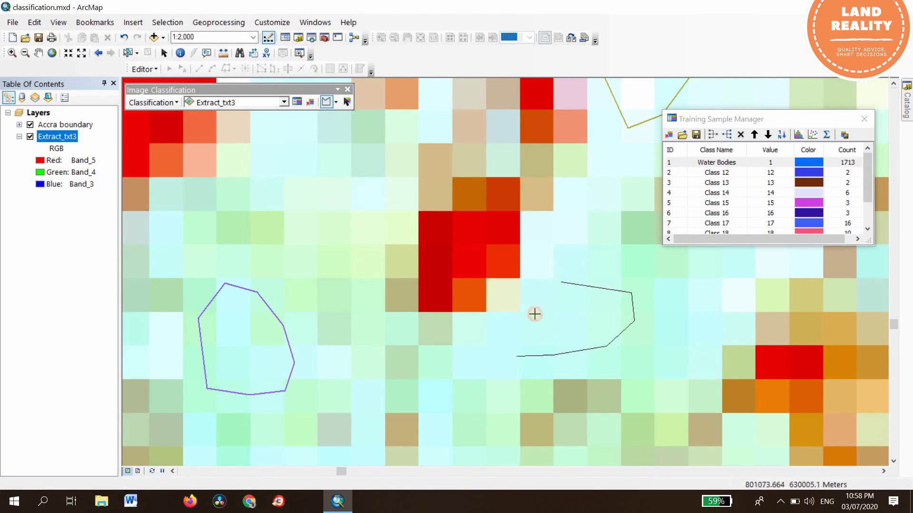
double_click(542, 286)
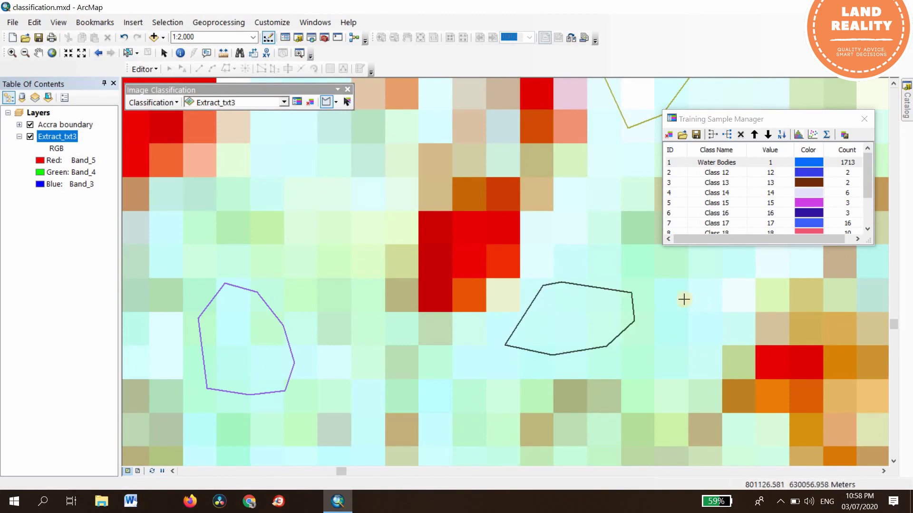
click(709, 348)
click(675, 357)
double_click(668, 323)
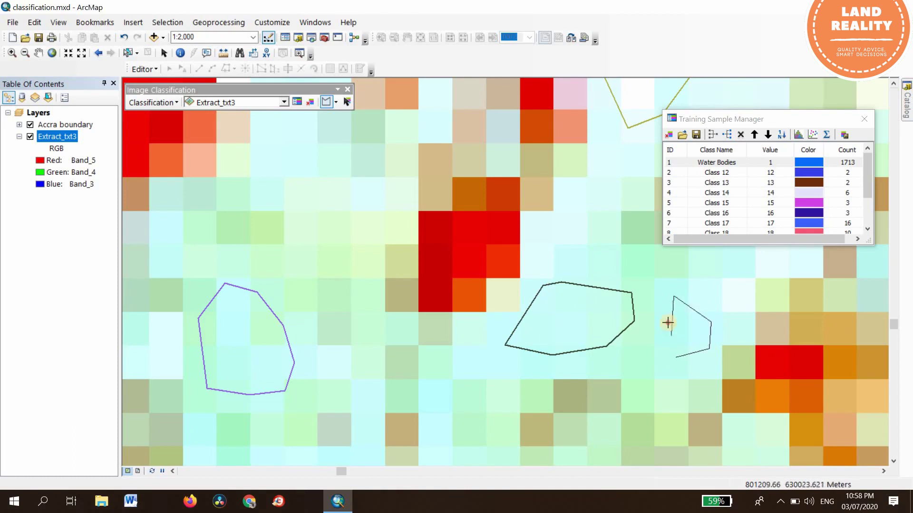
- Examine the full image from the eastern cyan area and northern boundary back along the coast for further urban areas to sample
right_click(64, 139)
click(114, 204)
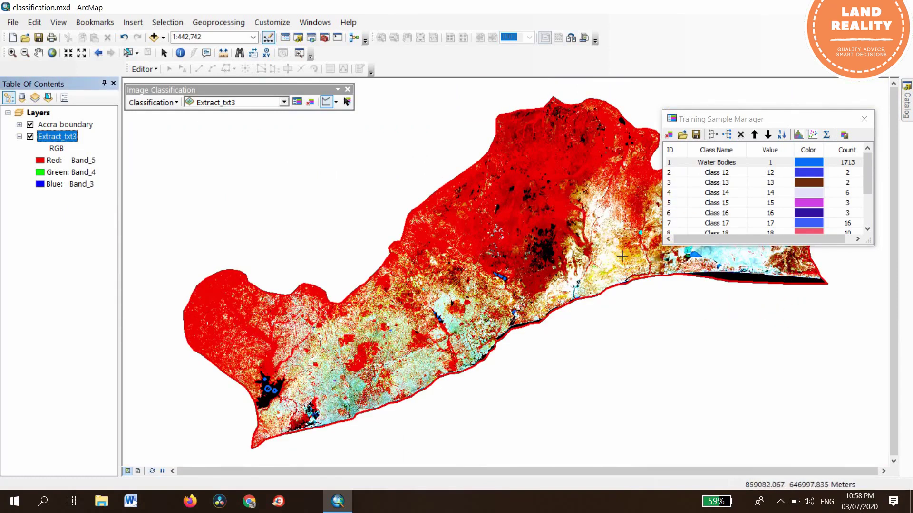
scroll(622, 257, up, 2)
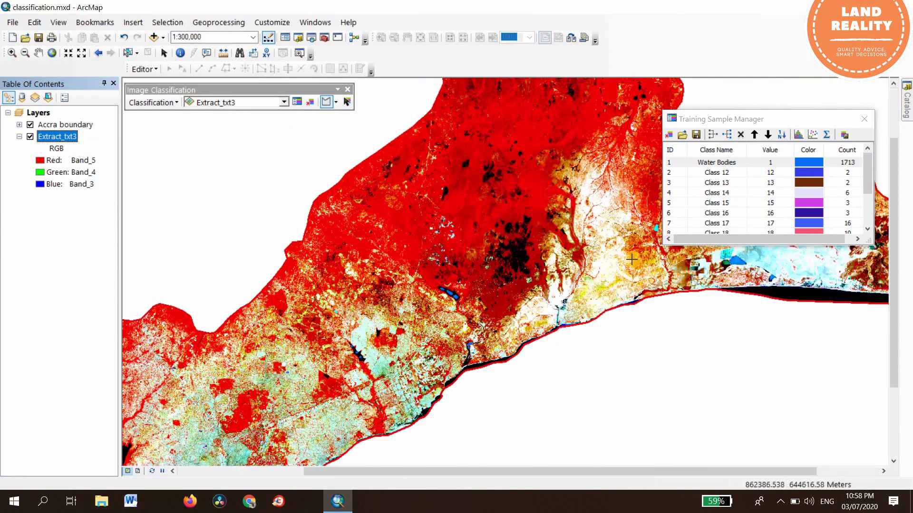
scroll(631, 259, up, 3)
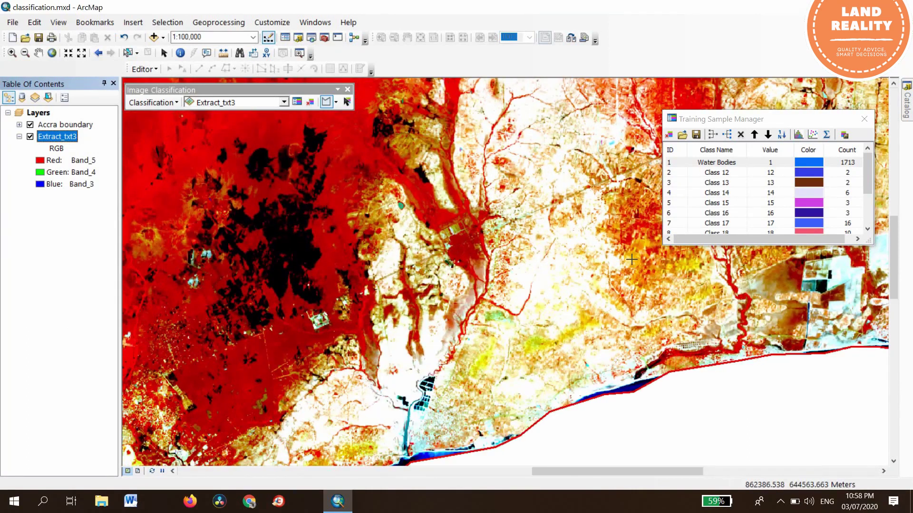
scroll(631, 259, down, 2)
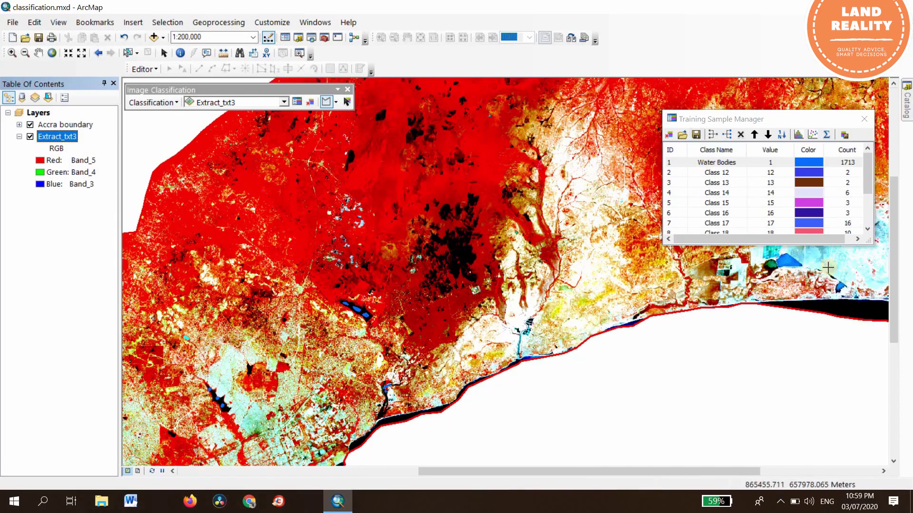
click(40, 56)
drag(499, 220, 317, 324)
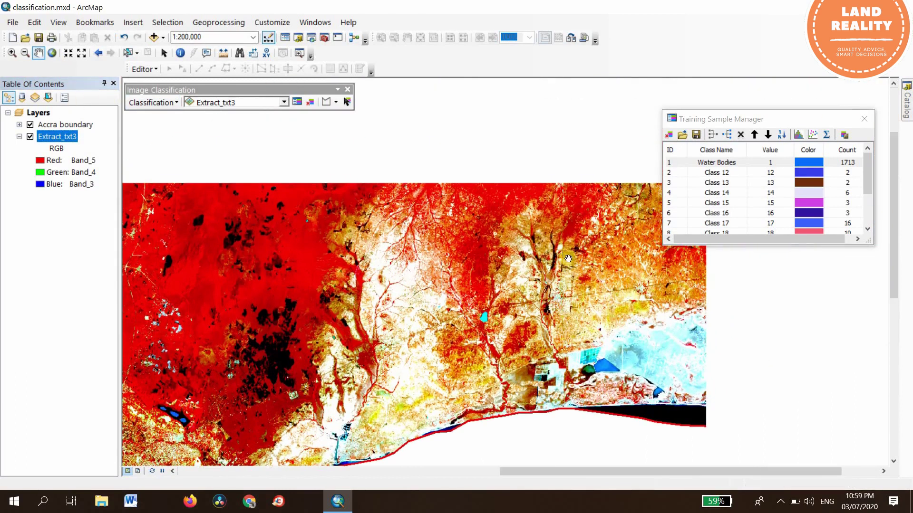
drag(540, 302, 494, 388)
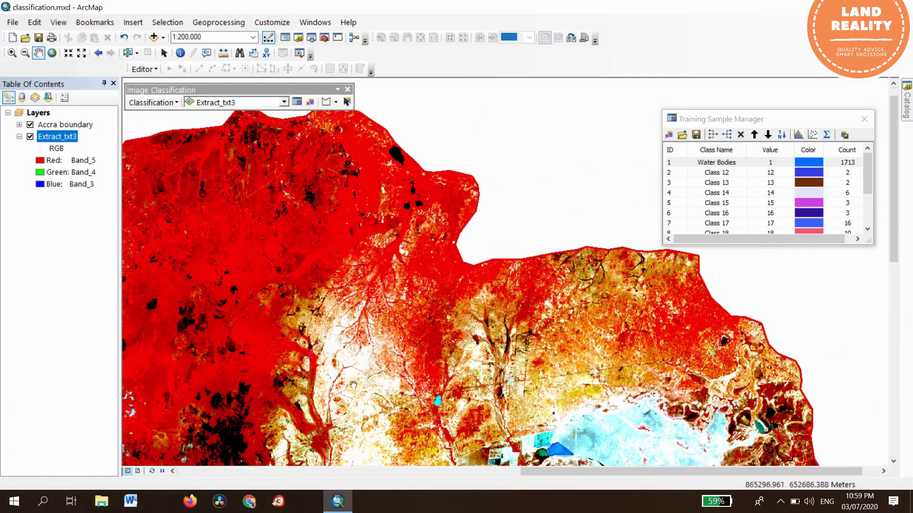
drag(604, 417, 628, 255)
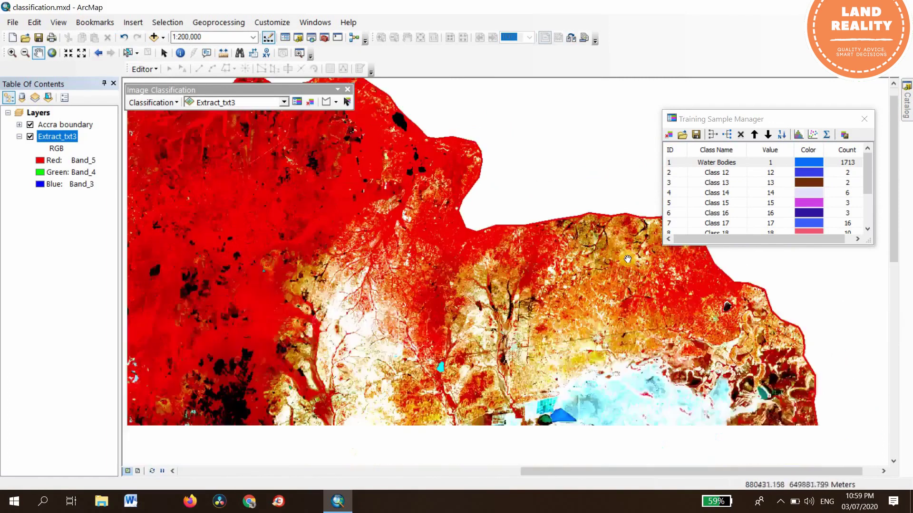
drag(446, 326, 650, 278)
drag(439, 297, 484, 283)
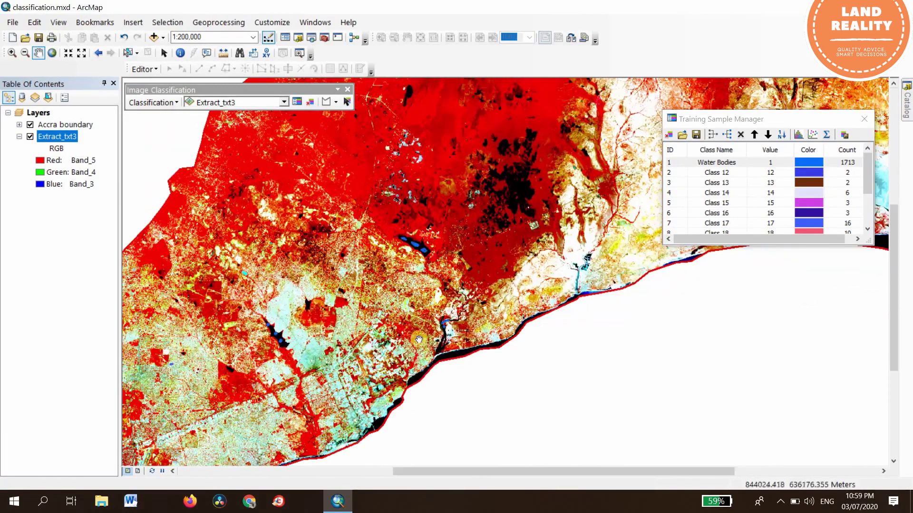
drag(379, 347, 494, 278)
drag(438, 295, 566, 244)
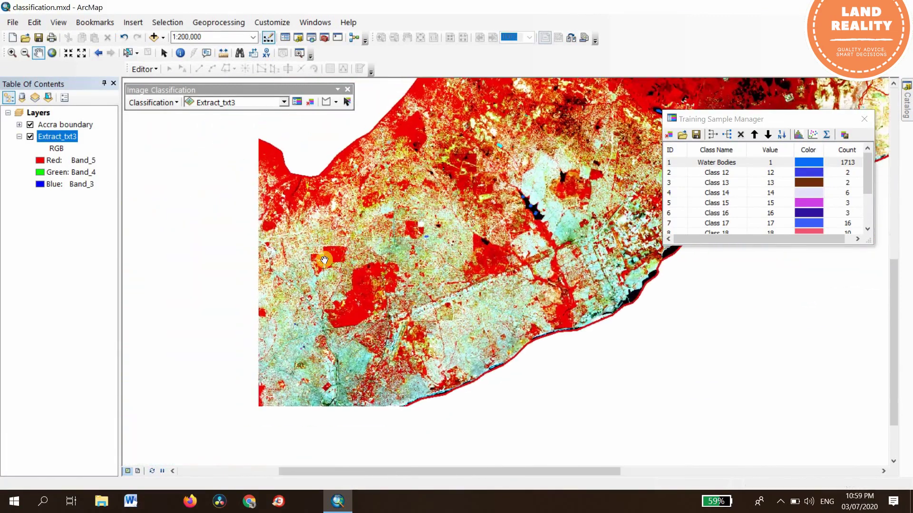
- Draw a narrow rectangle training sample over the pale-cyan pixels northwest of a small red block in the western urban area
drag(211, 230, 339, 201)
scroll(339, 202, down, 3)
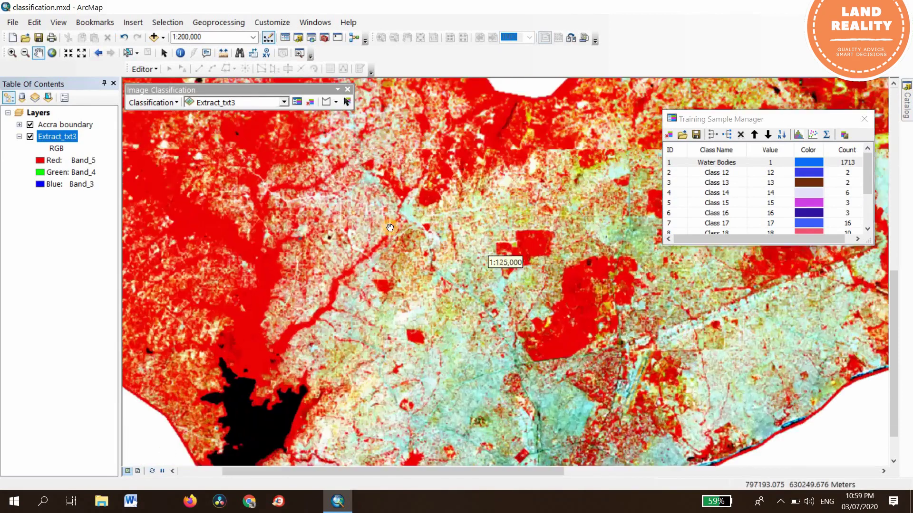
scroll(361, 213, down, 2)
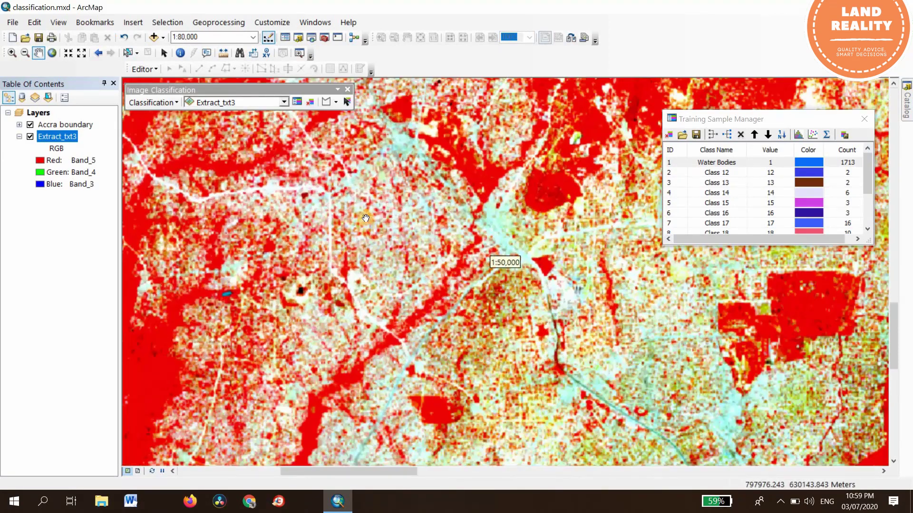
scroll(349, 202, down, 3)
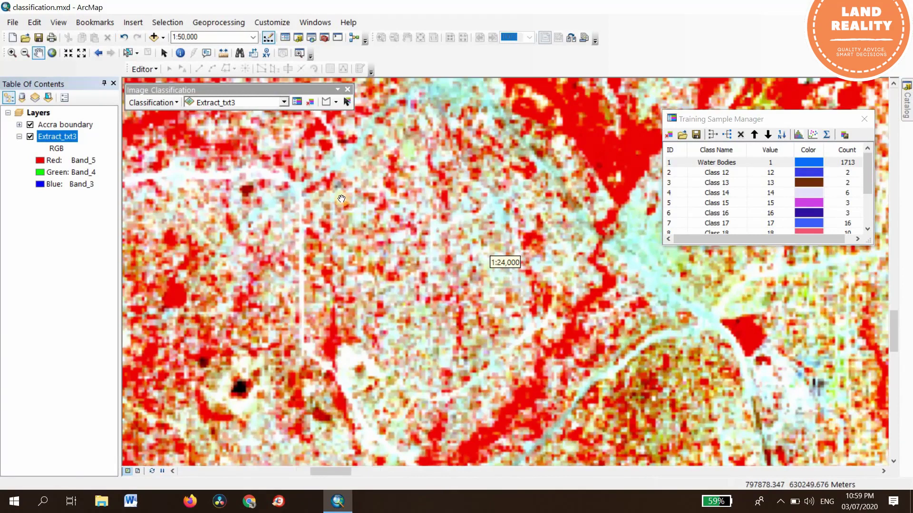
scroll(350, 209, down, 3)
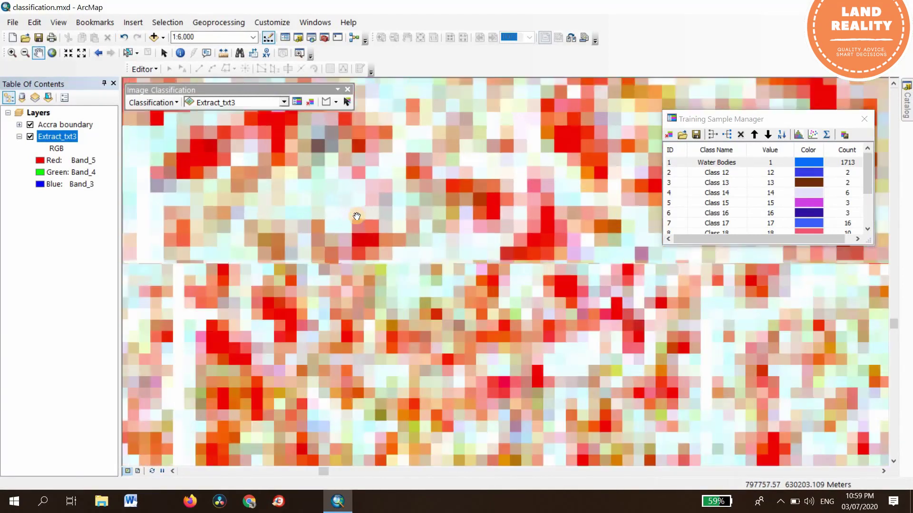
scroll(356, 216, down, 1)
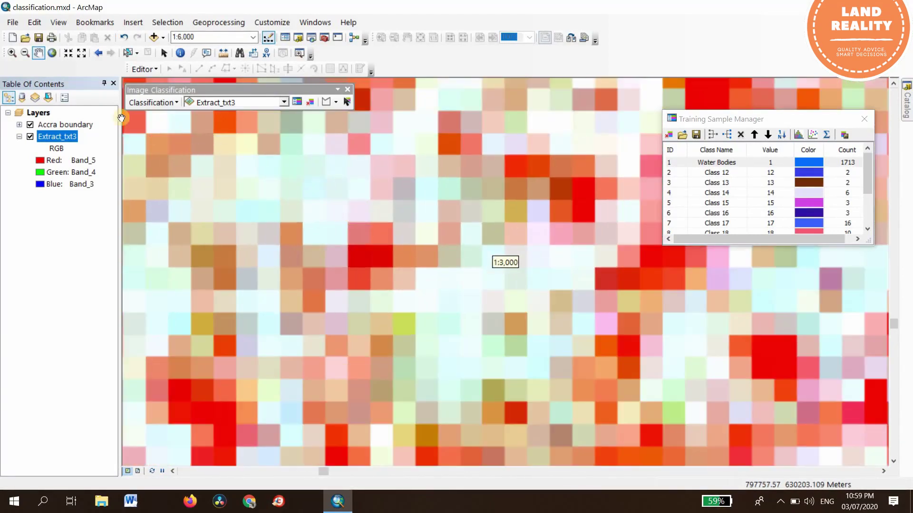
click(336, 102)
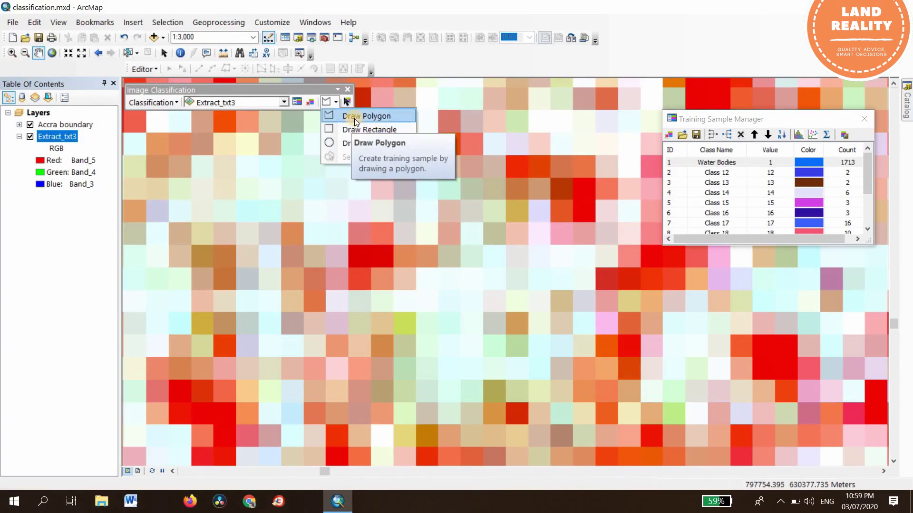
click(361, 130)
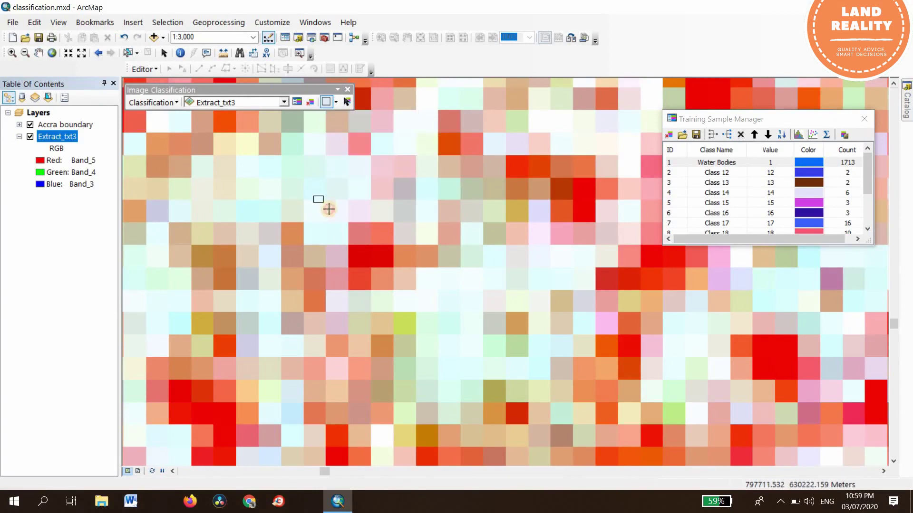
drag(329, 209, 335, 232)
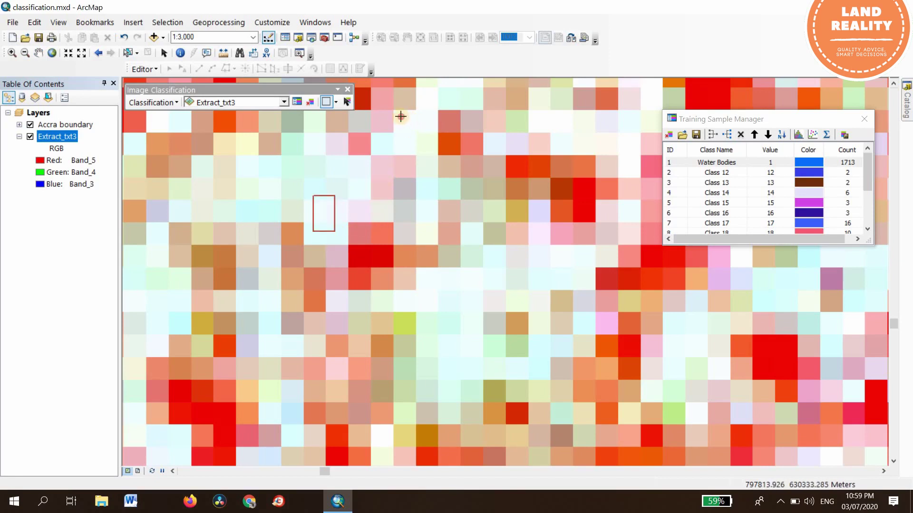
- Draw two rectangle training samples over near-white pixels, one northeast of the existing rectangle and a wider one farther east
drag(401, 117, 424, 149)
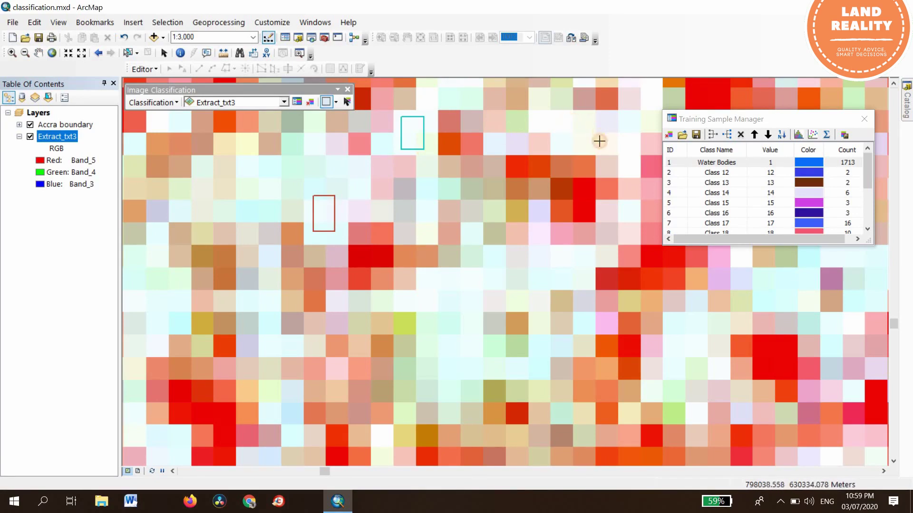
drag(564, 116, 600, 151)
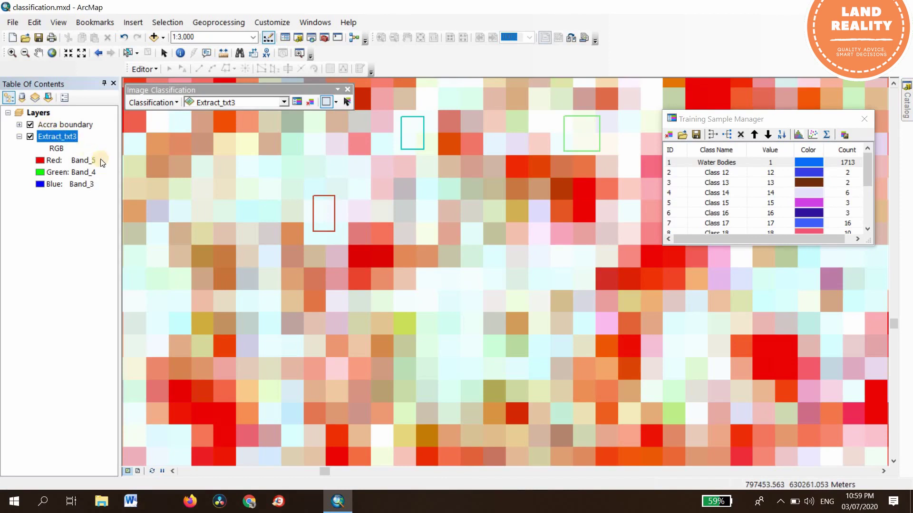
- Merge the training samples Class 12 through Class 25 into one class, leaving Water Bodies out
right_click(62, 135)
click(111, 199)
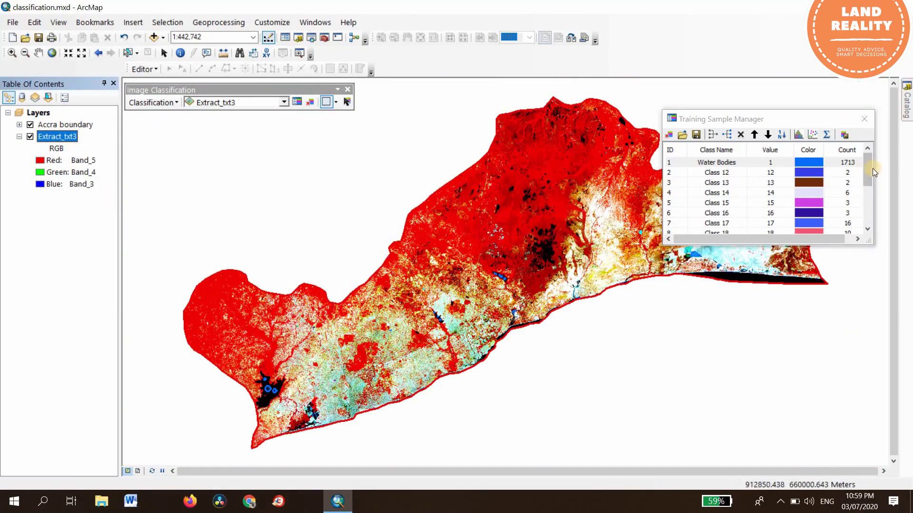
mouse_move(872, 168)
mouse_down()
mouse_move(871, 210)
mouse_move(872, 169)
mouse_up()
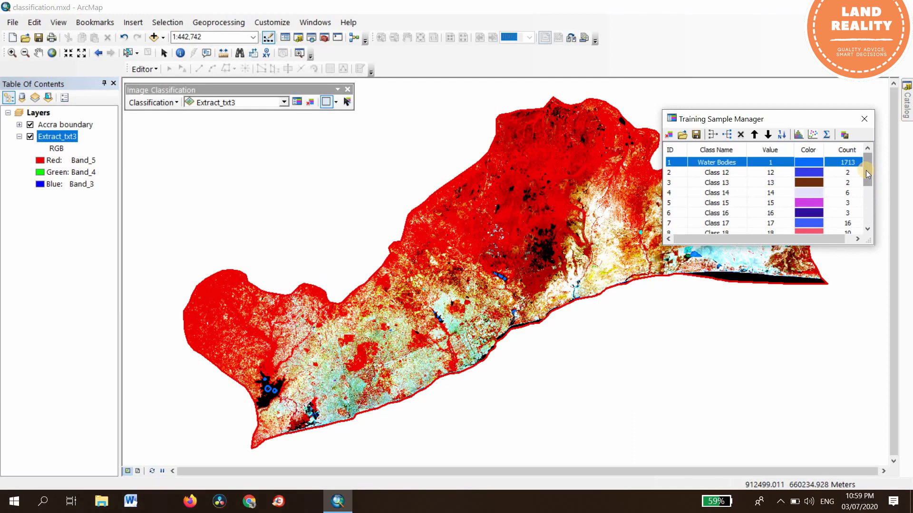
click(670, 174)
shift+click(669, 183)
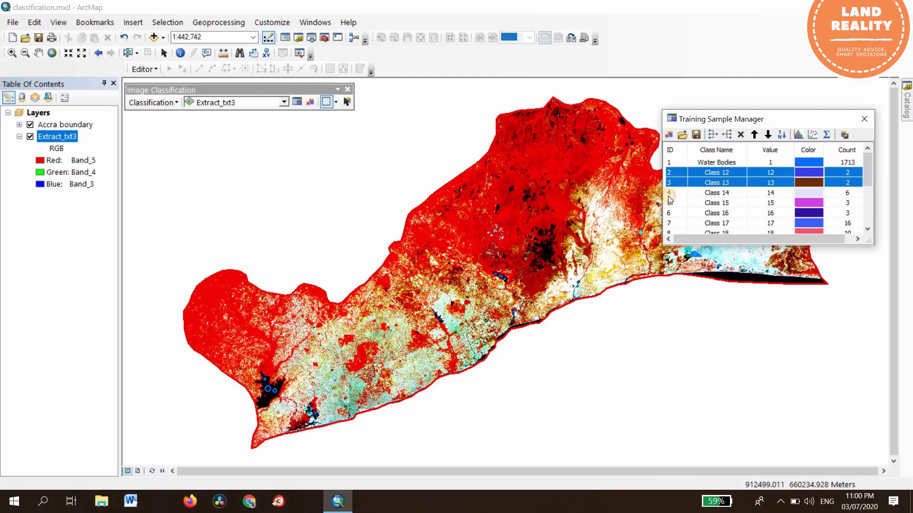
shift+click(669, 194)
shift+click(670, 204)
shift+click(671, 214)
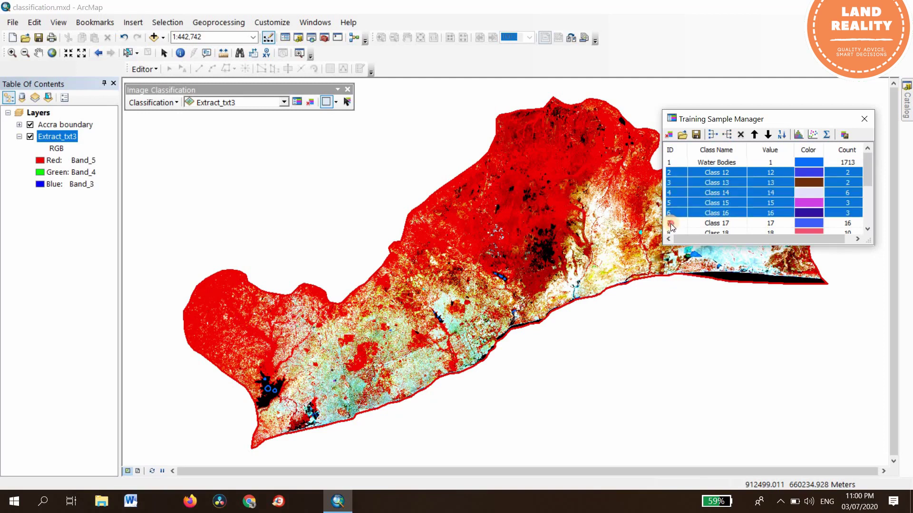
shift+click(670, 223)
click(868, 229)
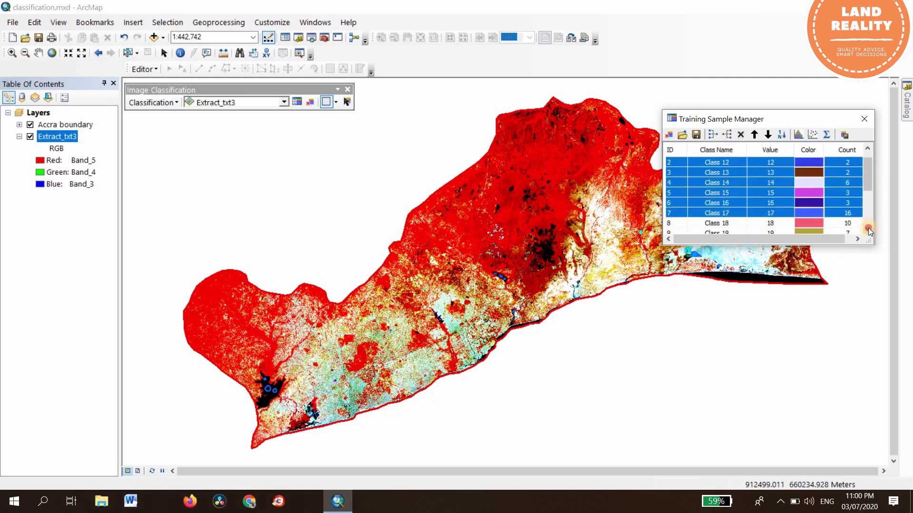
click(868, 229)
click(868, 228)
shift+click(671, 206)
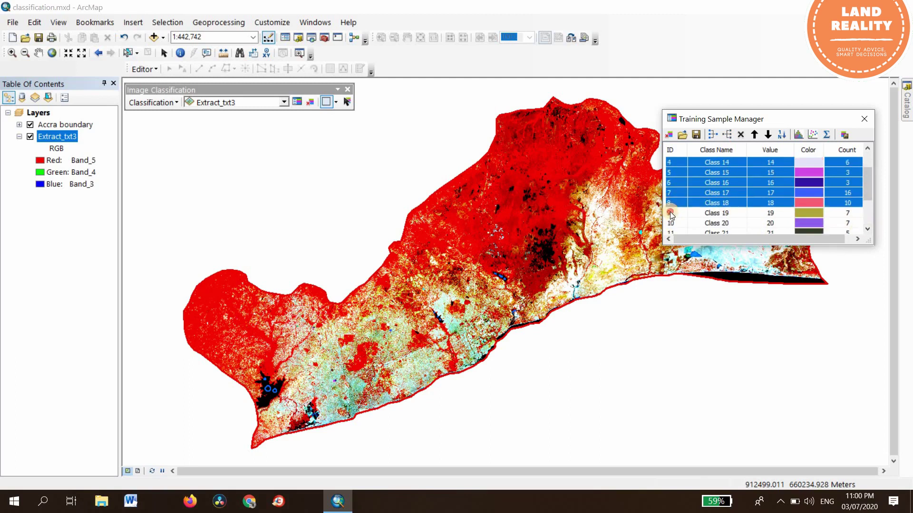
shift+click(669, 212)
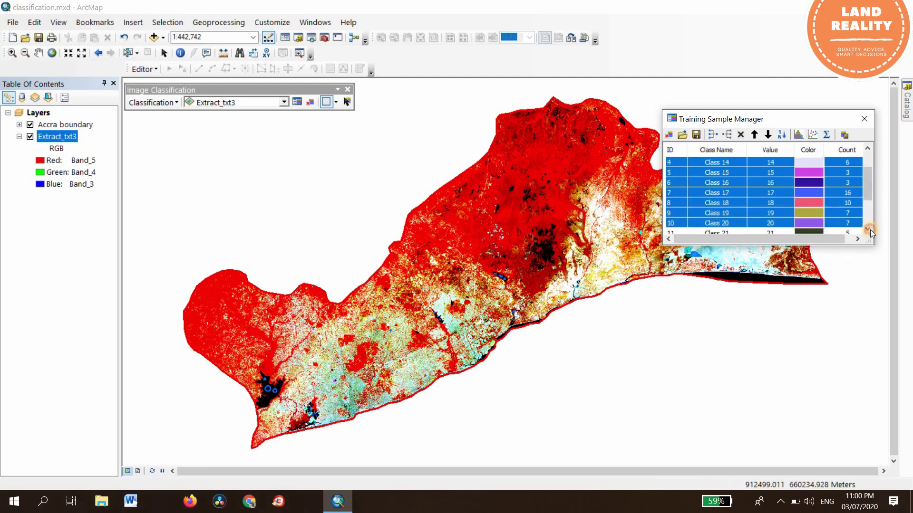
click(868, 228)
click(869, 229)
click(868, 229)
shift+click(666, 193)
shift+click(677, 205)
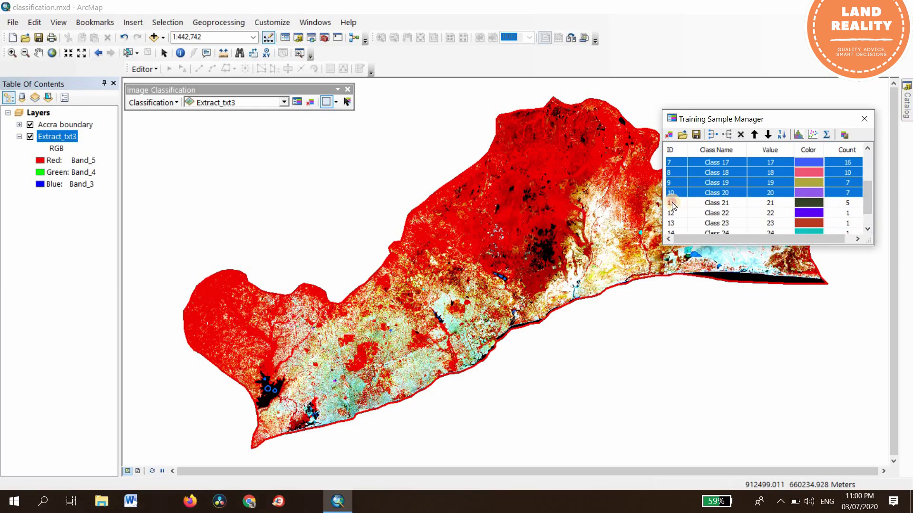
shift+click(672, 223)
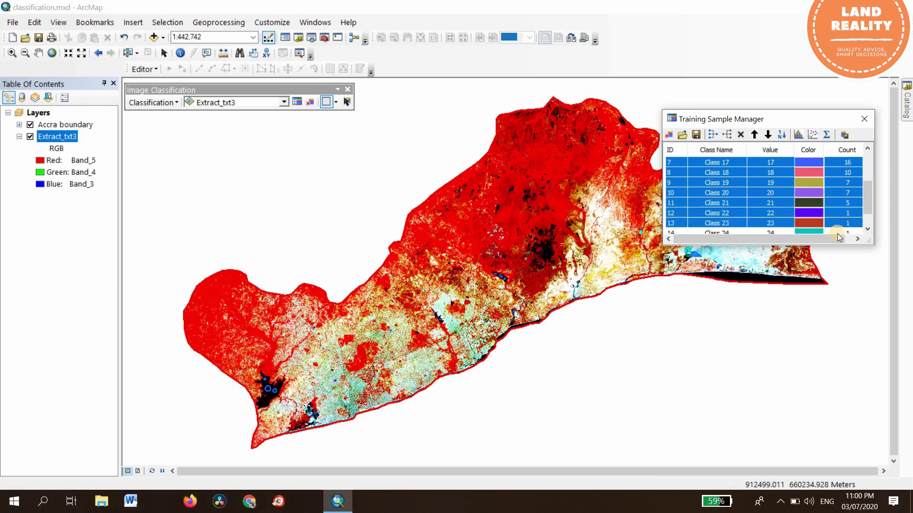
click(871, 229)
click(871, 229)
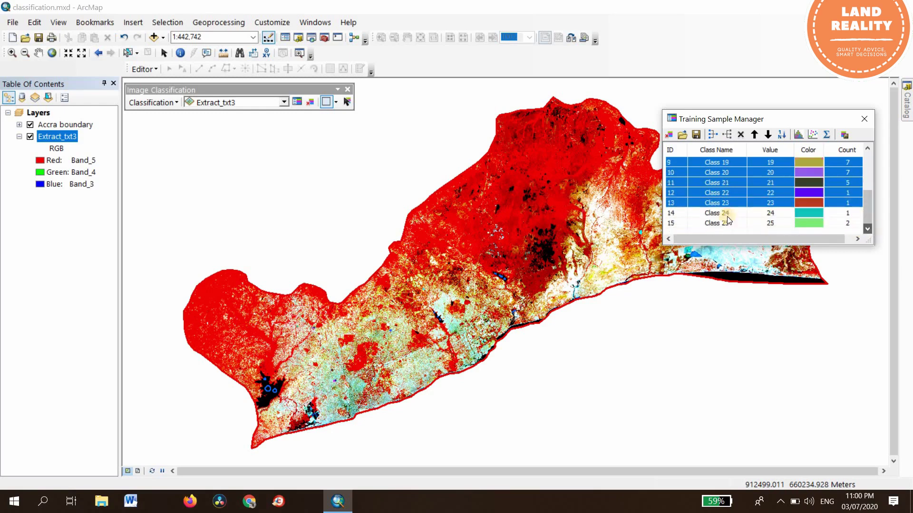
shift+click(672, 214)
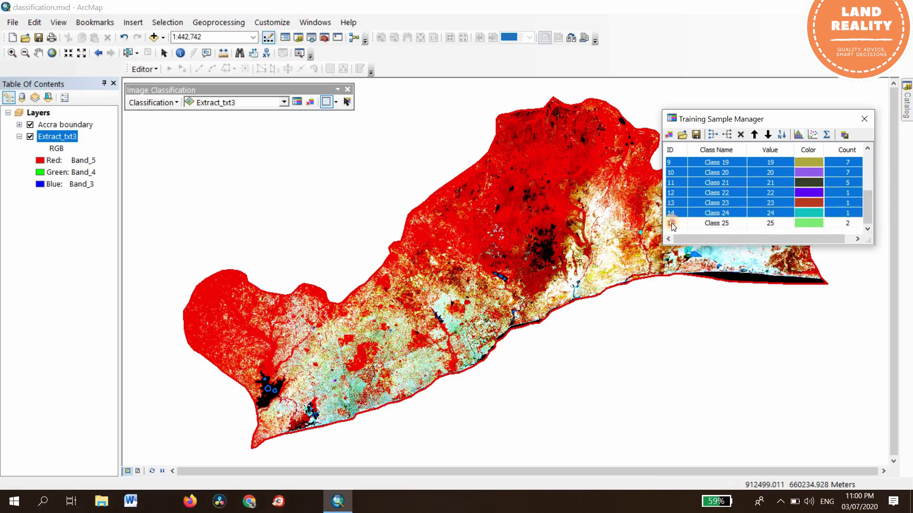
shift+click(671, 224)
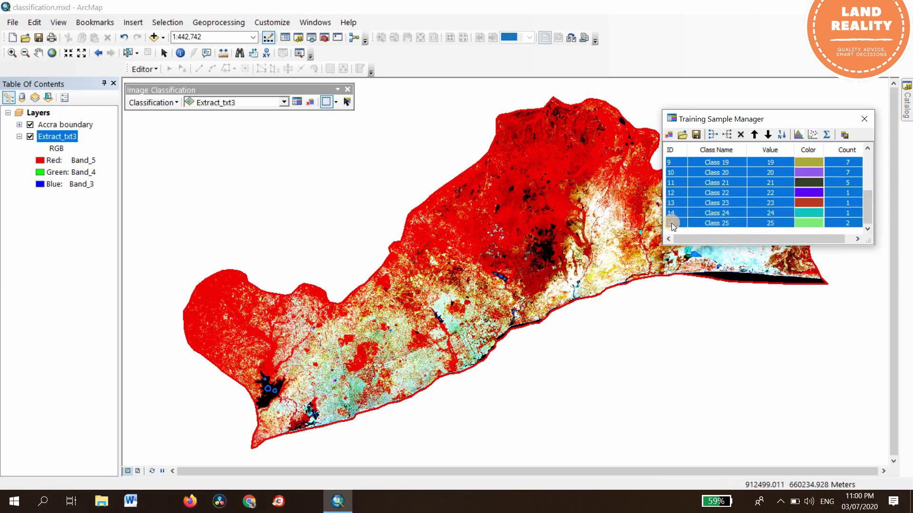
click(714, 134)
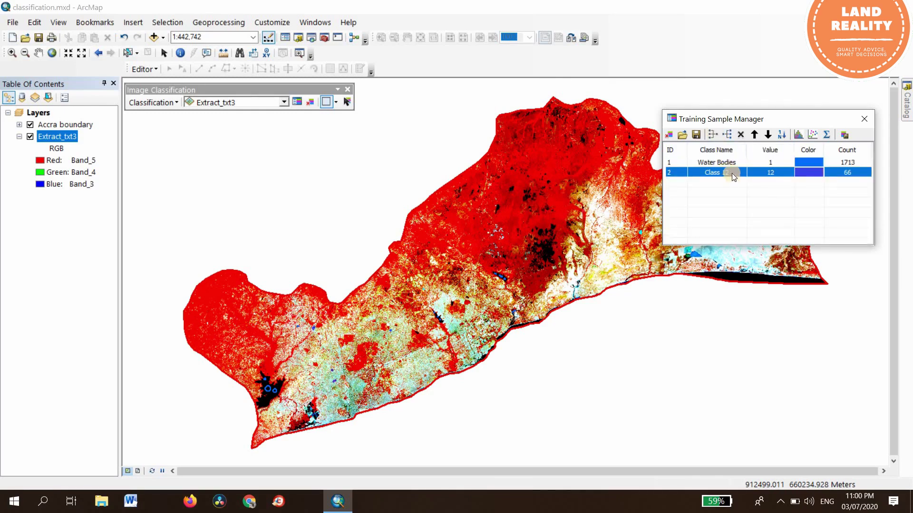
- Rename the merged class as BuiltUp area and set its colour to red
click(731, 174)
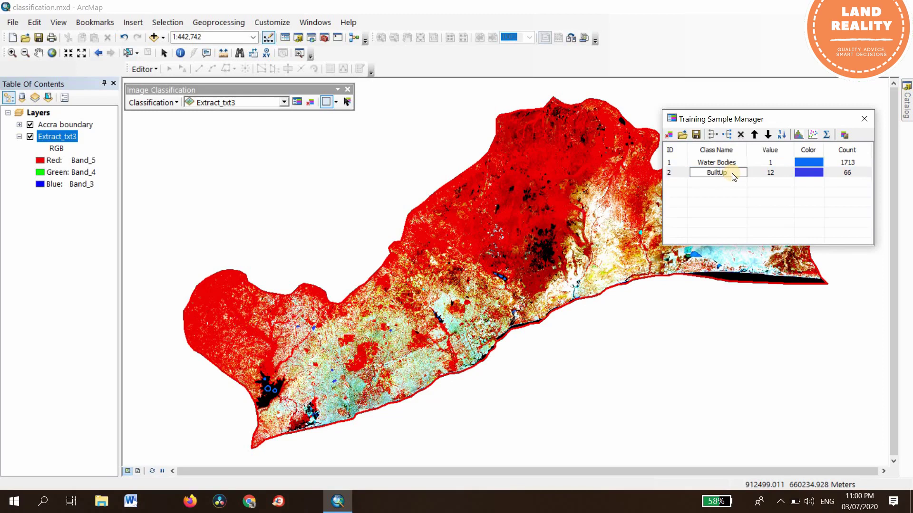
click(802, 172)
click(803, 172)
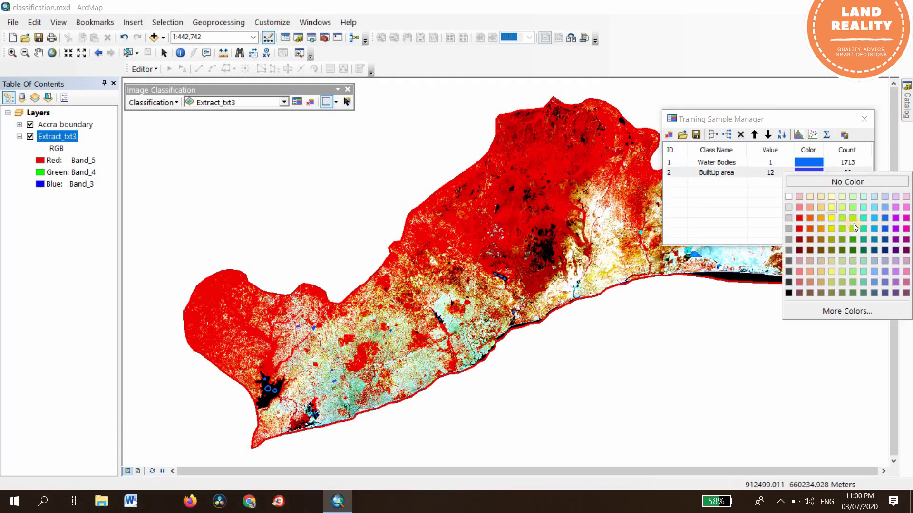
click(811, 218)
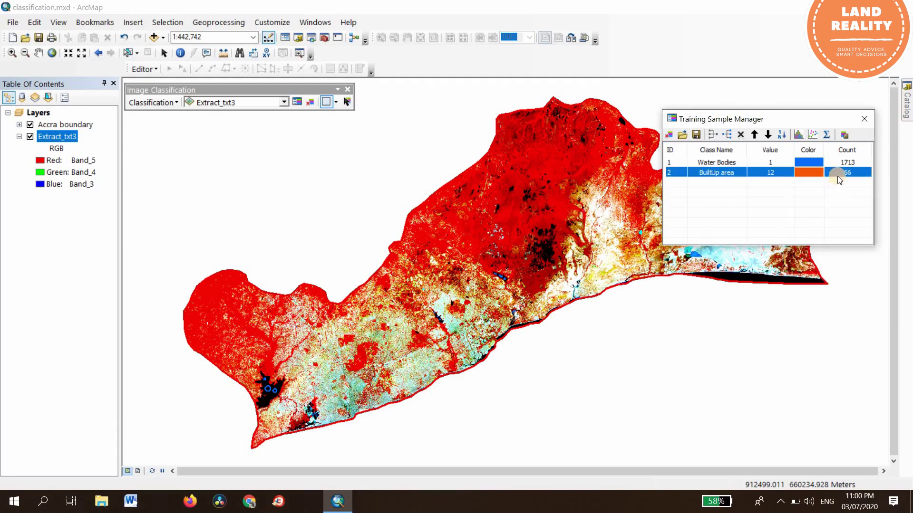
click(808, 175)
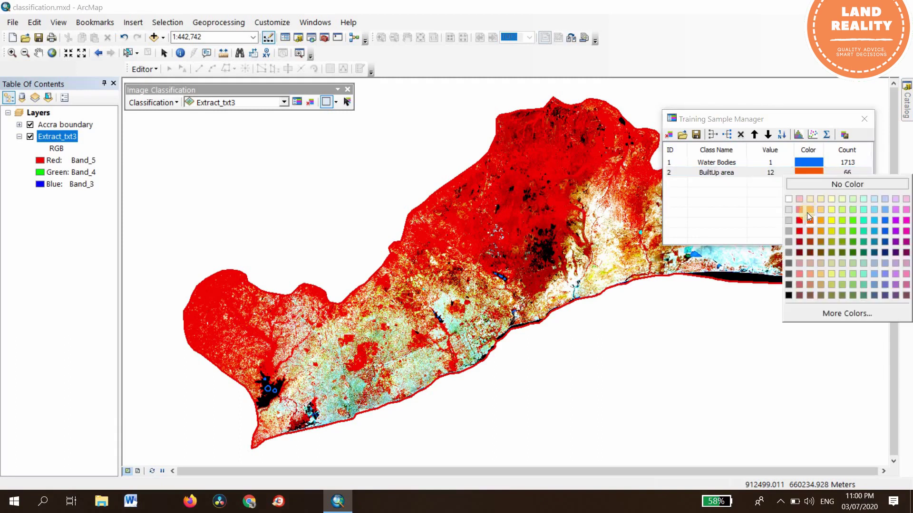
click(836, 200)
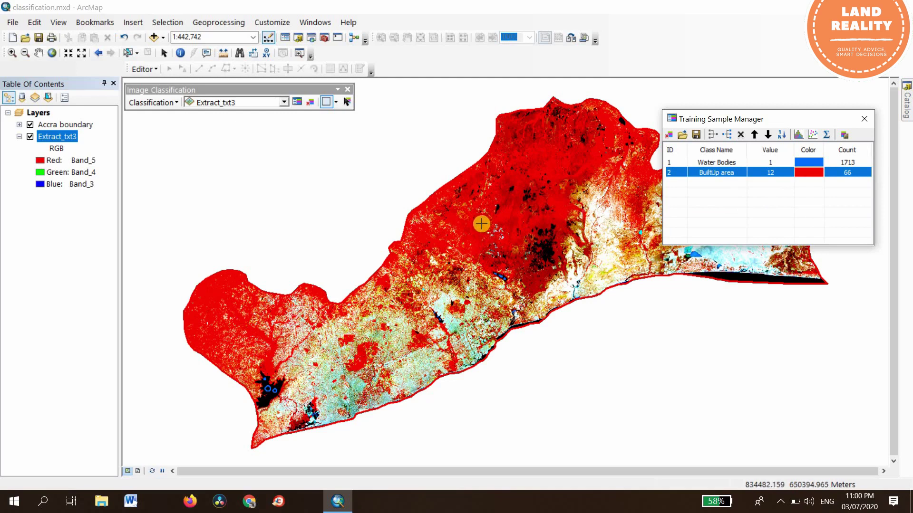
- Draw a large irregular polygon training sample over uniform red pixels in the northern area, just north of the small yellow-orange patches
scroll(480, 221, up, 3)
scroll(433, 231, up, 4)
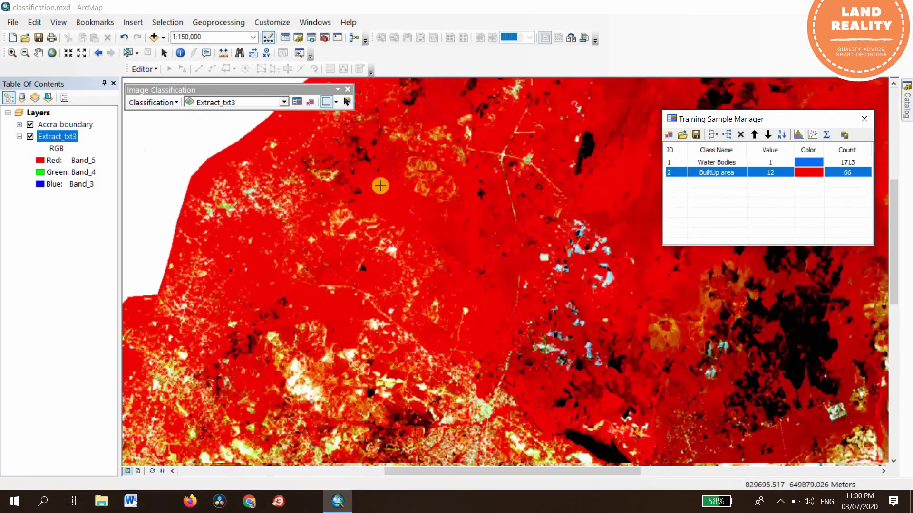
scroll(359, 172, up, 3)
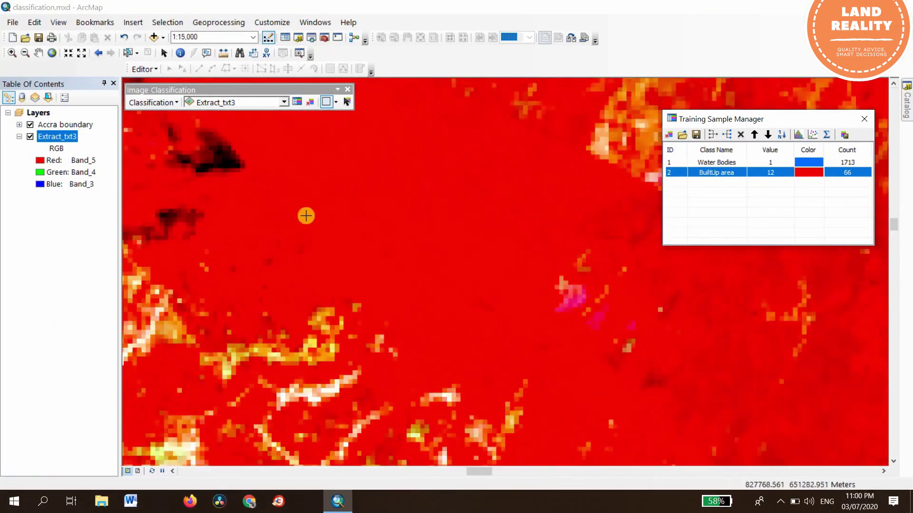
scroll(306, 216, up, 2)
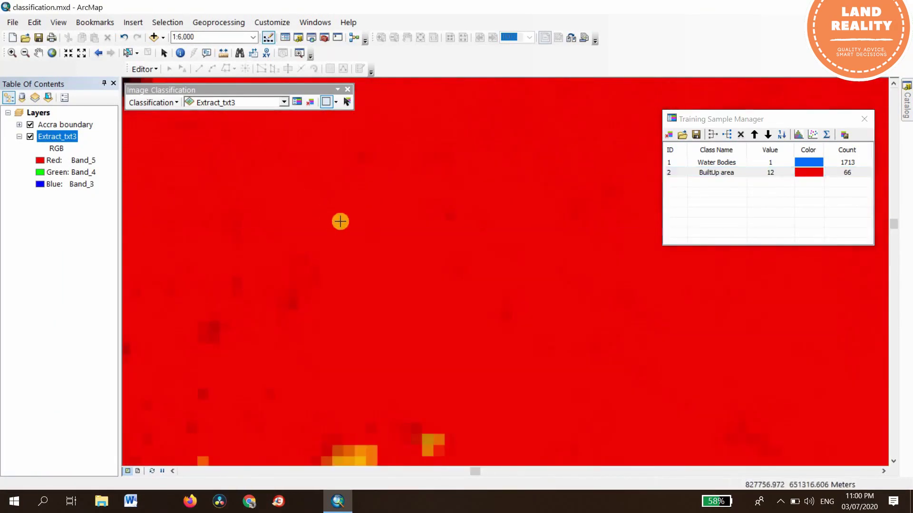
click(336, 102)
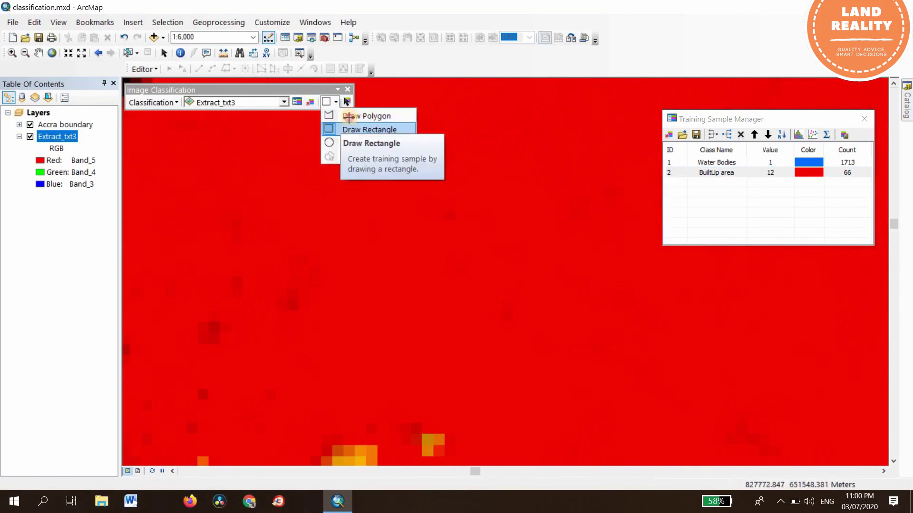
click(350, 117)
click(296, 197)
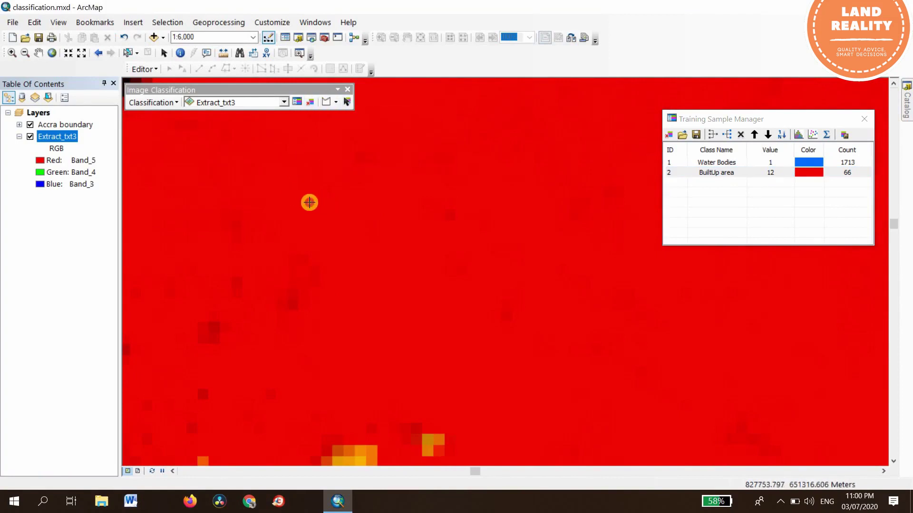
click(401, 285)
click(485, 347)
click(510, 390)
click(469, 405)
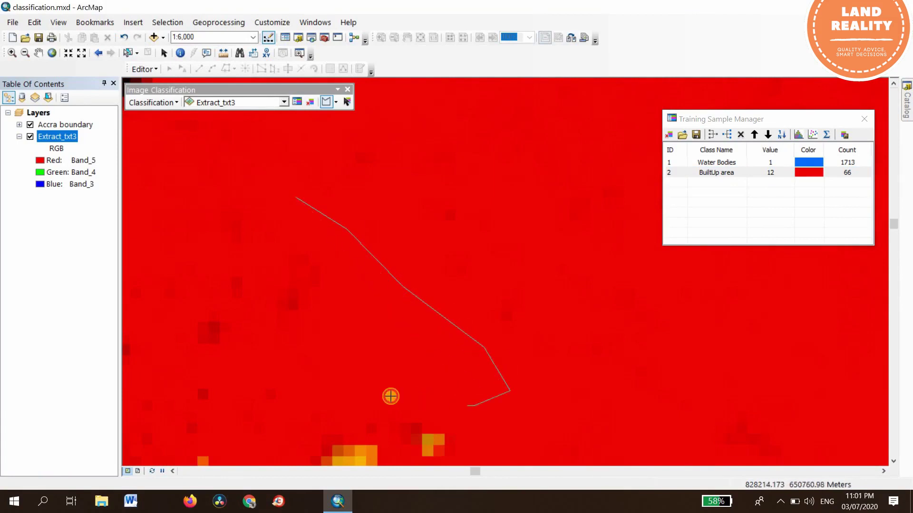
click(390, 397)
click(371, 366)
click(388, 336)
click(384, 316)
click(375, 301)
click(359, 294)
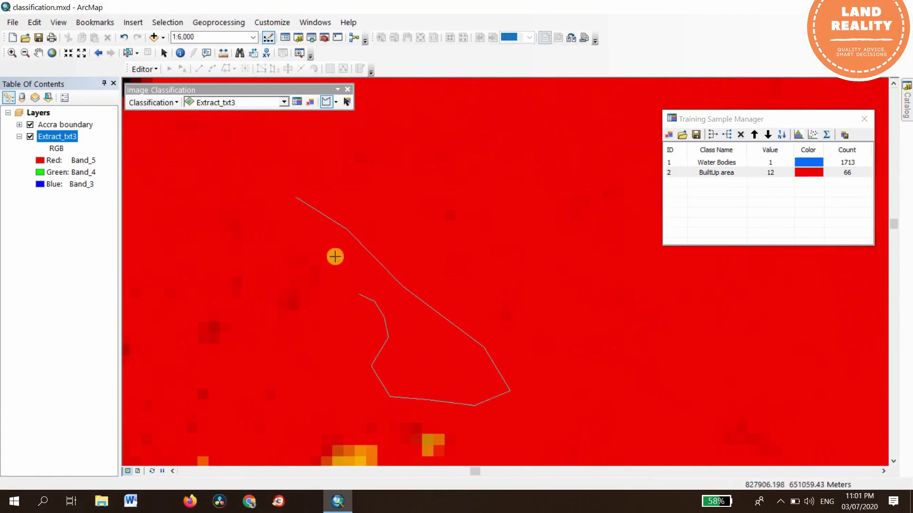
click(334, 252)
double_click(292, 221)
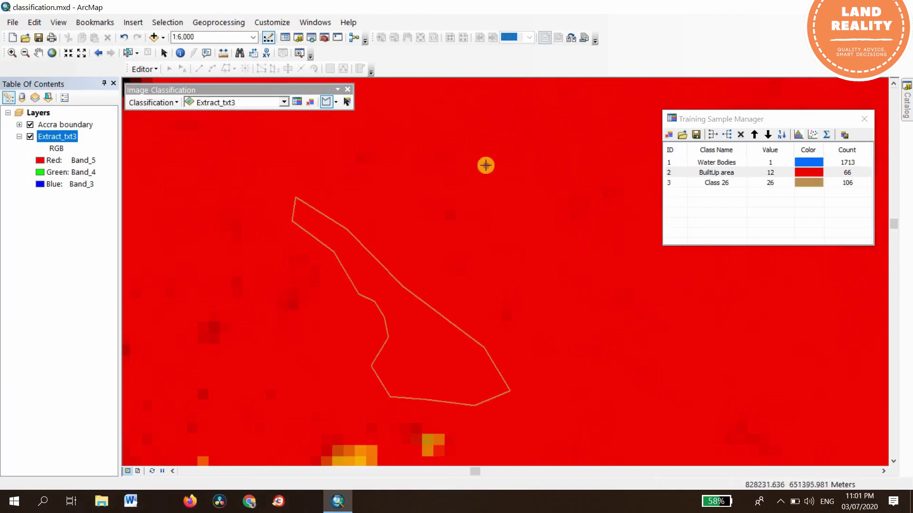
- Draw a small four-sided polygon training sample over the red pixels northeast of the large irregular polygon
click(485, 165)
click(538, 207)
click(527, 220)
double_click(479, 194)
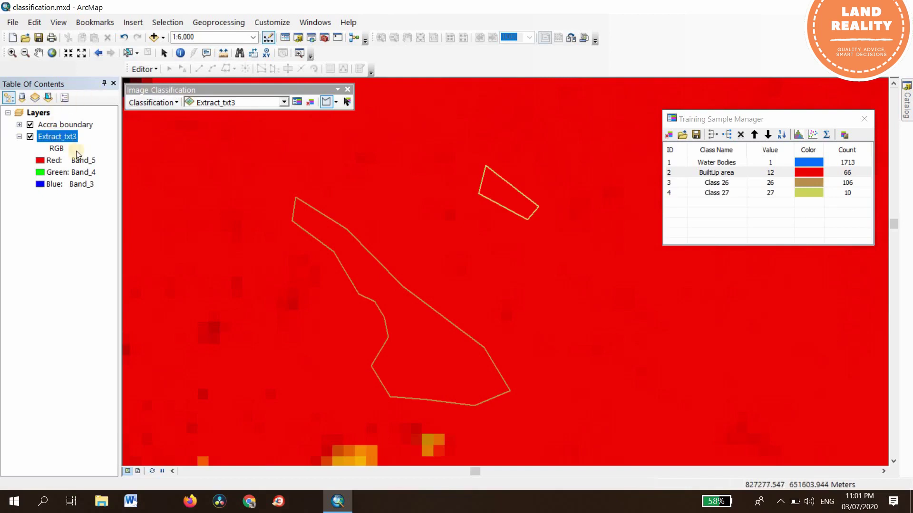
- Draw a six-sided and a five-sided polygon training sample over uniform red pixels in the image's far western area
right_click(57, 136)
click(113, 200)
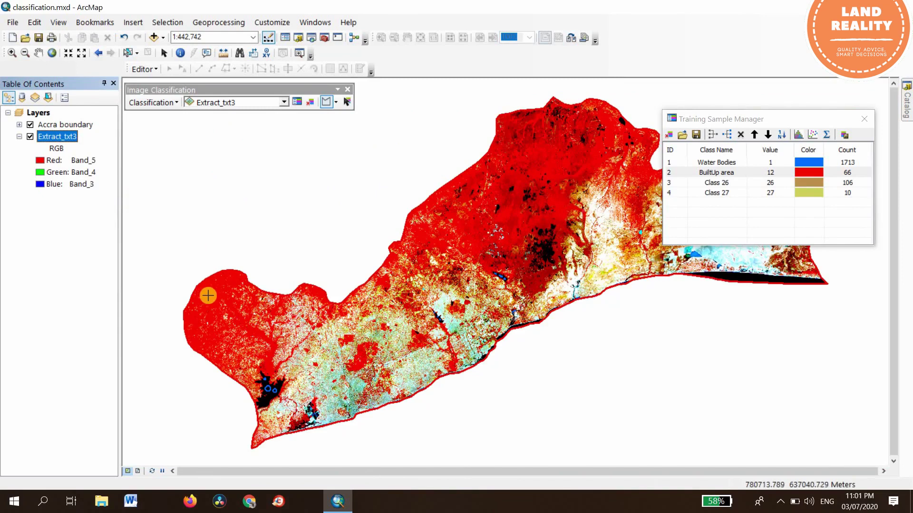
scroll(208, 296, up, 6)
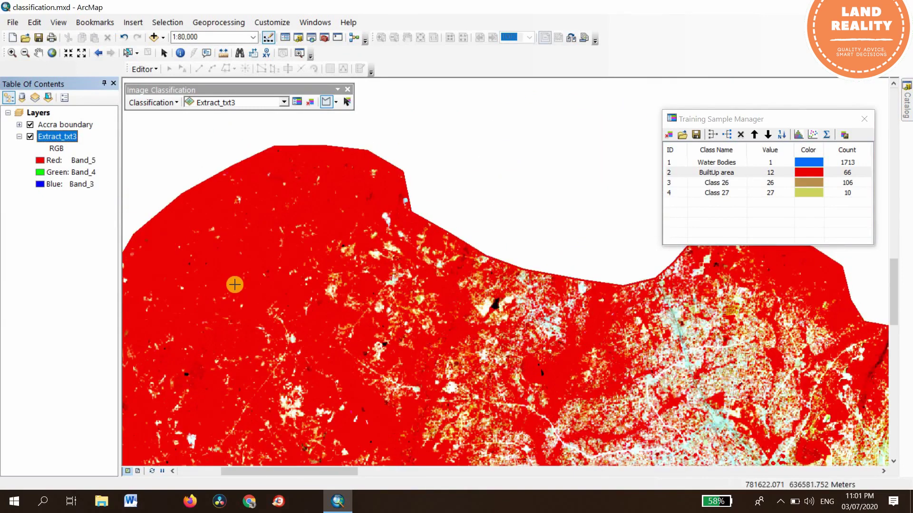
scroll(238, 257, up, 5)
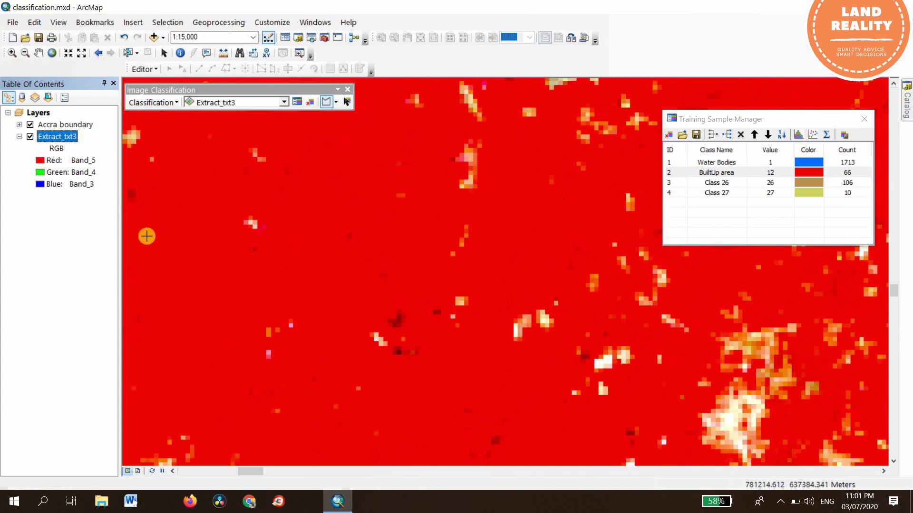
mouse_move(146, 236)
mouse_down()
mouse_move(210, 271)
mouse_move(219, 311)
mouse_move(178, 321)
mouse_move(150, 245)
mouse_up()
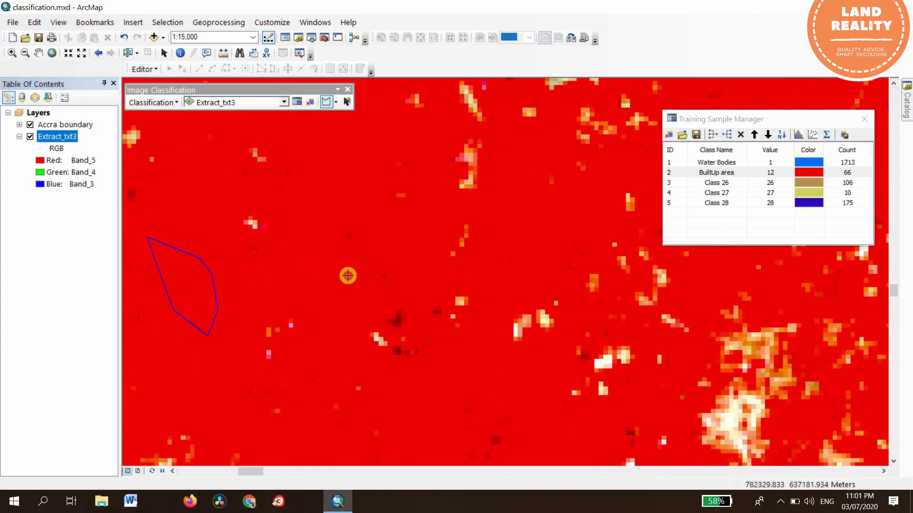
mouse_move(304, 267)
mouse_down()
mouse_move(356, 306)
mouse_move(312, 312)
mouse_move(292, 292)
mouse_up()
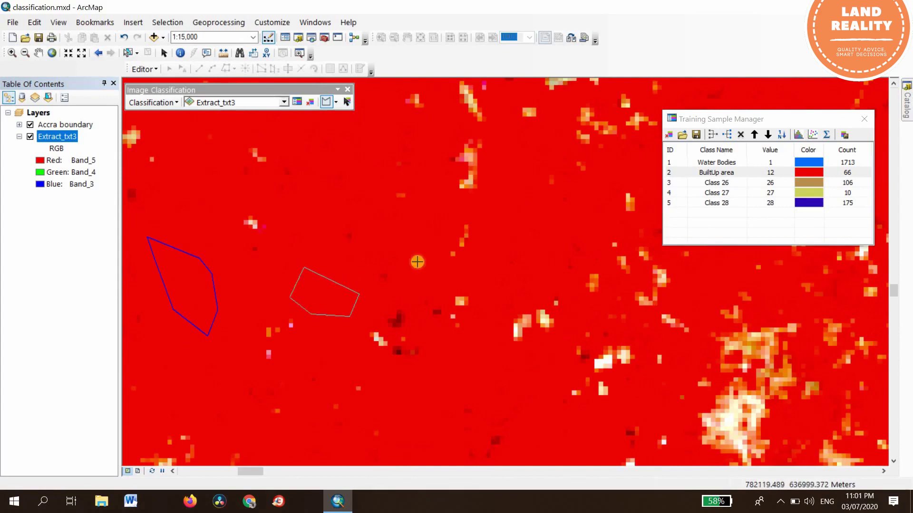
- Draw three smaller polygon training samples northeast of the five-sided one: a four-sided one, a thin triangle and a small four-sided one
mouse_move(500, 183)
mouse_down()
mouse_move(509, 196)
mouse_move(492, 229)
mouse_move(474, 208)
mouse_up()
mouse_move(434, 115)
mouse_down()
mouse_move(439, 136)
mouse_move(428, 117)
mouse_up()
mouse_move(370, 117)
mouse_down()
mouse_move(385, 145)
mouse_move(365, 136)
mouse_up()
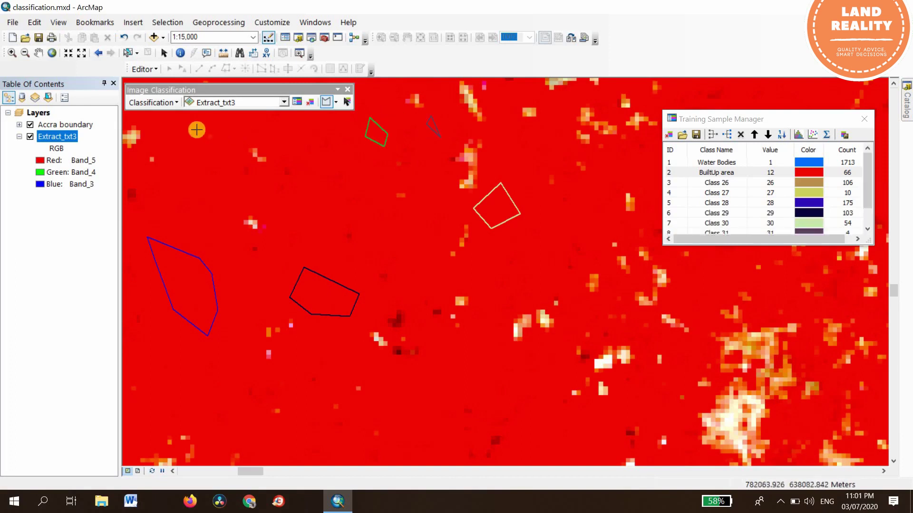
- Draw a small four-sided polygon training sample over uniform red pixels north of the six-sided polygon in the far west
mouse_move(197, 128)
mouse_down()
mouse_move(217, 142)
mouse_move(185, 157)
mouse_move(176, 134)
mouse_up()
double_click(176, 134)
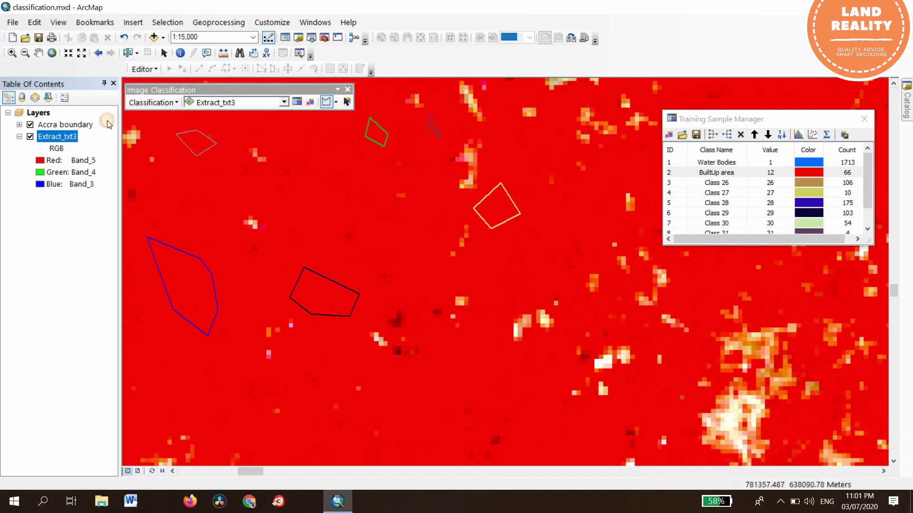
- Draw a small four-sided polygon training sample over the uniform red field in the image's northeastern part
right_click(61, 137)
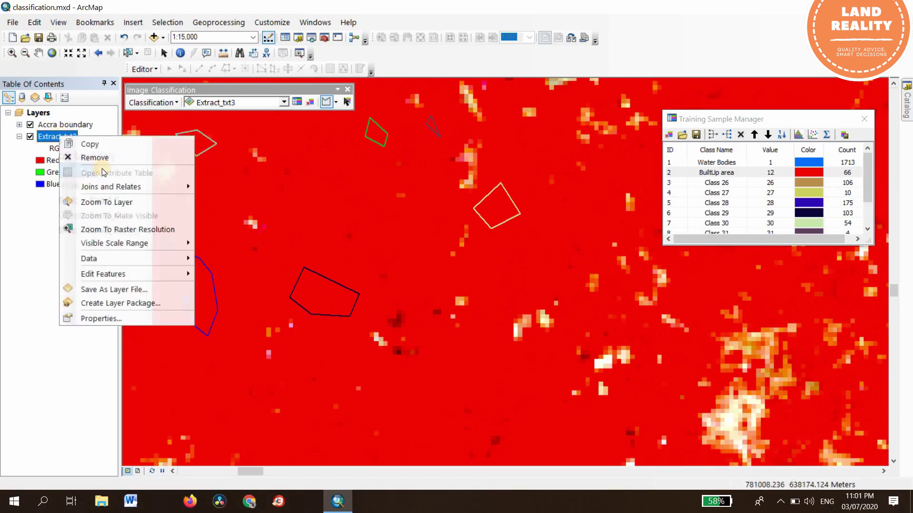
click(112, 202)
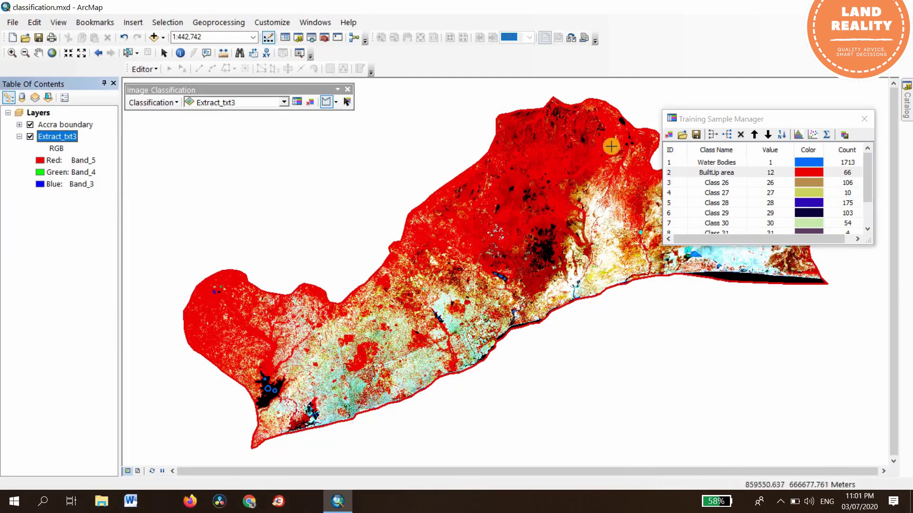
scroll(610, 146, up, 5)
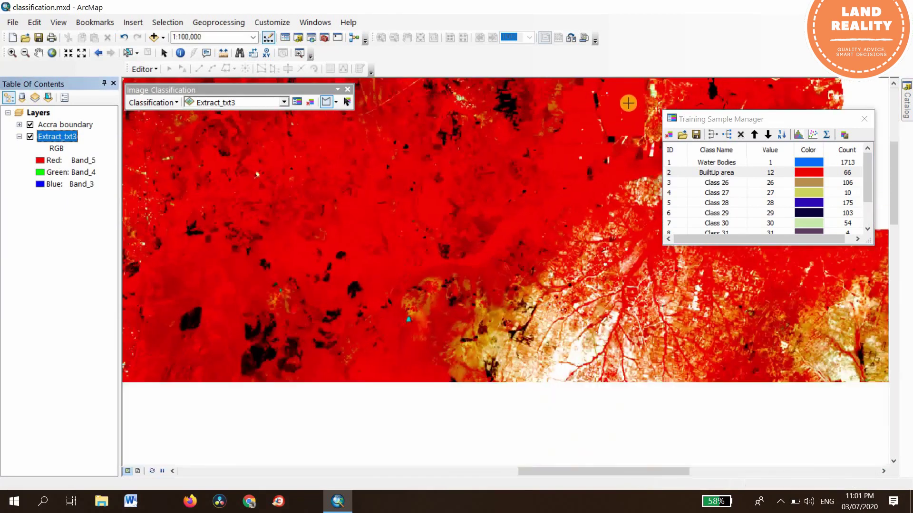
scroll(628, 102, up, 2)
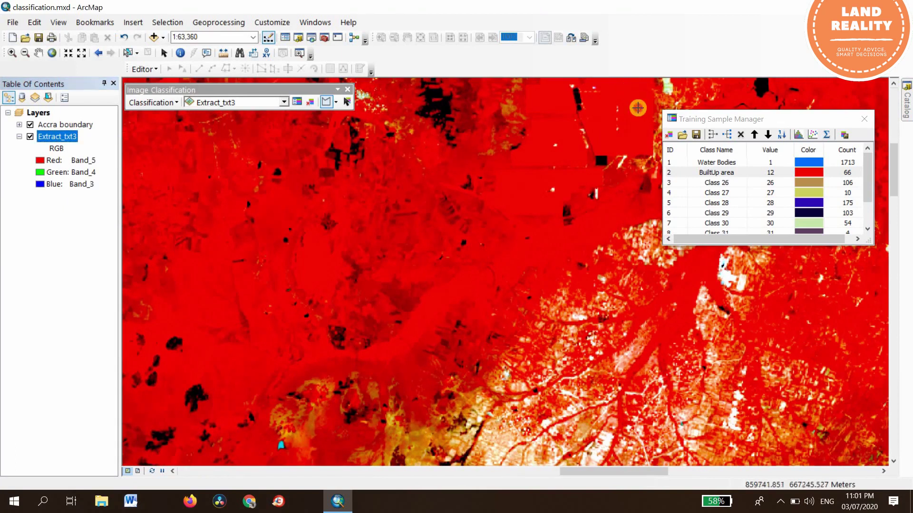
click(642, 105)
click(628, 90)
double_click(612, 97)
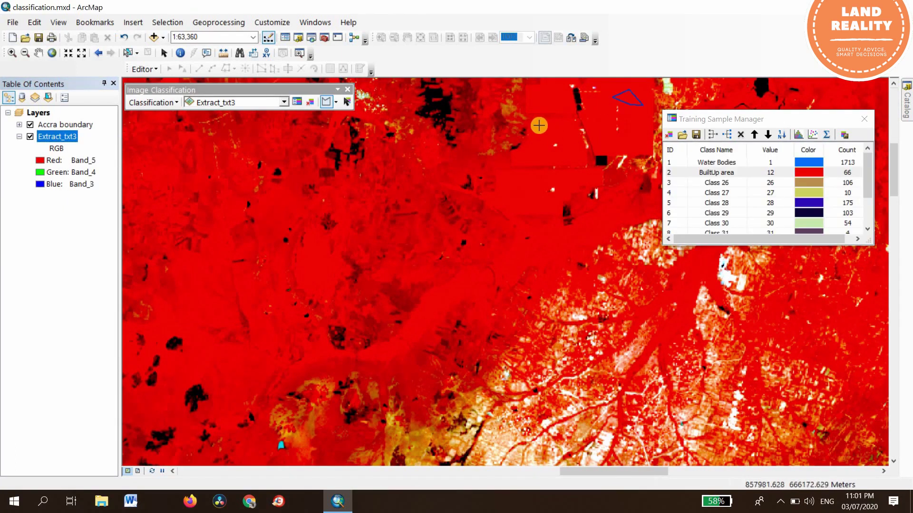
- Draw a small four-sided and a thin pointed polygon training sample over the uniform red pixels southwest of the northeastern polygon
double_click(541, 142)
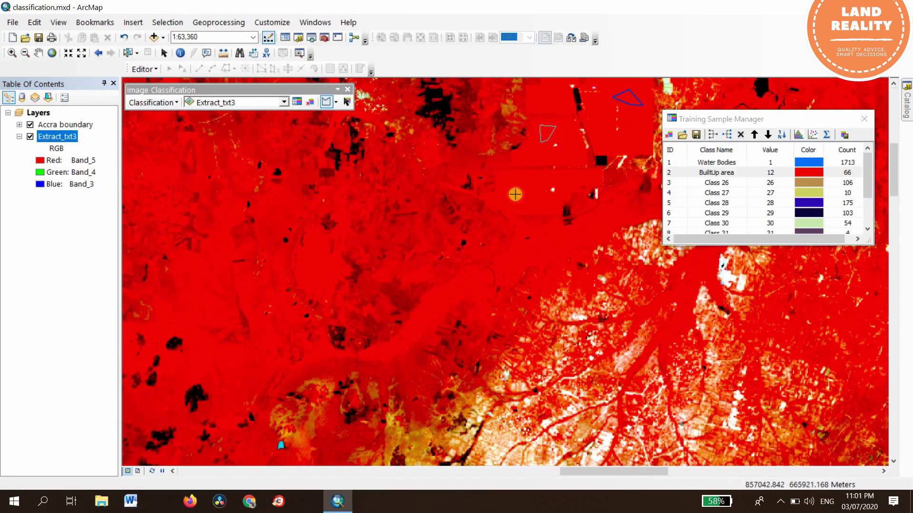
click(510, 184)
click(538, 196)
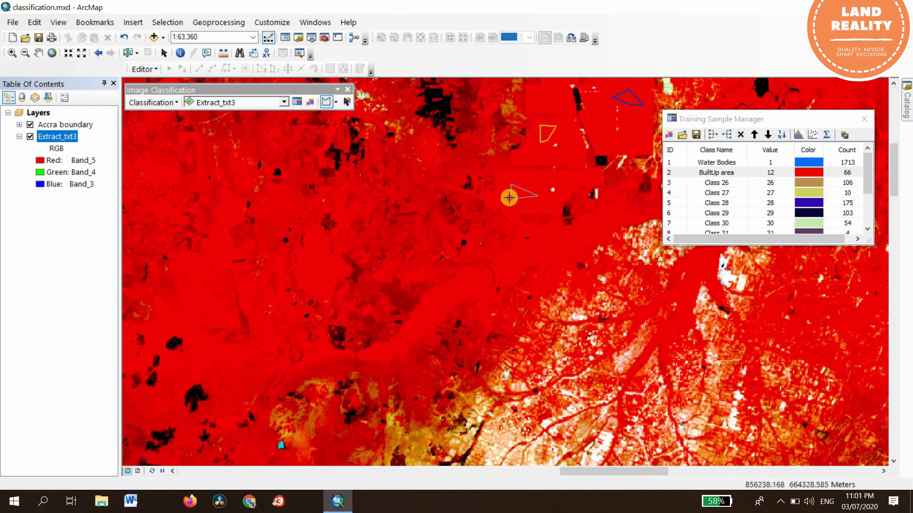
double_click(509, 198)
- Draw a small four-sided polygon training sample over uniform red pixels south of the thin pointed polygon, northwest of the mottled orange-white area
scroll(503, 276, down, 4)
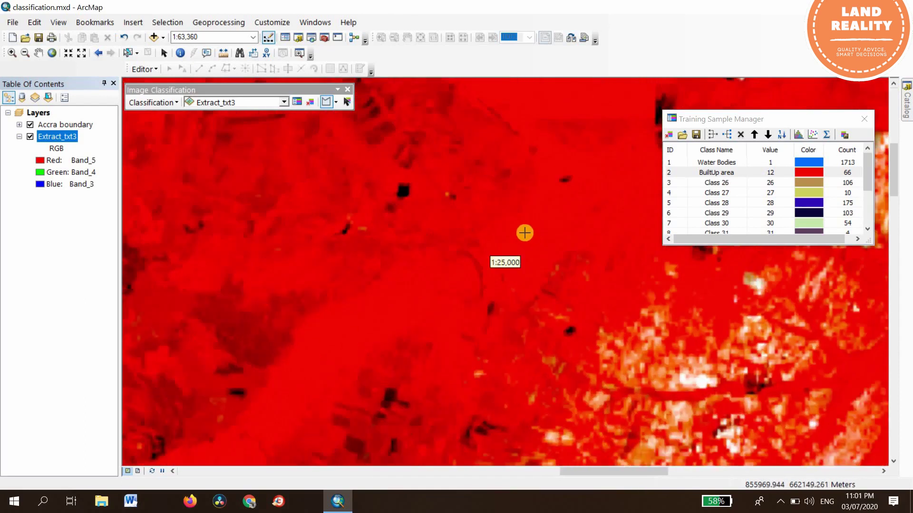
click(521, 242)
click(506, 242)
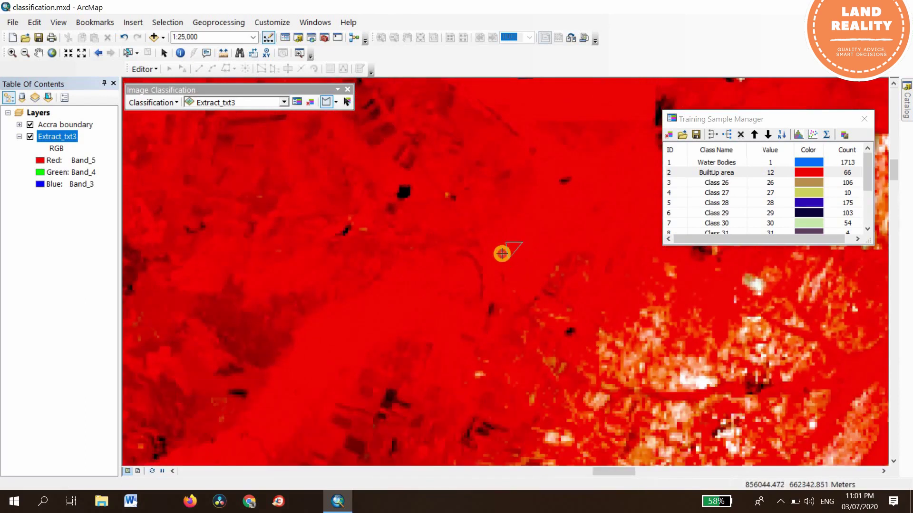
double_click(498, 250)
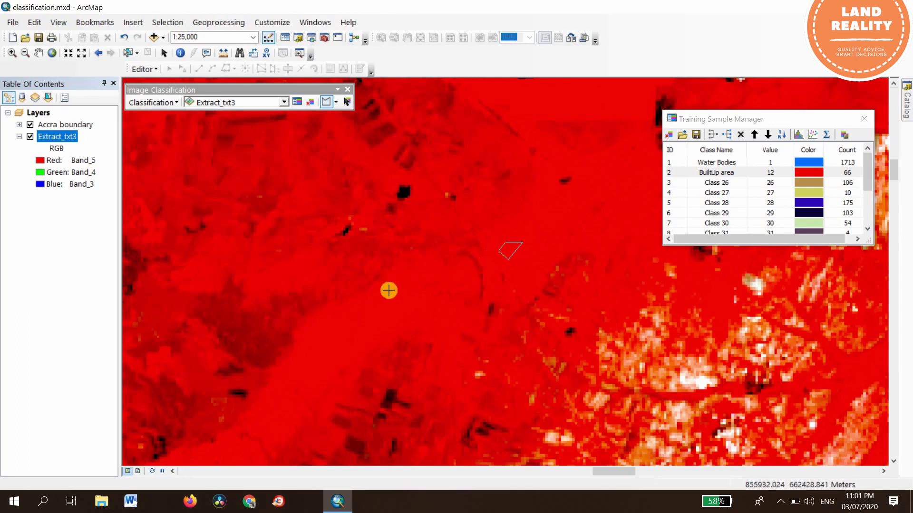
- Draw two small four-sided polygon training samples along the bright red band southwest of the last polygon
click(320, 338)
click(340, 350)
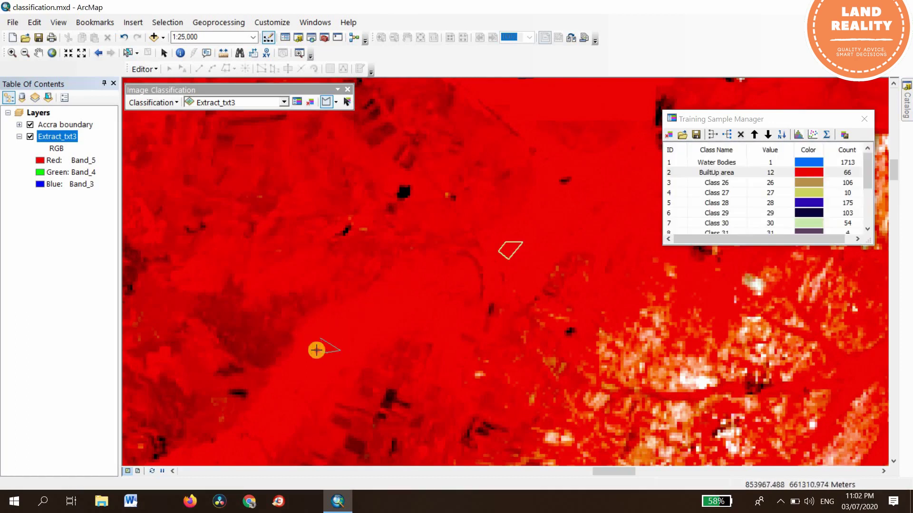
double_click(317, 350)
click(390, 307)
click(400, 319)
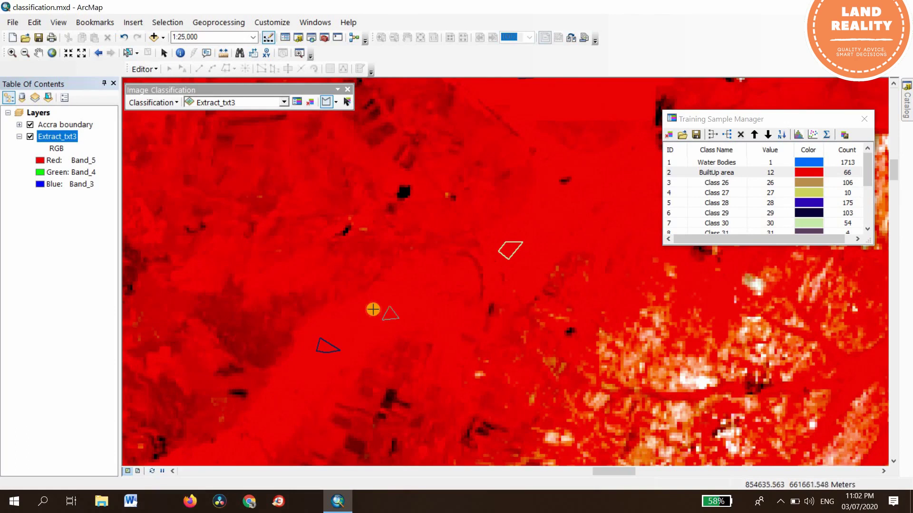
double_click(368, 308)
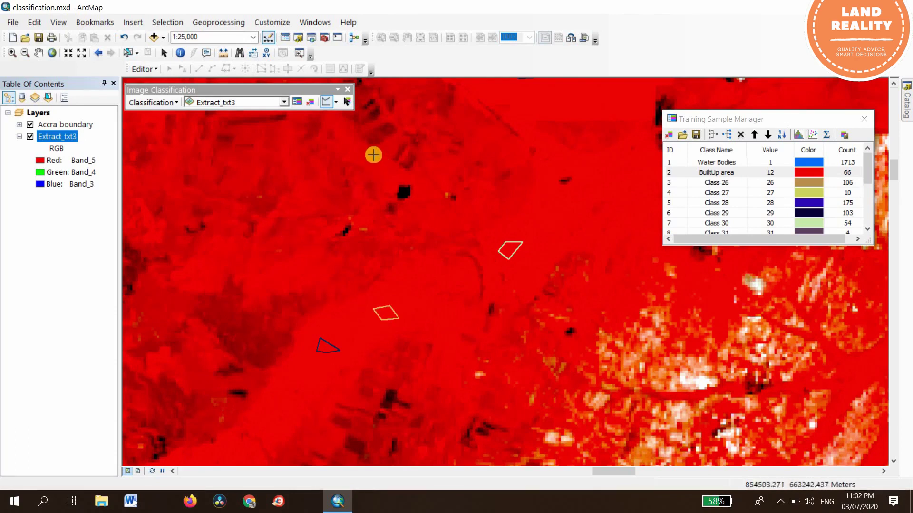
- Draw a narrow four-sided polygon training sample over the red pixels just northwest of the small black square patch
click(390, 169)
click(371, 167)
click(362, 153)
double_click(377, 156)
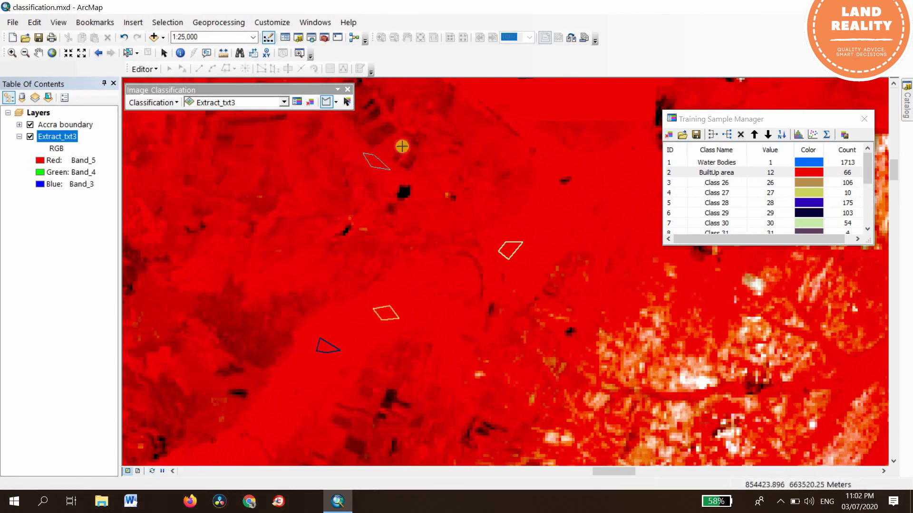
- Draw a wide five-sided polygon training sample over the uniform red area northeast of the narrow four-sided polygon
click(591, 91)
click(599, 107)
click(548, 114)
click(524, 108)
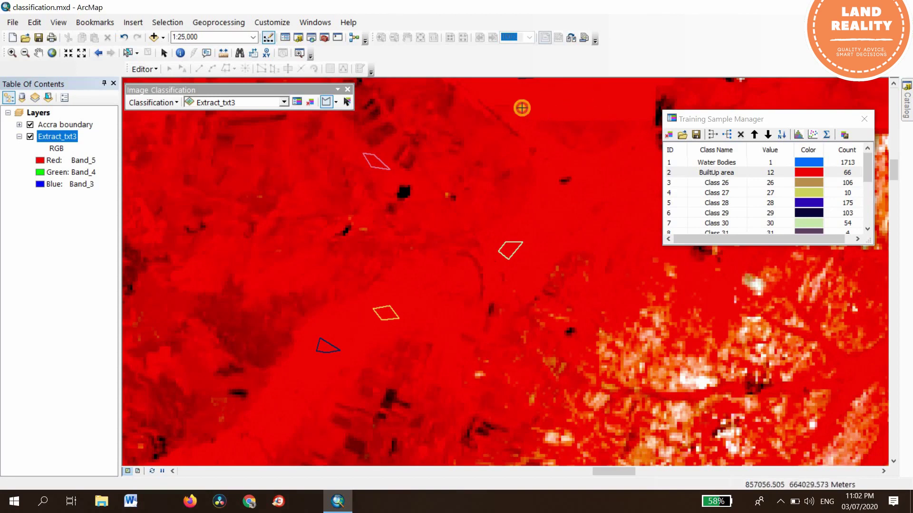
double_click(514, 93)
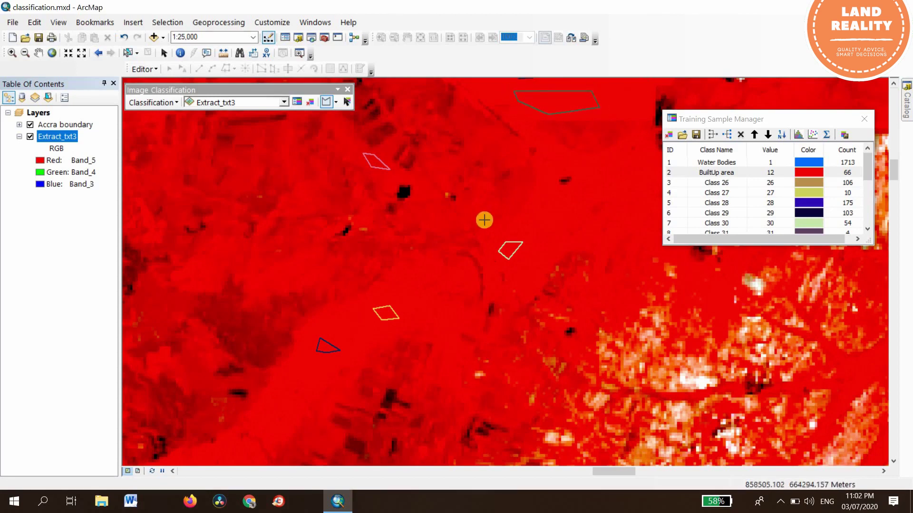
- Draw a pointed four-sided polygon training sample over the uniform red pixels south of the wide five-sided polygon
scroll(600, 300, down, 2)
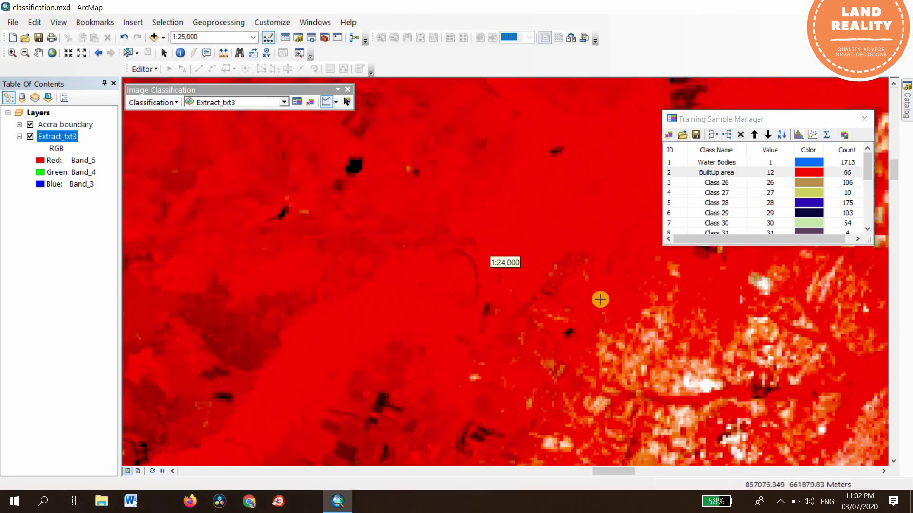
click(511, 156)
click(549, 174)
click(507, 180)
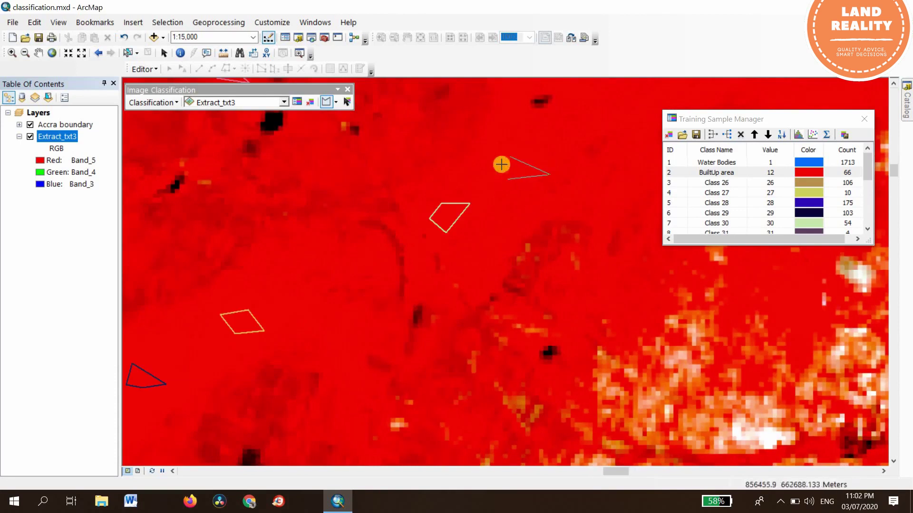
double_click(501, 165)
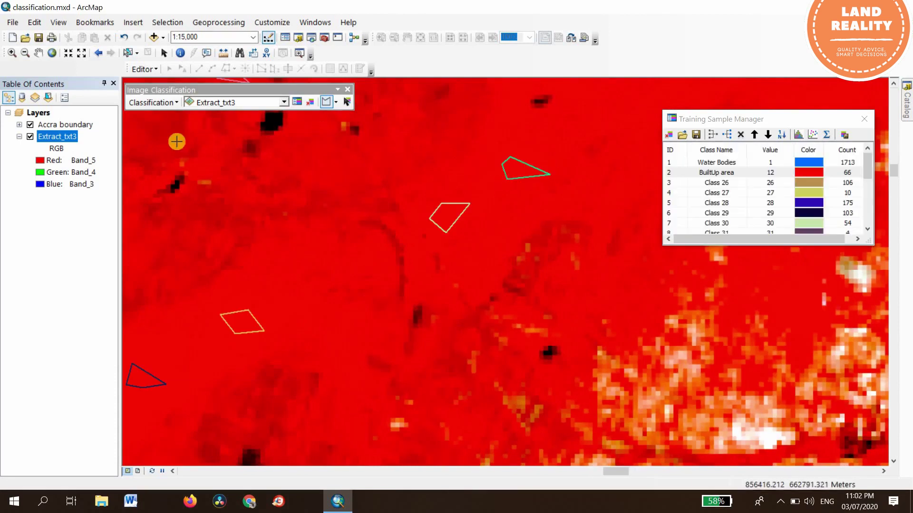
- Draw a small thin polygon training sample over the red pixels west of the large black patch near the northern boundary
right_click(60, 136)
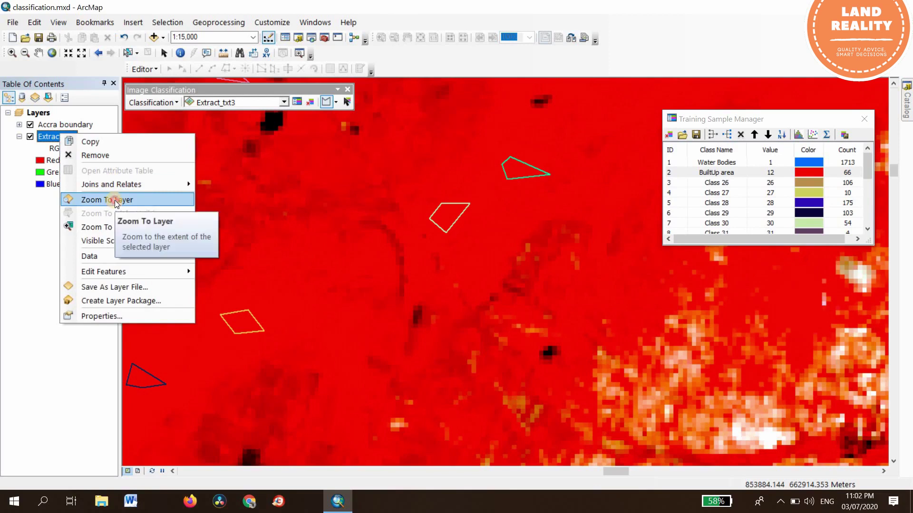
click(115, 200)
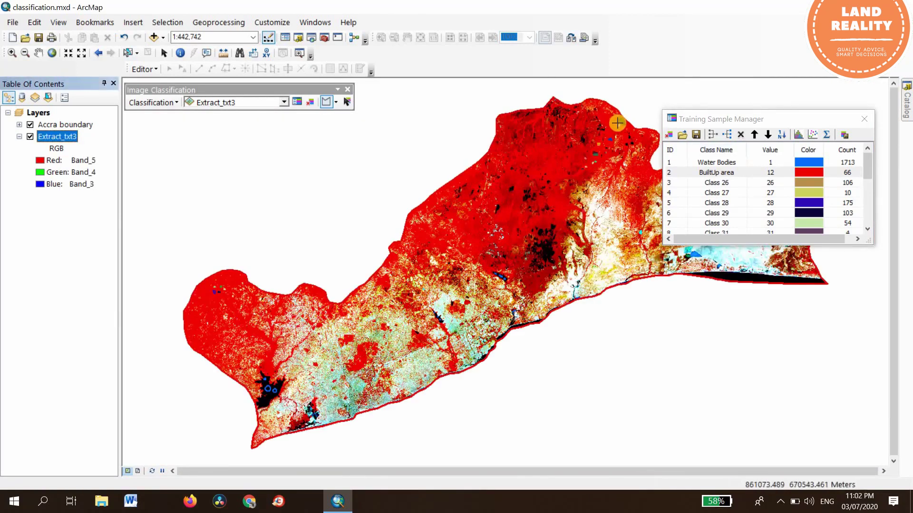
scroll(615, 126, down, 2)
scroll(615, 126, down, 3)
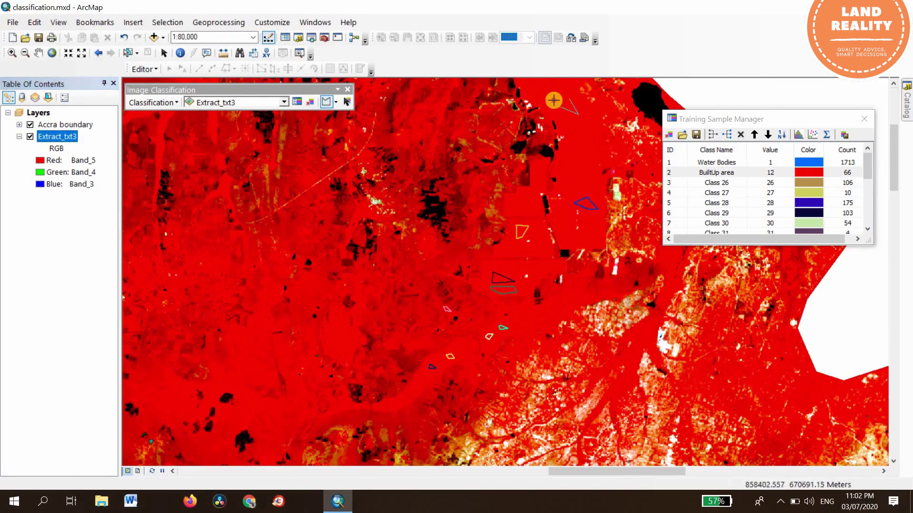
double_click(553, 100)
- Draw a small thin polygon training sample over uniform red pixels in the image's central area, north of the dark and yellow patches
click(58, 137)
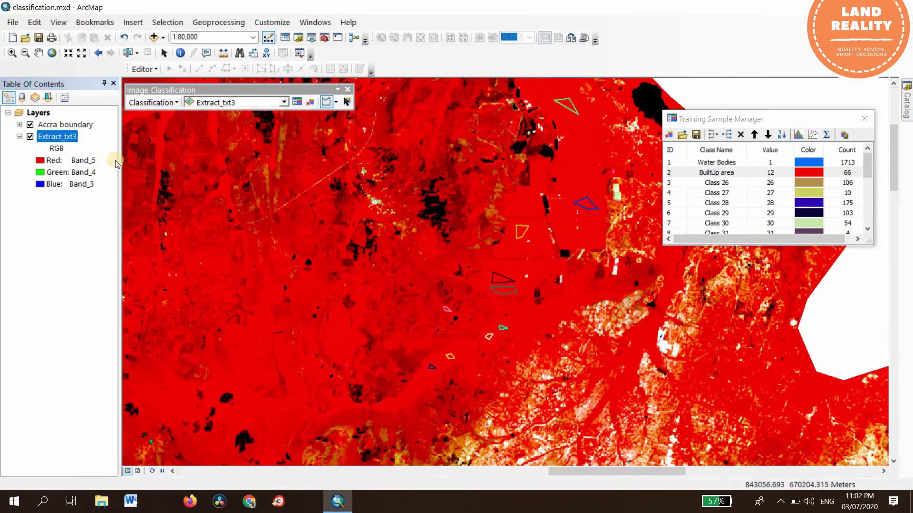
right_click(58, 137)
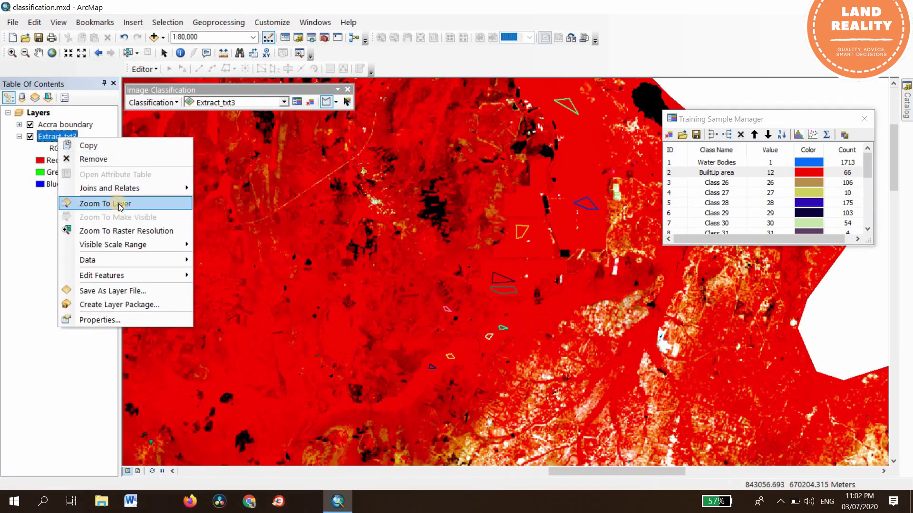
click(119, 204)
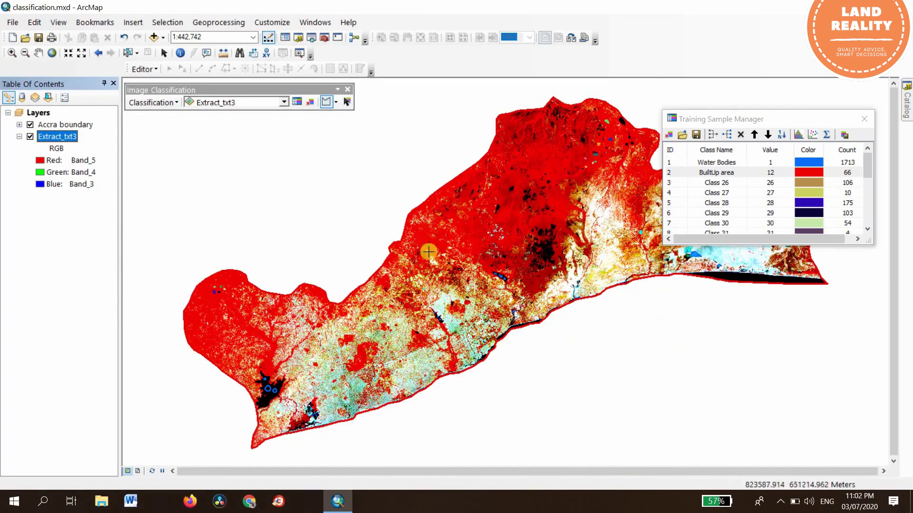
scroll(424, 311, up, 3)
scroll(405, 122, up, 3)
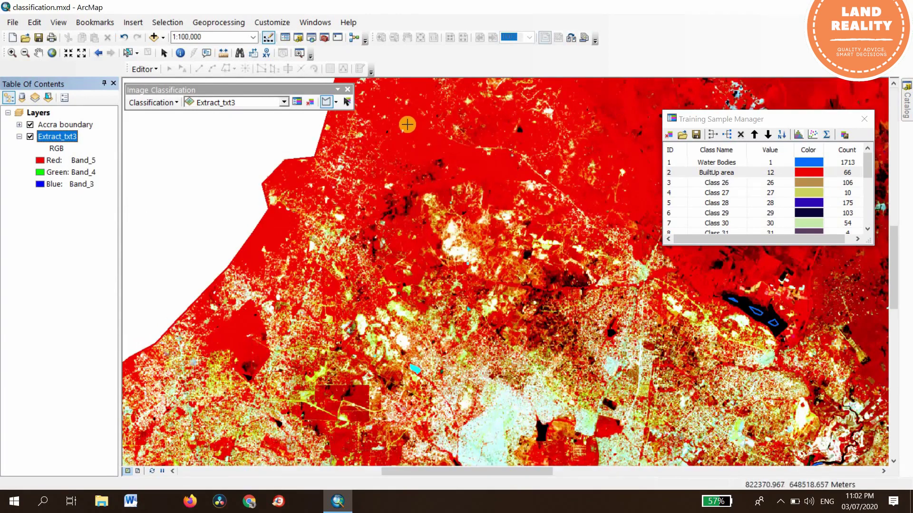
scroll(409, 114, up, 3)
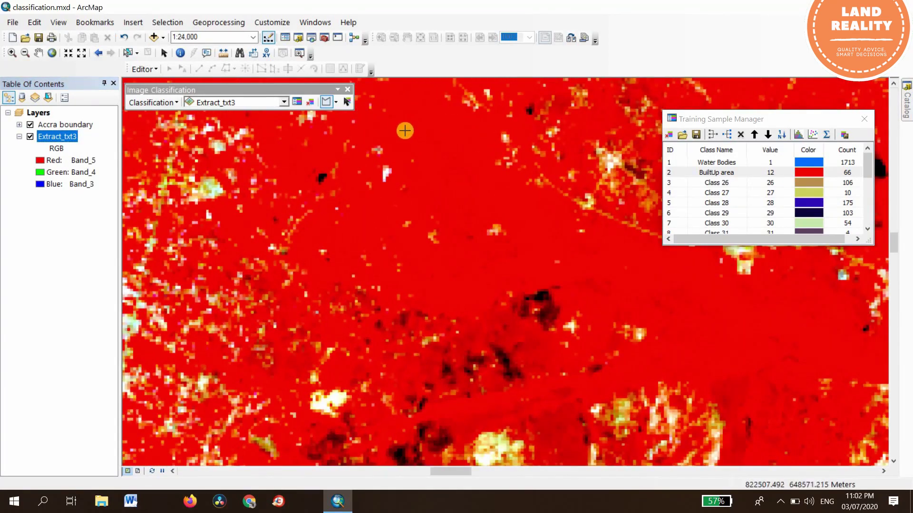
double_click(395, 125)
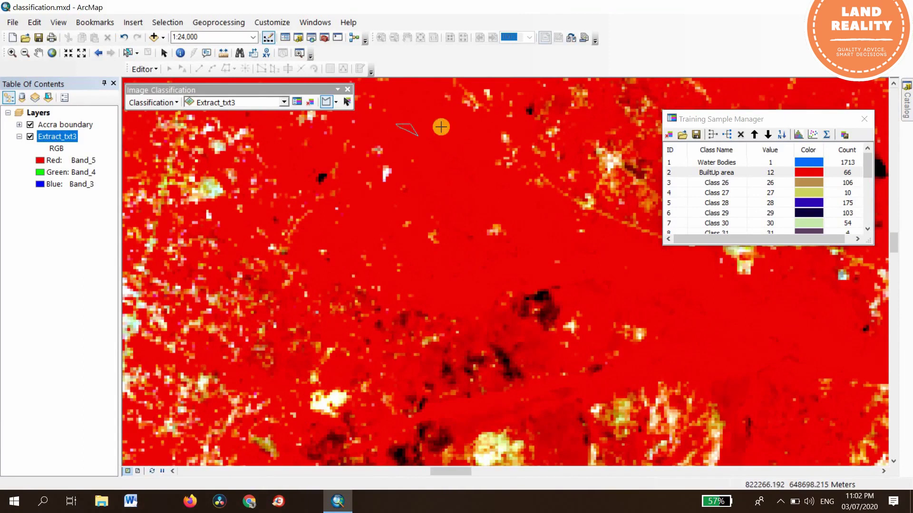
- Draw a small four-sided polygon training sample east of the thin central one and a flat, pointed one to its southeast
click(453, 126)
click(445, 136)
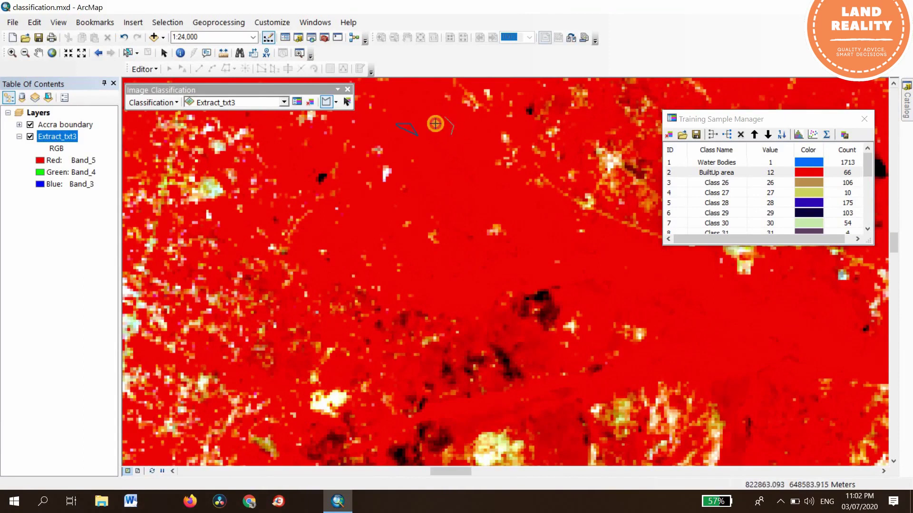
double_click(434, 114)
click(516, 197)
click(526, 206)
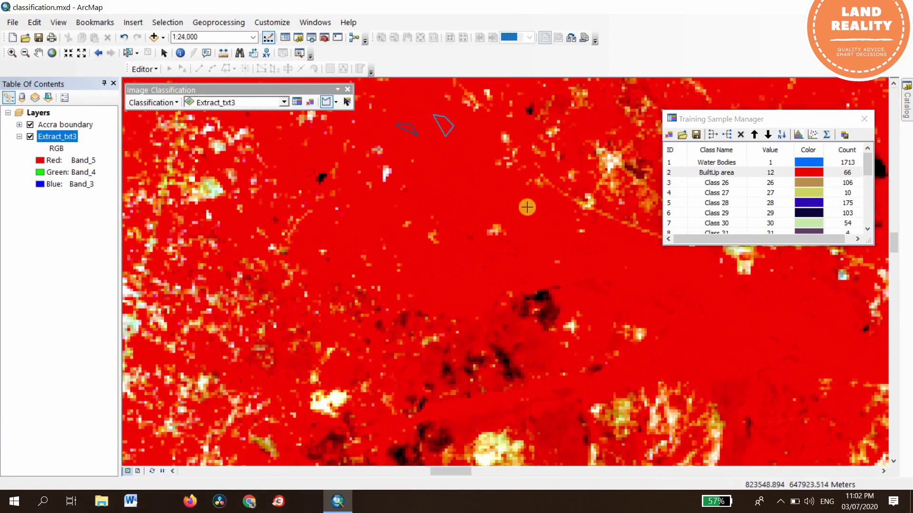
double_click(492, 198)
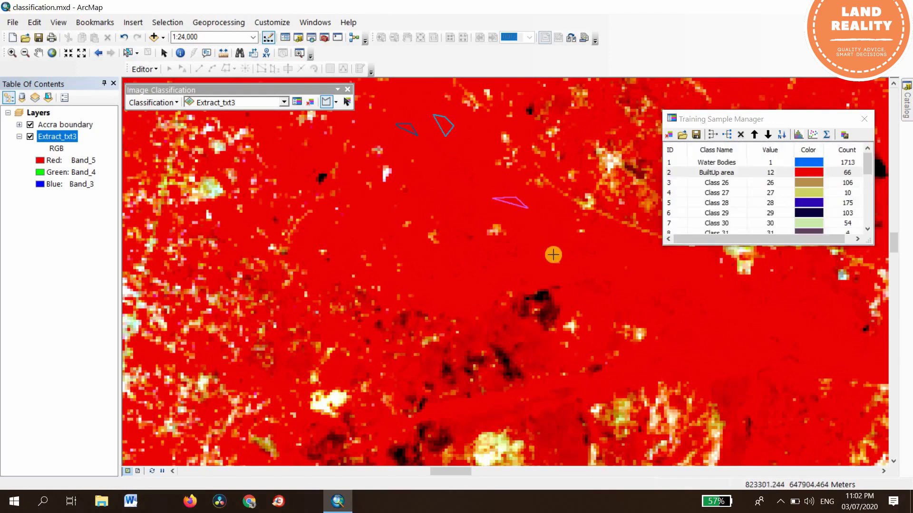
- Draw two four-sided polygon training samples side by side over the uniform red area southeast of the flat, pointed polygon
click(627, 277)
click(605, 263)
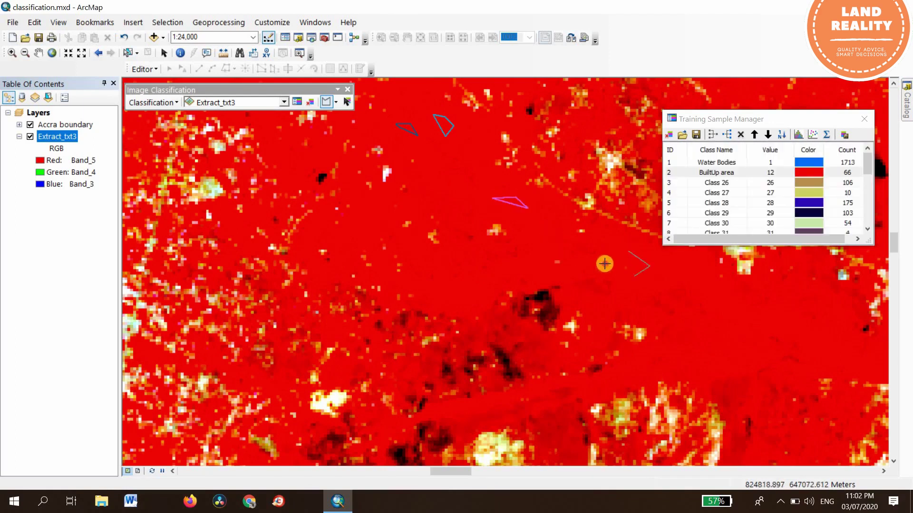
click(628, 251)
double_click(650, 263)
click(715, 283)
click(688, 282)
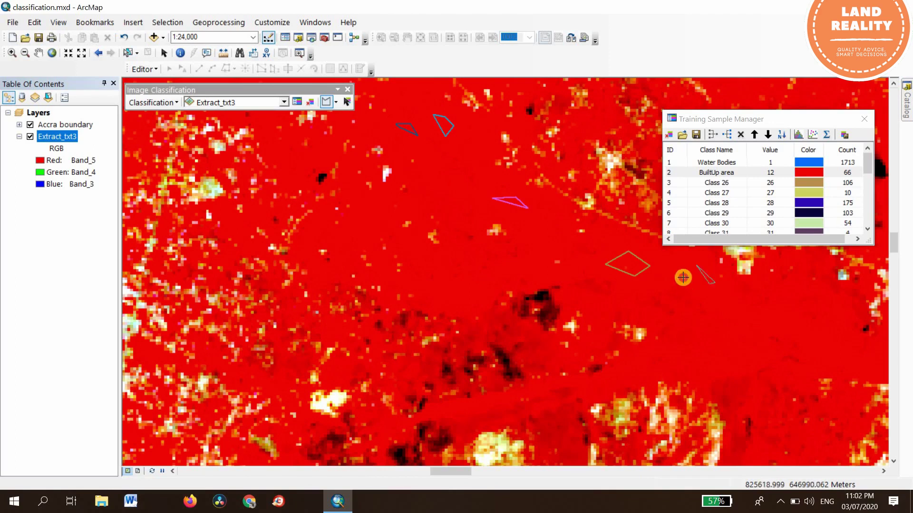
click(665, 265)
double_click(695, 265)
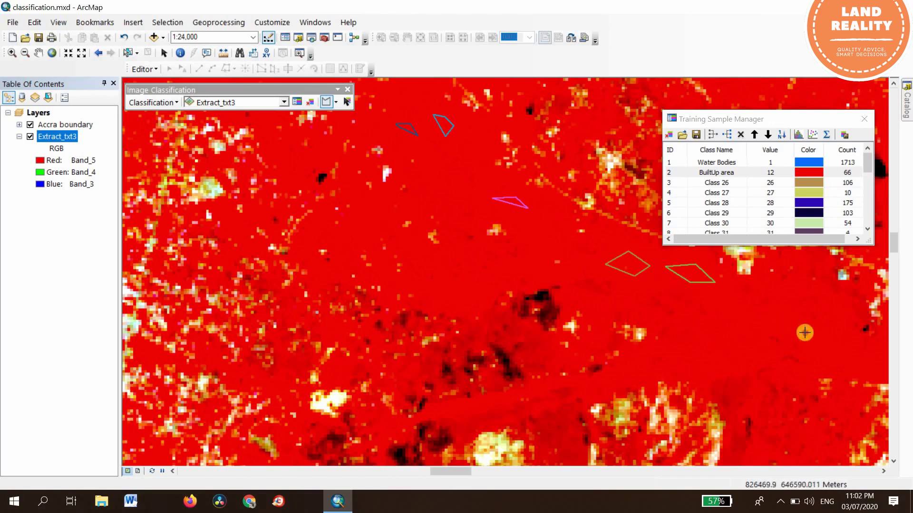
- Draw a thin pointed polygon training sample and a small trapezoid one over the uniform red area southeast of the last two four-sided samples
click(786, 332)
click(770, 316)
double_click(807, 332)
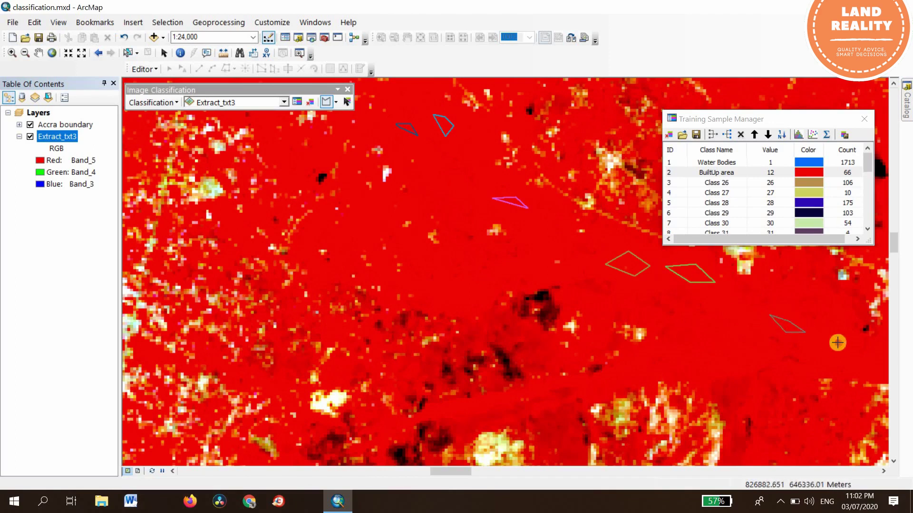
double_click(819, 344)
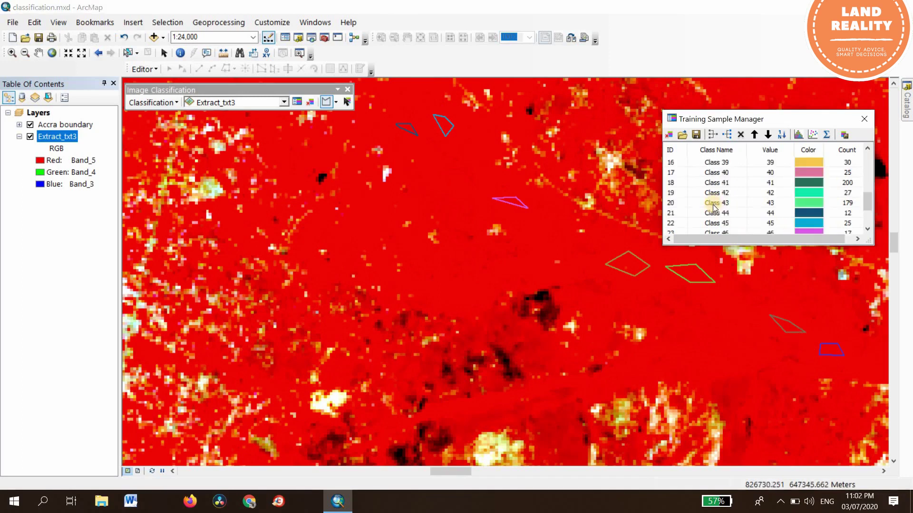
- Merge the training samples Class 26 through Class 50 into a single class, leaving out Water Bodies and BuiltUp area
scroll(712, 204, up, 10)
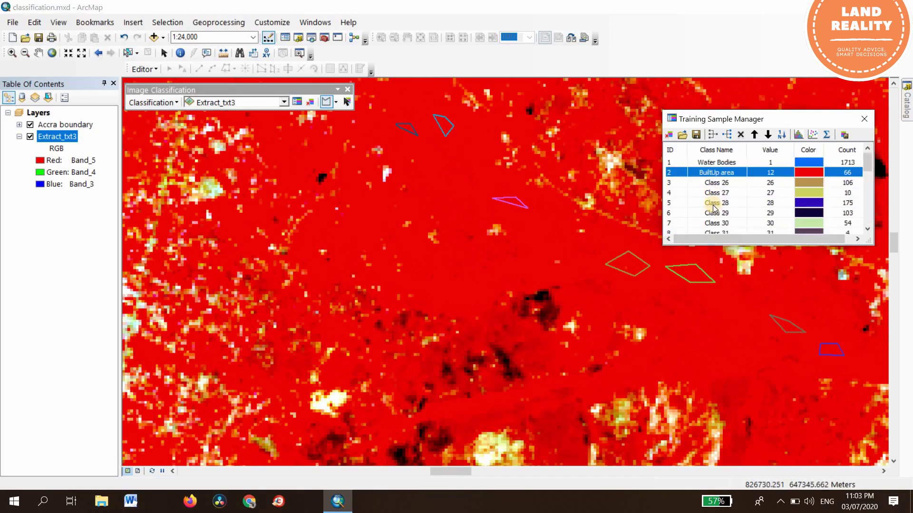
scroll(715, 207, down, 2)
scroll(715, 208, down, 5)
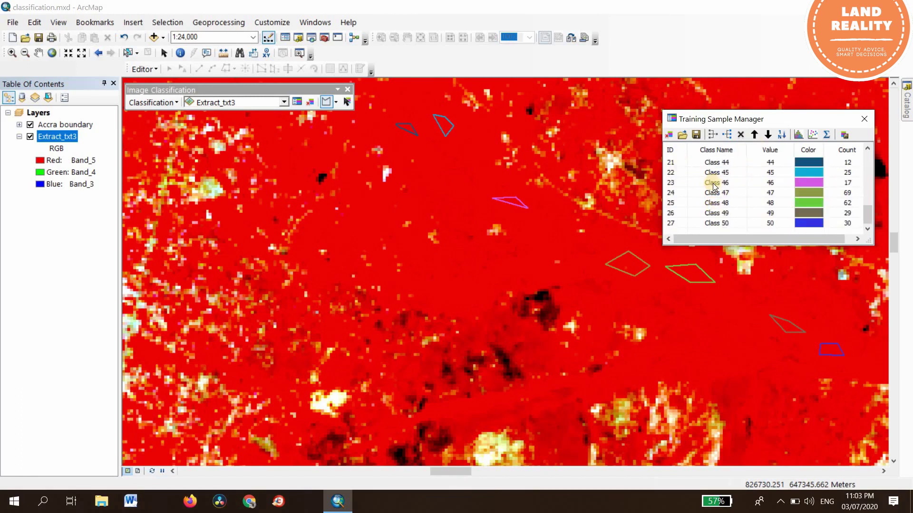
scroll(713, 187, up, 6)
scroll(714, 187, up, 1)
click(714, 183)
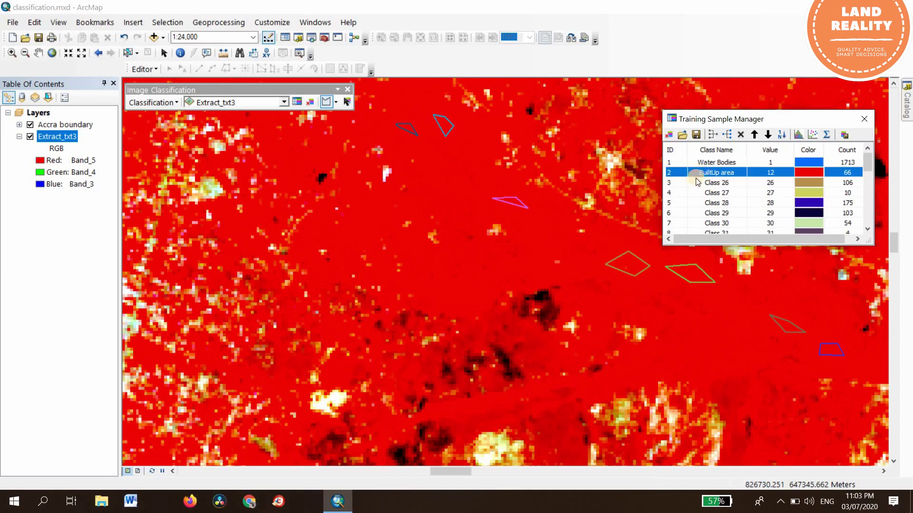
click(667, 182)
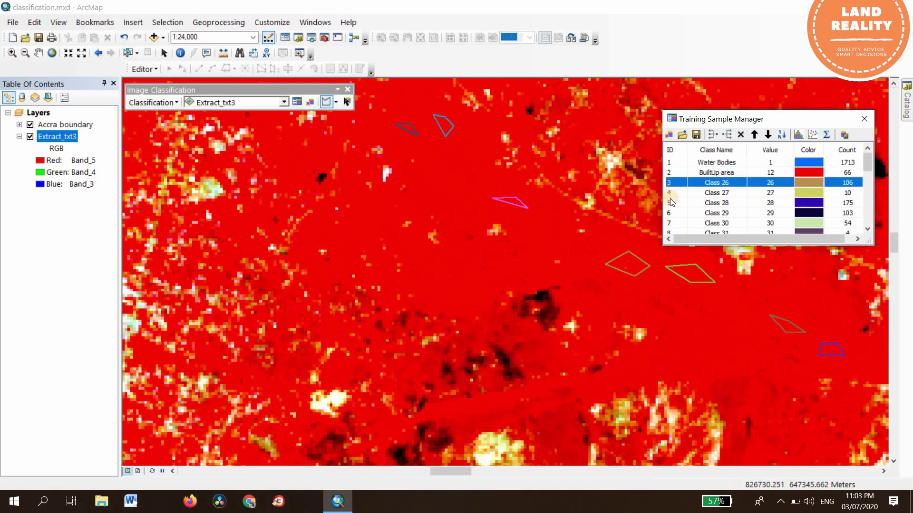
shift+click(670, 203)
shift+click(669, 214)
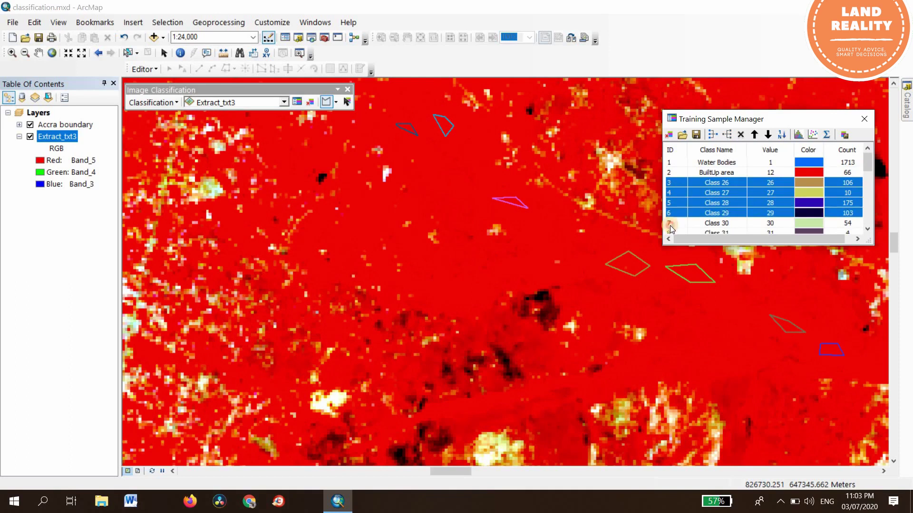
shift+click(670, 224)
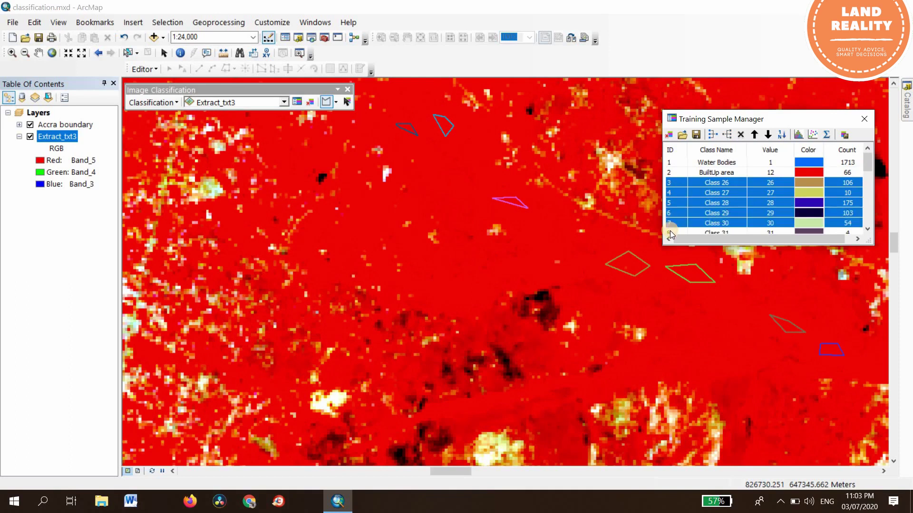
click(867, 230)
click(867, 230)
click(867, 230)
click(866, 230)
click(866, 230)
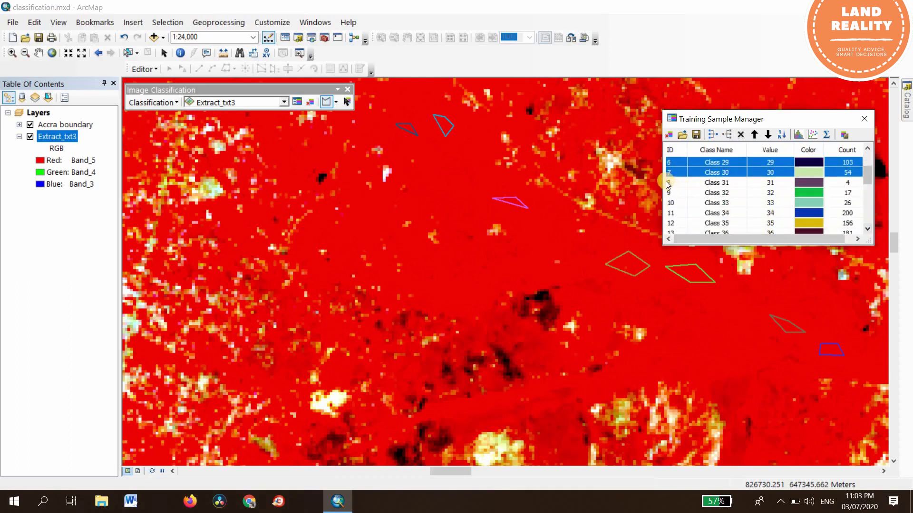
shift+click(668, 184)
shift+click(668, 194)
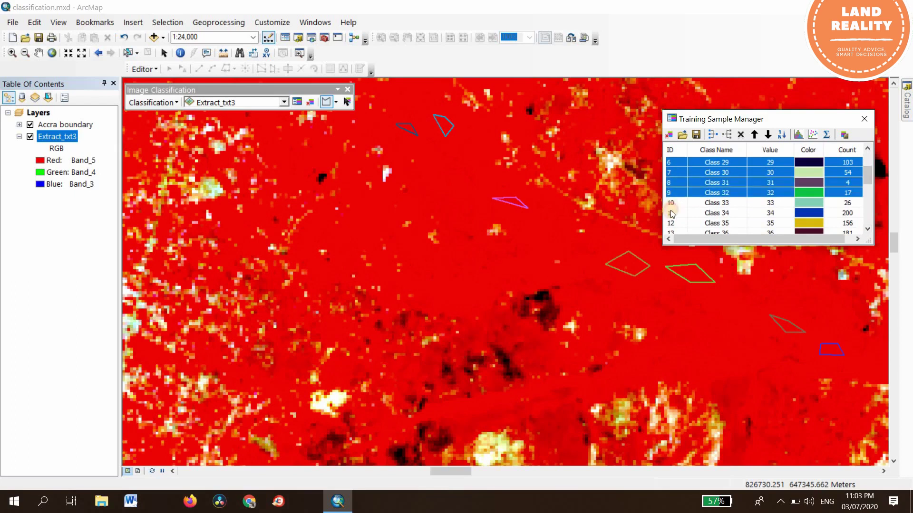
shift+click(670, 204)
shift+click(671, 213)
shift+click(670, 224)
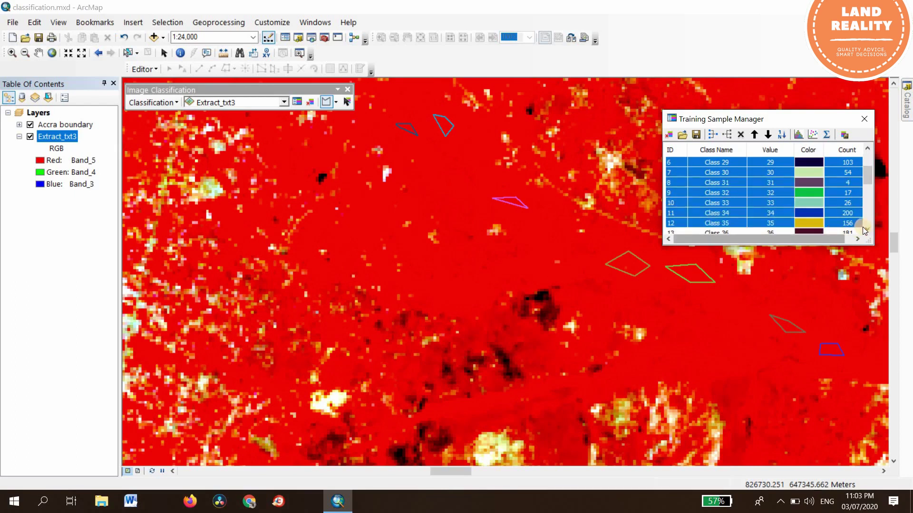
scroll(823, 223, down, 4)
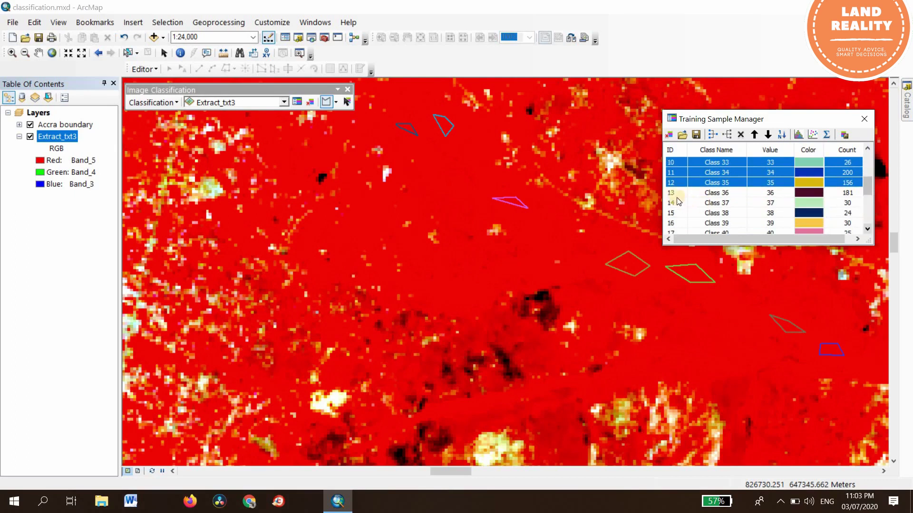
shift+click(670, 193)
shift+click(671, 203)
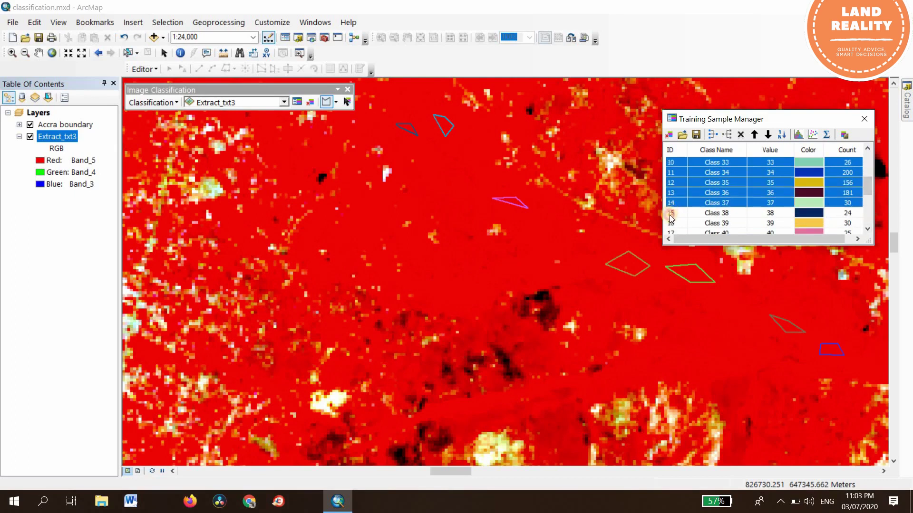
shift+click(671, 214)
shift+click(670, 223)
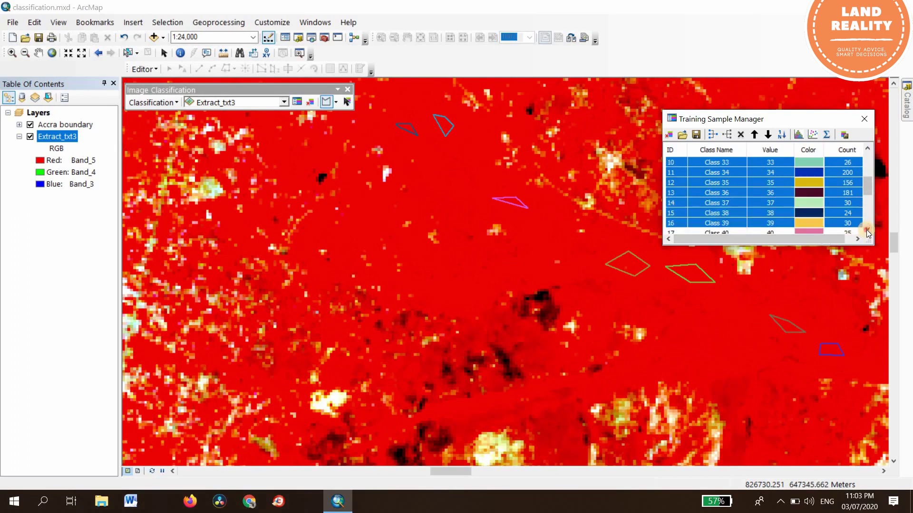
scroll(863, 228, down, 4)
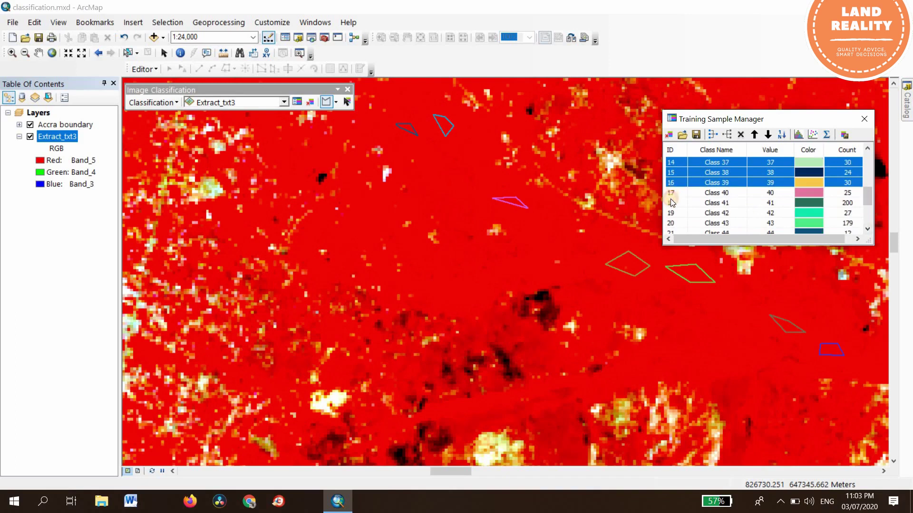
shift+click(671, 193)
shift+click(671, 204)
shift+click(670, 214)
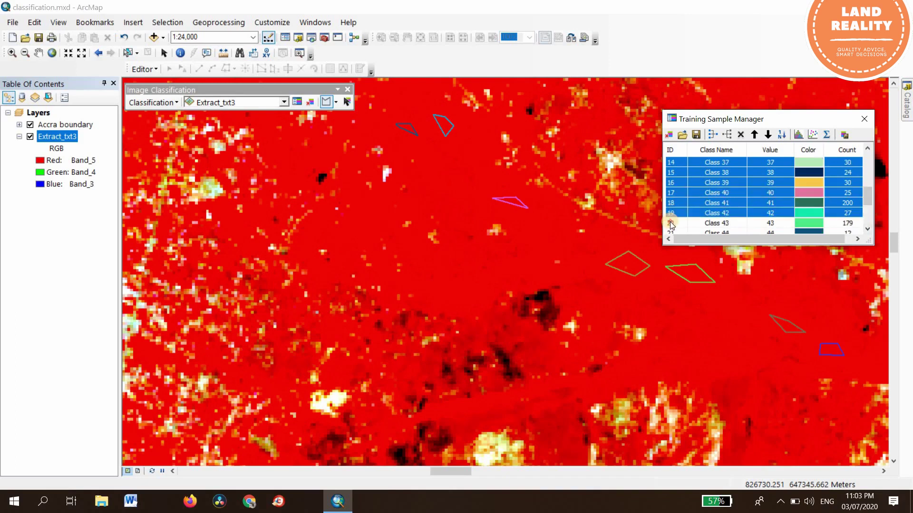
shift+click(671, 223)
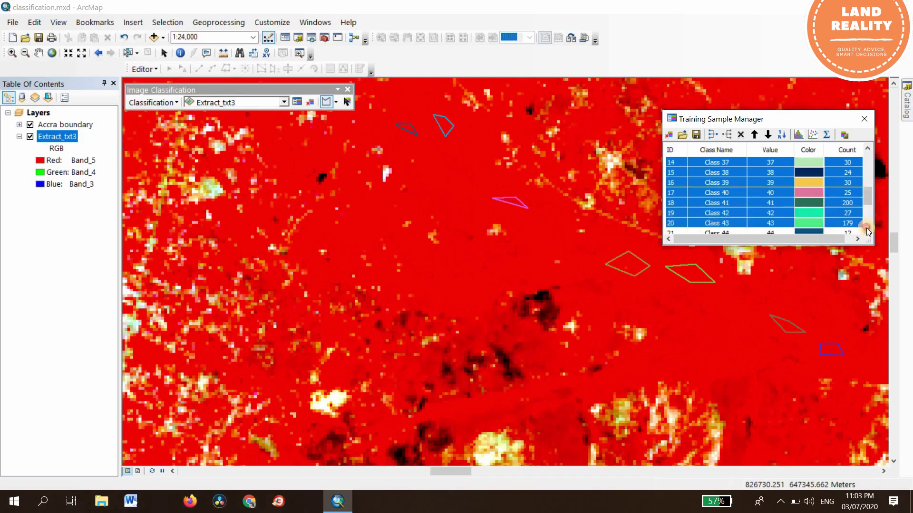
scroll(866, 232, down, 3)
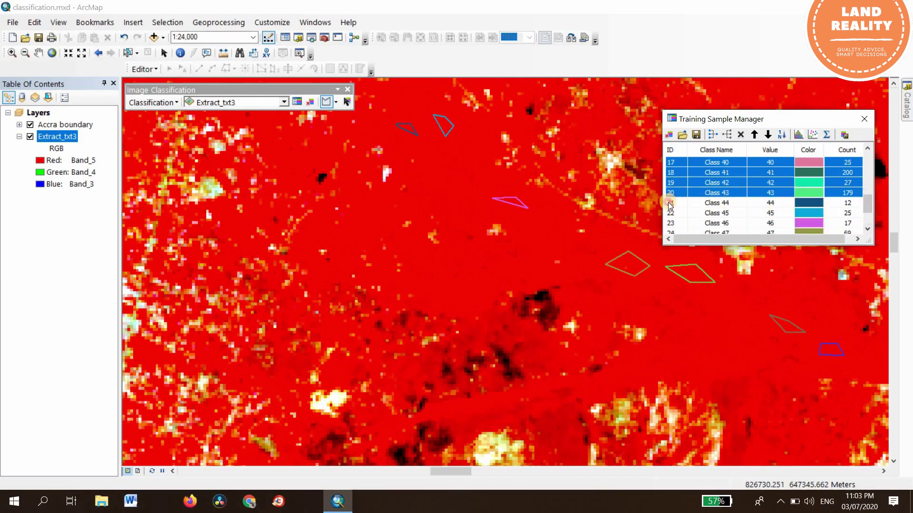
shift+click(670, 204)
shift+click(671, 214)
shift+click(671, 223)
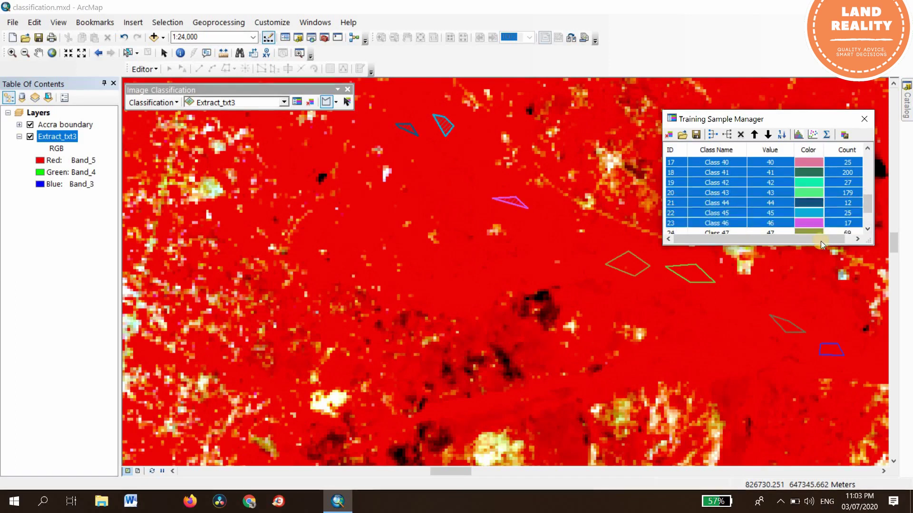
click(868, 230)
click(868, 230)
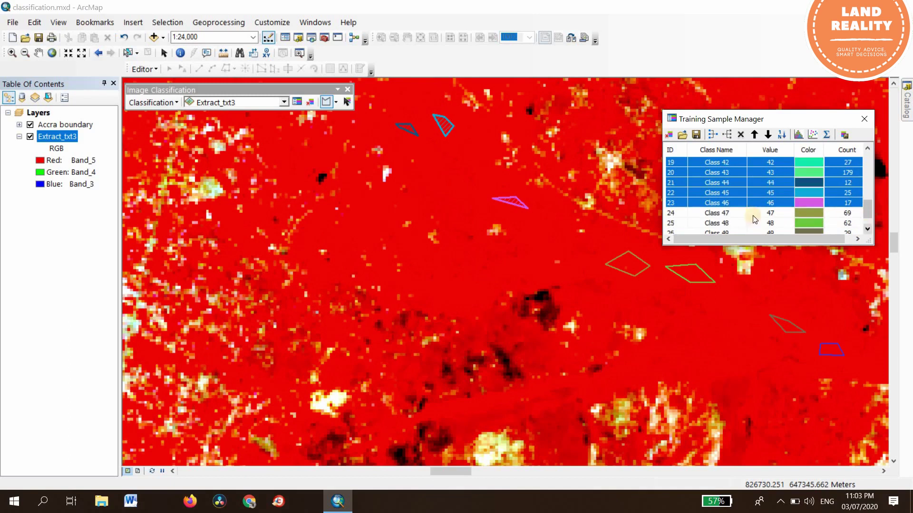
scroll(750, 216, down, 1)
shift+click(670, 204)
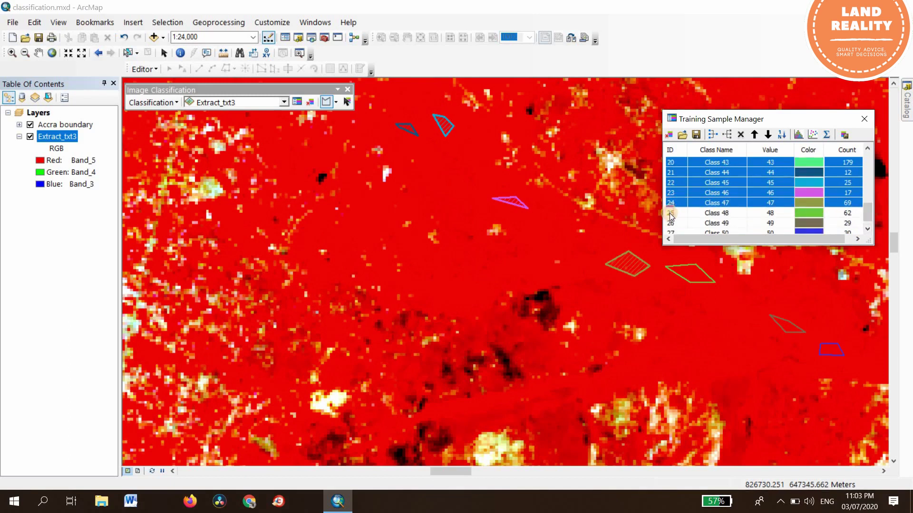
shift+click(670, 213)
shift+click(670, 223)
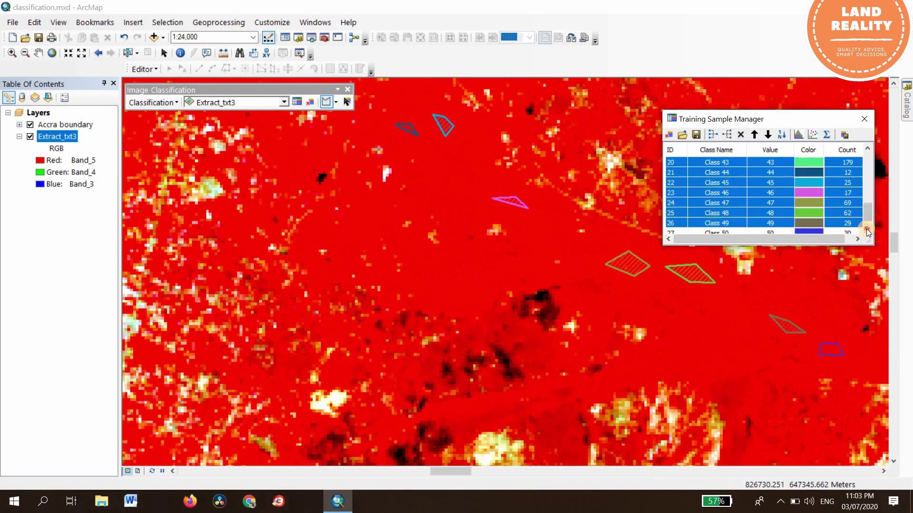
click(868, 232)
shift+click(671, 223)
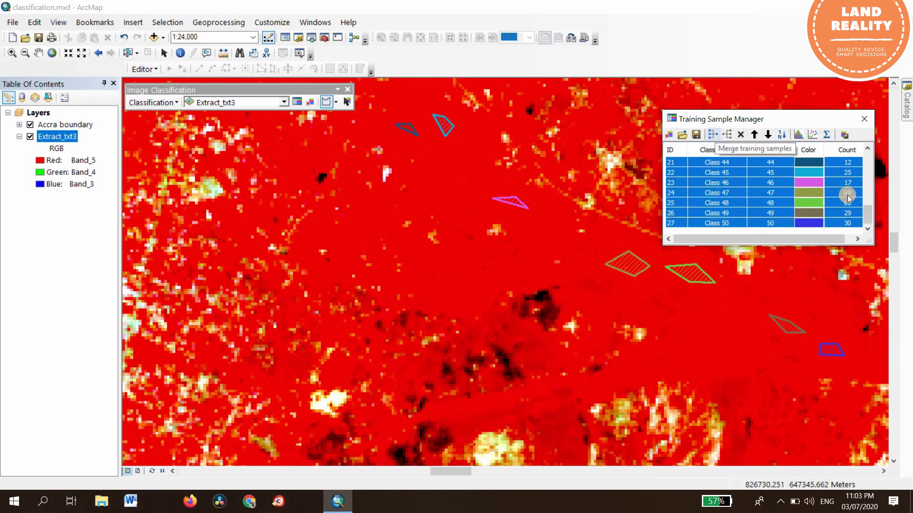
click(712, 136)
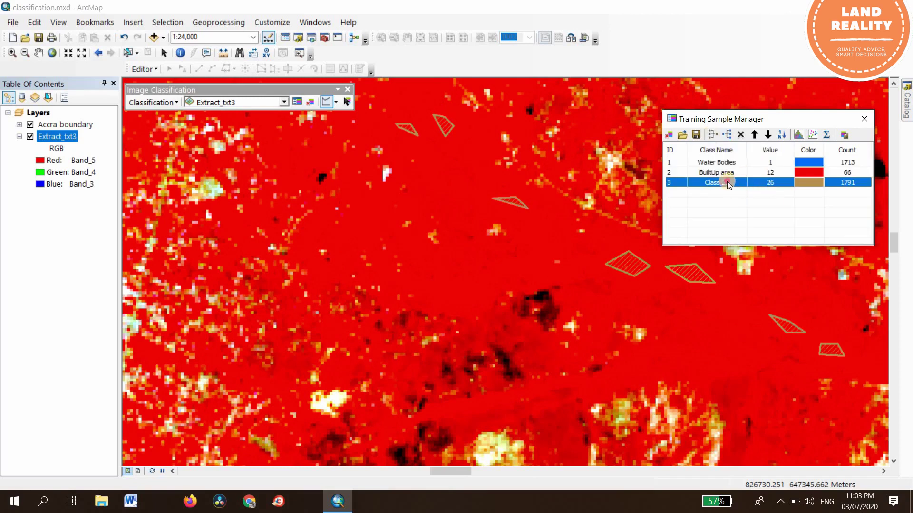
- Rename the merged class Vegetation and set its color to dark green
click(726, 181)
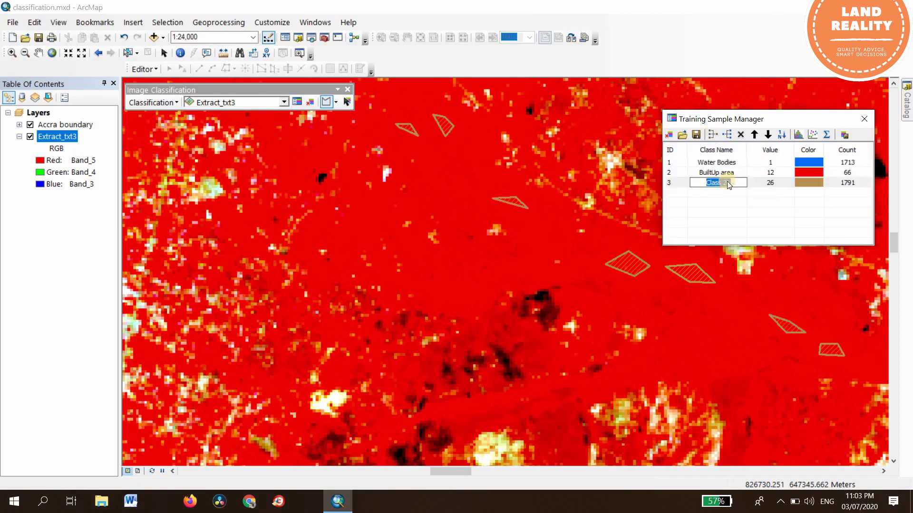
text(Vegetation)
click(820, 180)
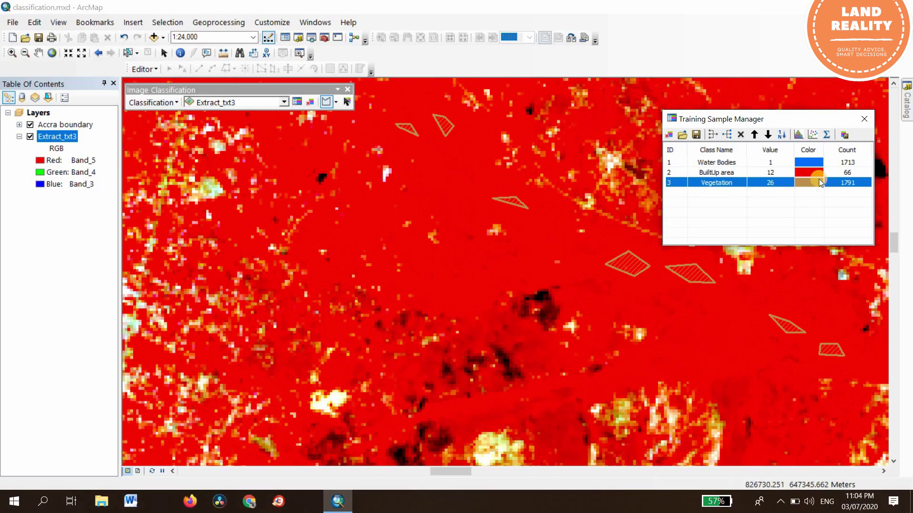
double_click(819, 179)
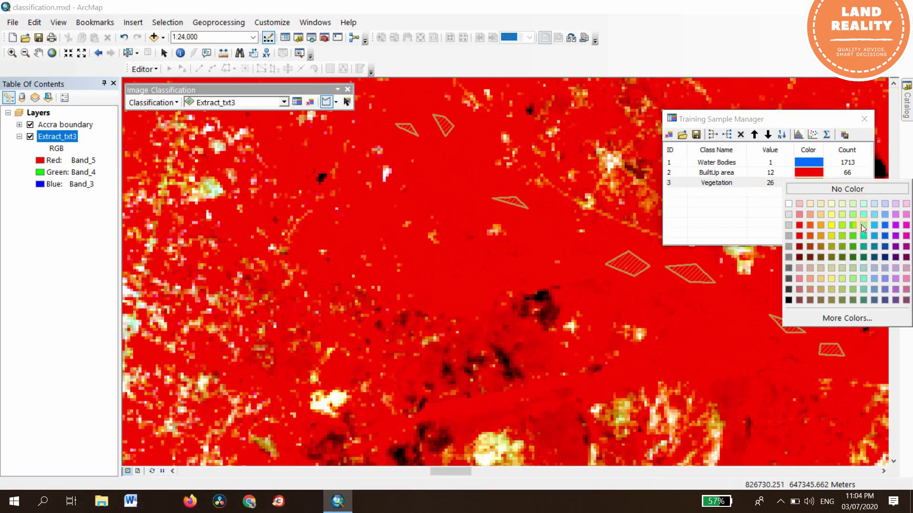
click(853, 256)
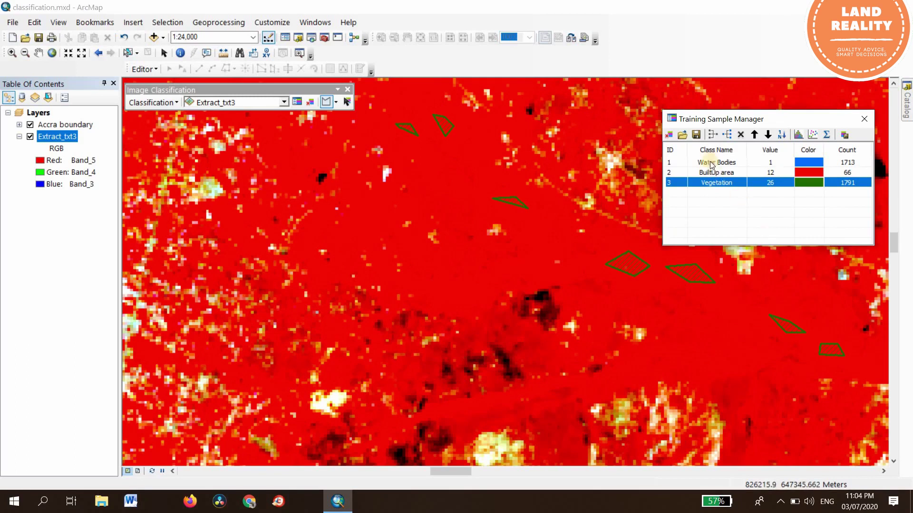
- Save the training samples as a shapefile named Extract_txt3 in the TryDemo folder
click(697, 137)
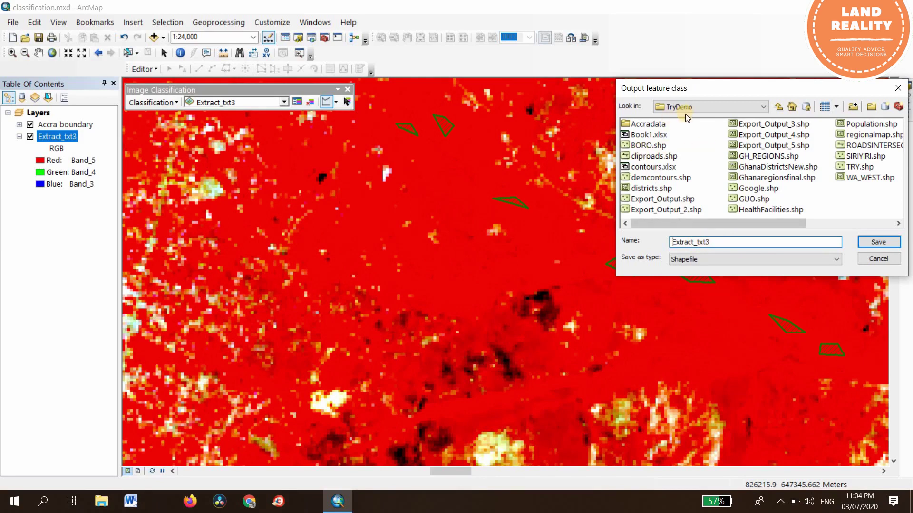
click(878, 242)
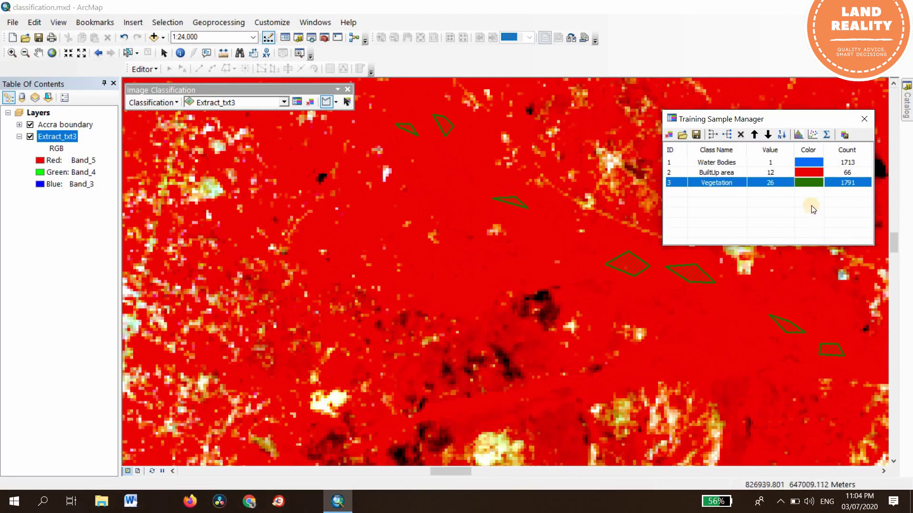
- Save the signature file of the training samples as Try on the Desktop
click(846, 135)
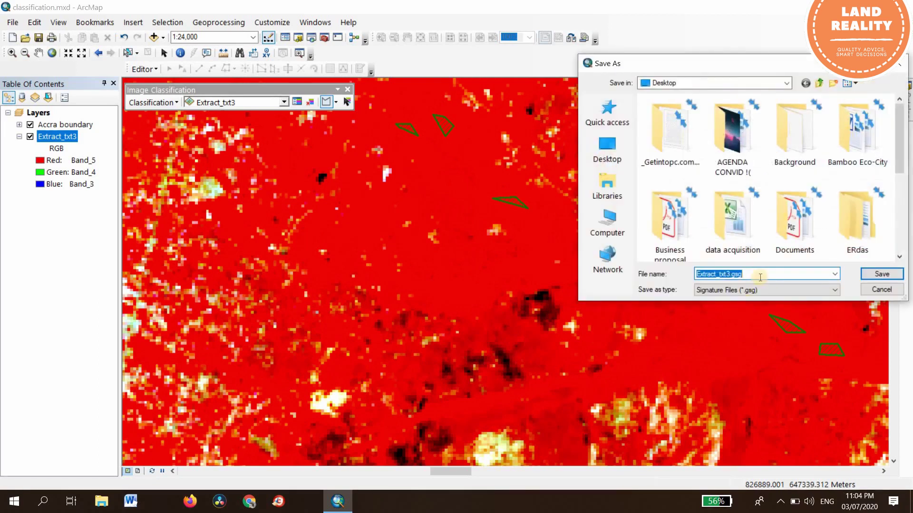
key(BackSpace)
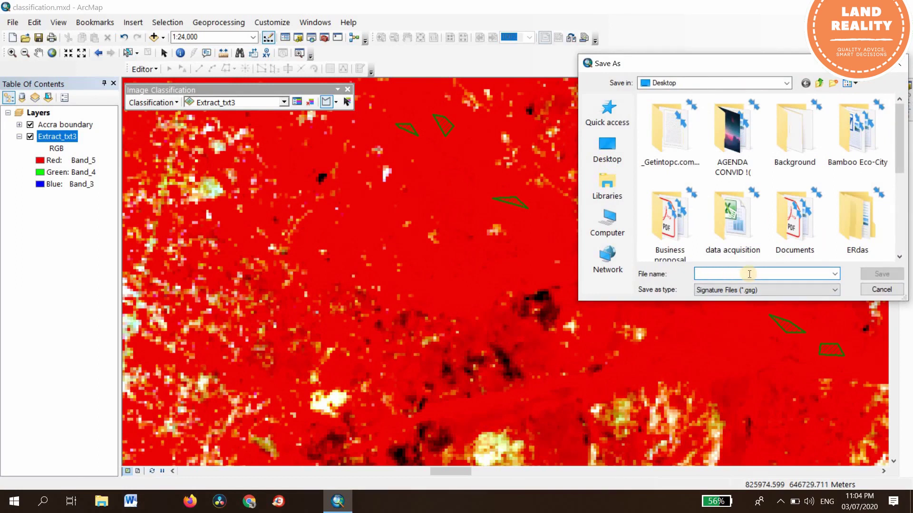
text(A)
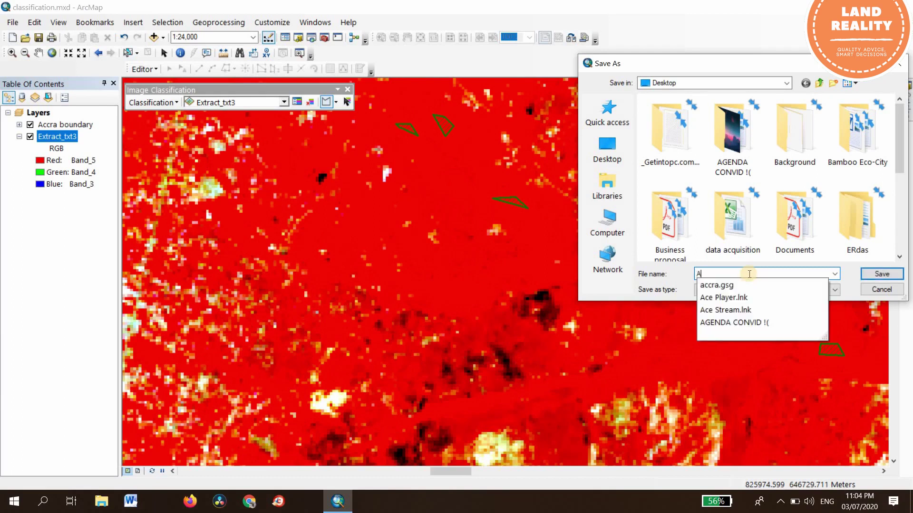
key(BackSpace)
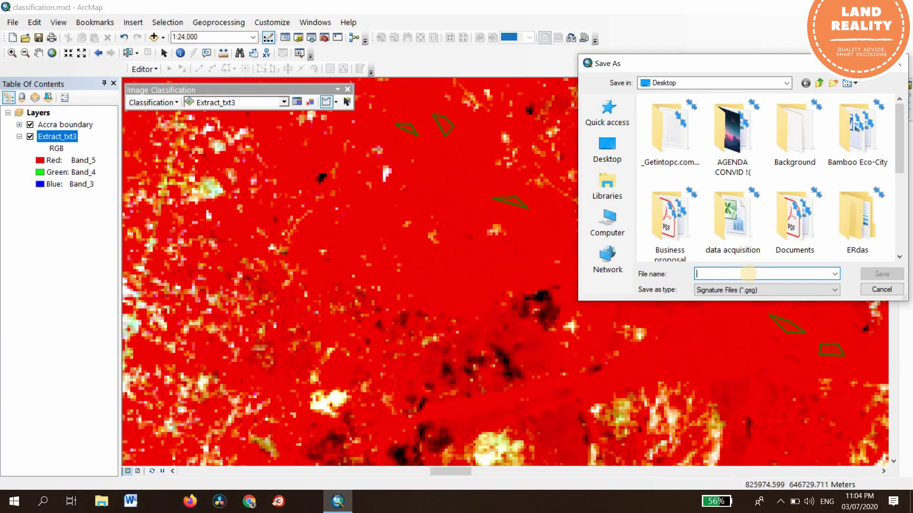
text(Try)
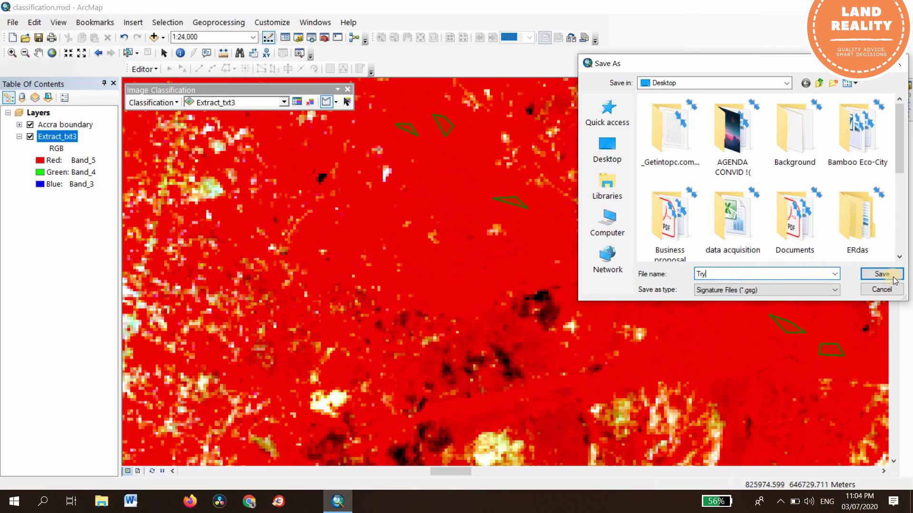
click(611, 152)
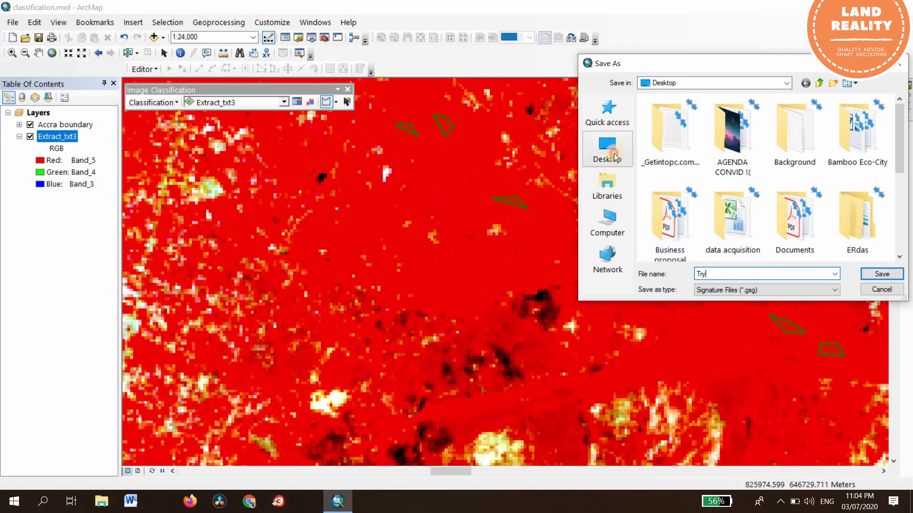
click(881, 275)
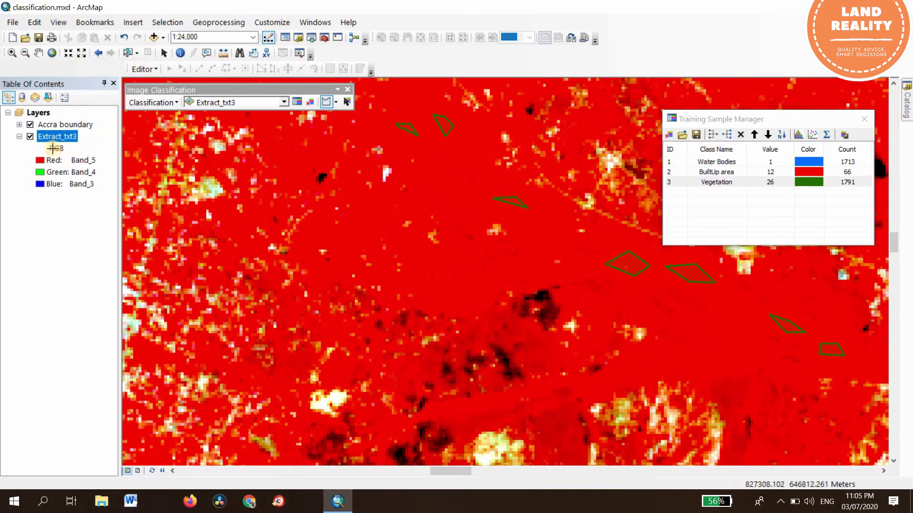
- Examine how the training samples spread across the whole Accra boundary with the Extract_txt3 image hidden, and turn the image back on
click(51, 141)
click(52, 139)
right_click(51, 139)
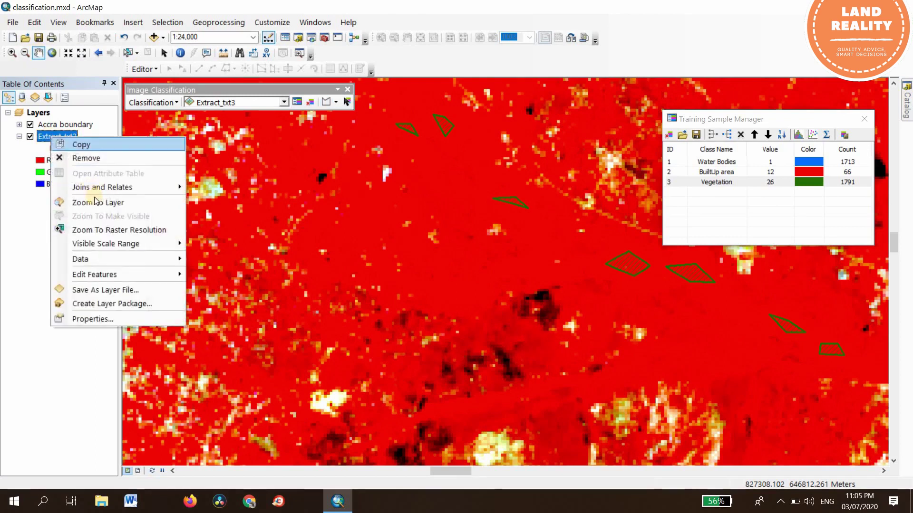
click(88, 202)
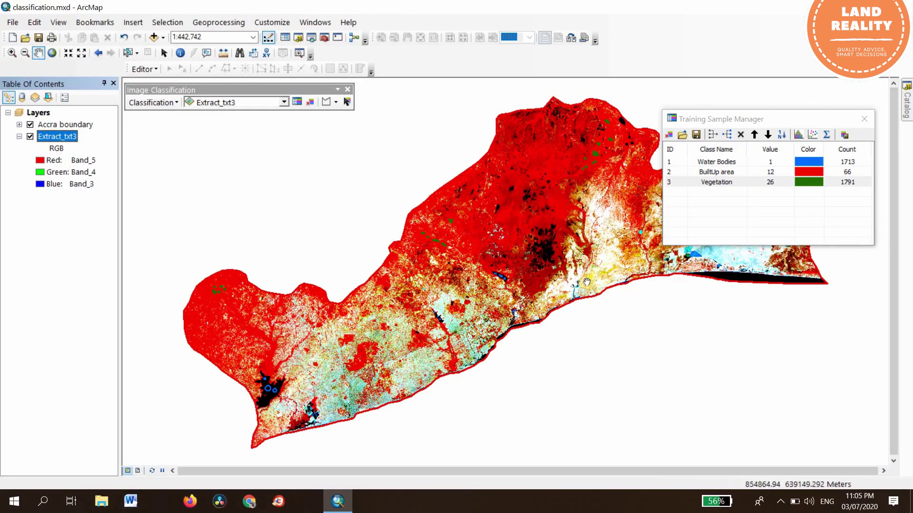
click(67, 138)
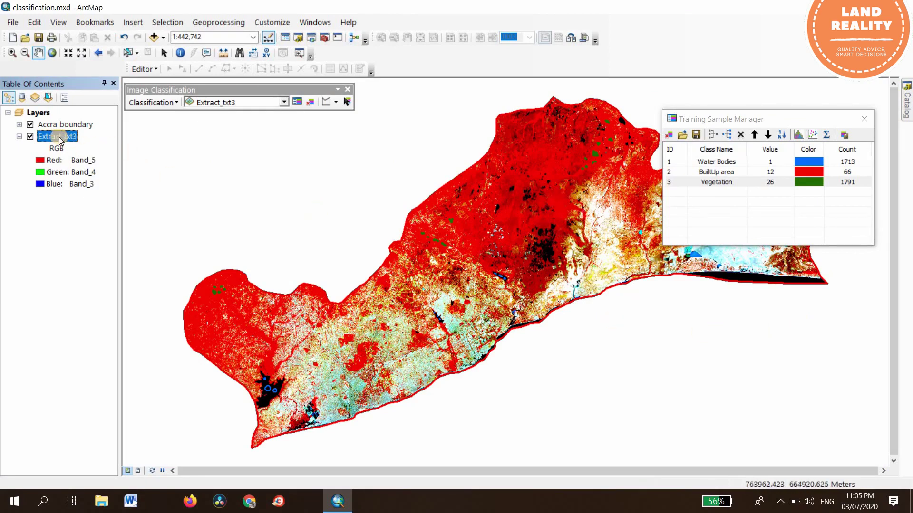
click(30, 137)
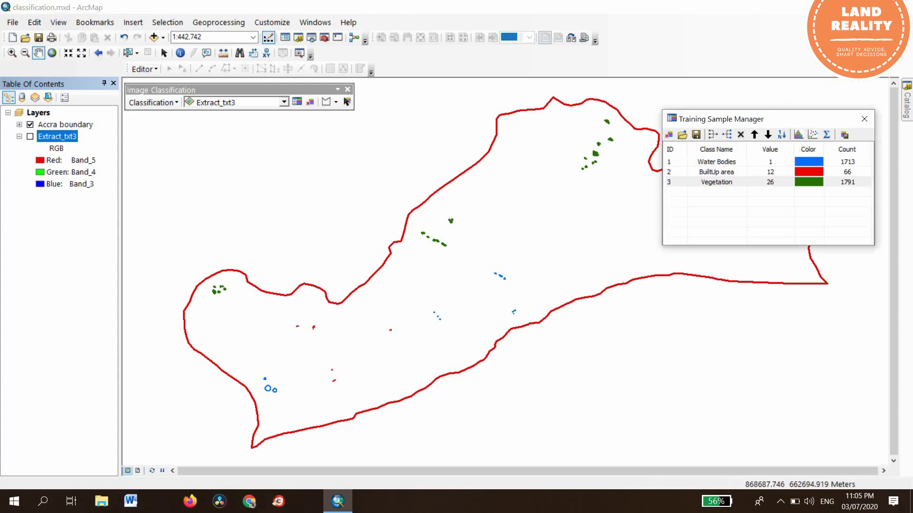
drag(805, 120, 865, 78)
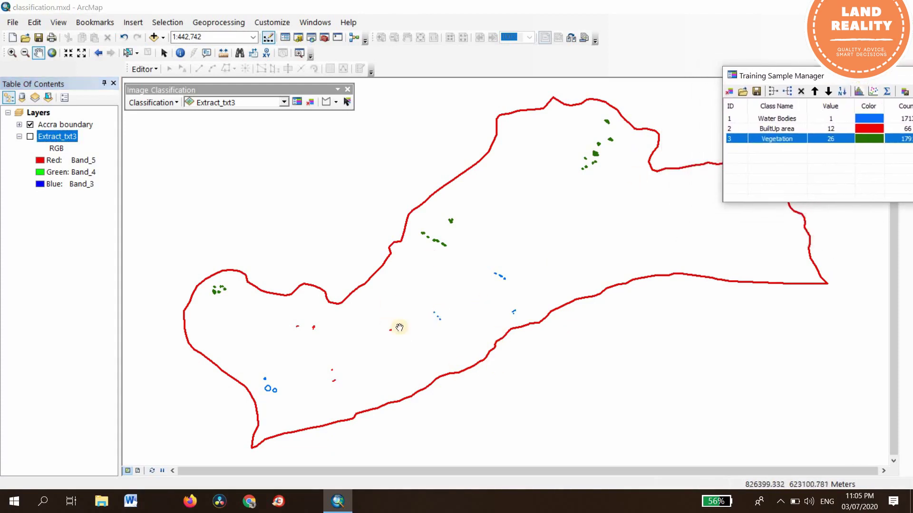
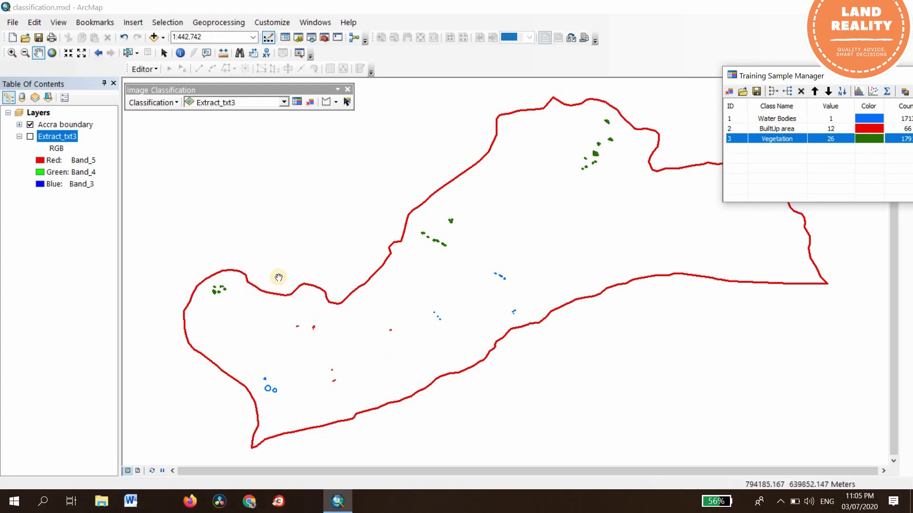
click(29, 135)
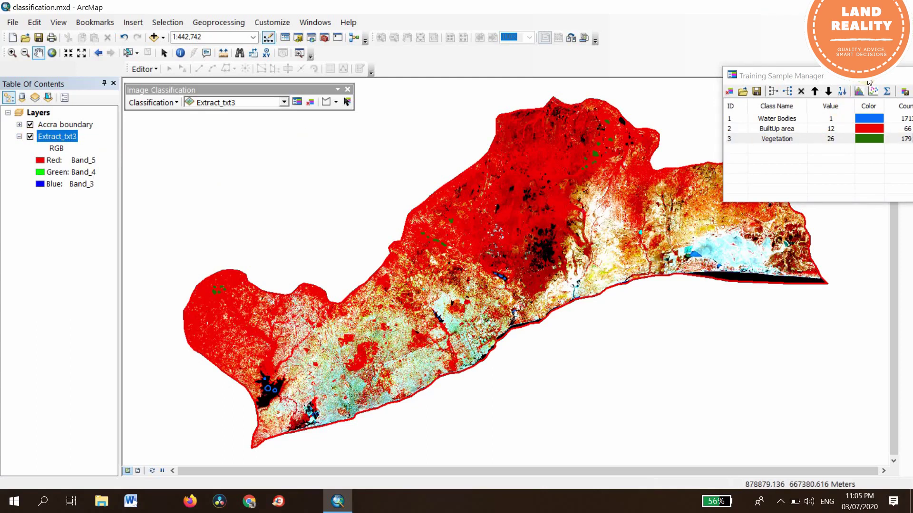
drag(843, 81, 818, 80)
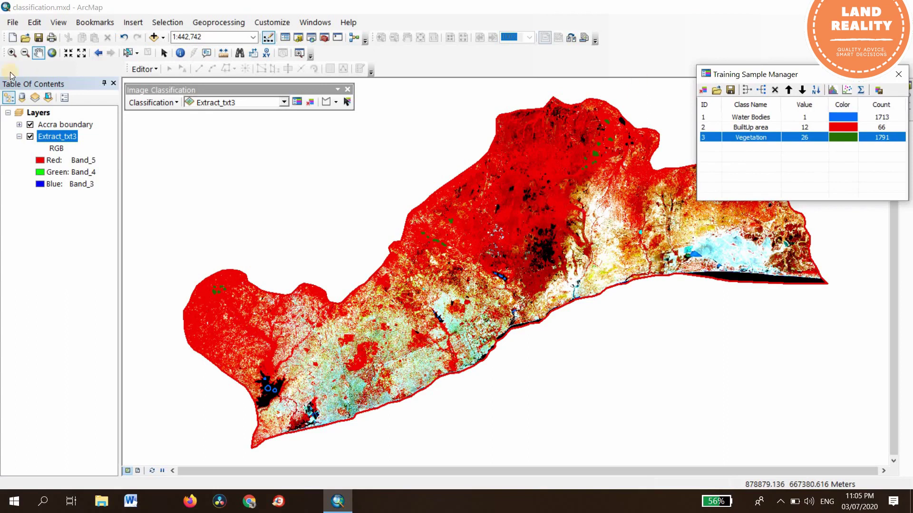
- Set the RGB composite of Extract_txt3 to Band_7 for red, Band_6 for green and Band_2 for blue
right_click(59, 136)
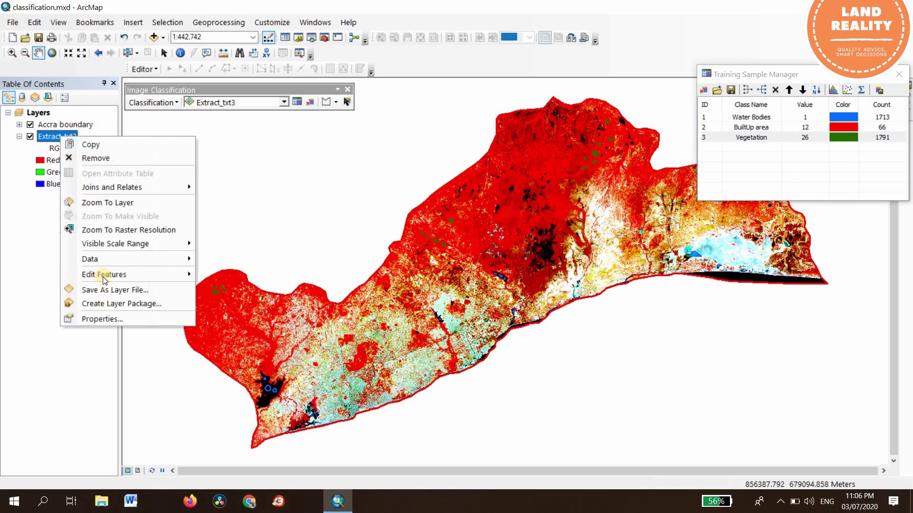
click(100, 319)
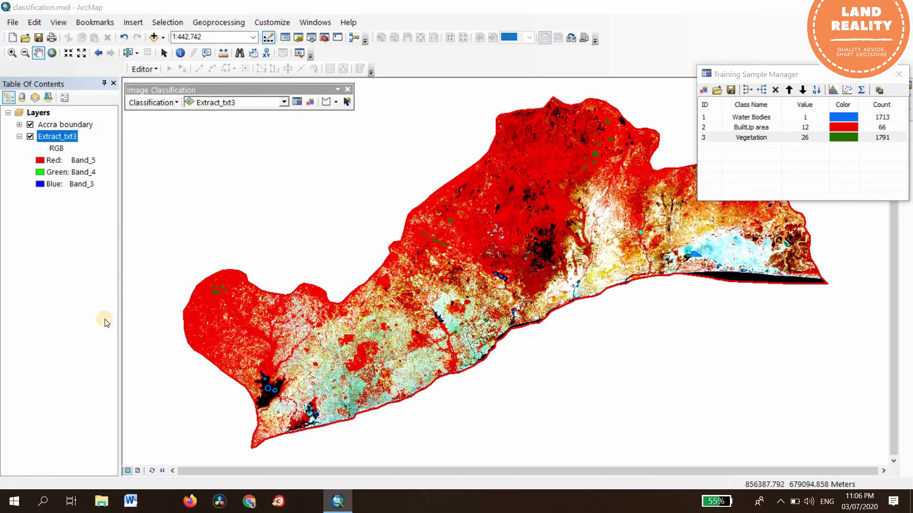
click(578, 191)
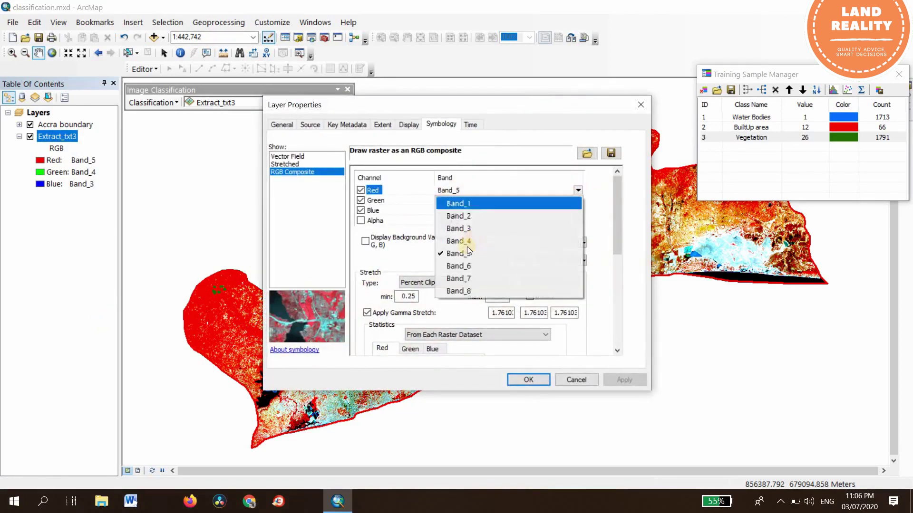
click(481, 279)
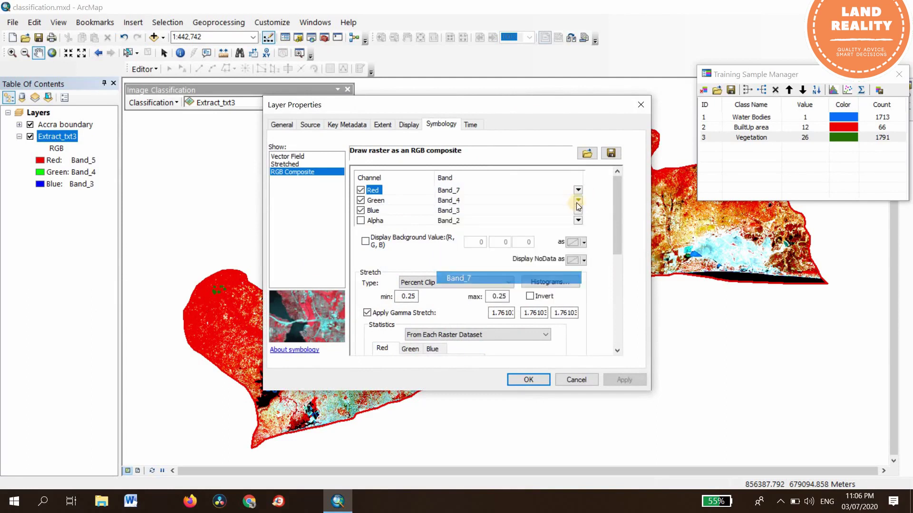
click(579, 200)
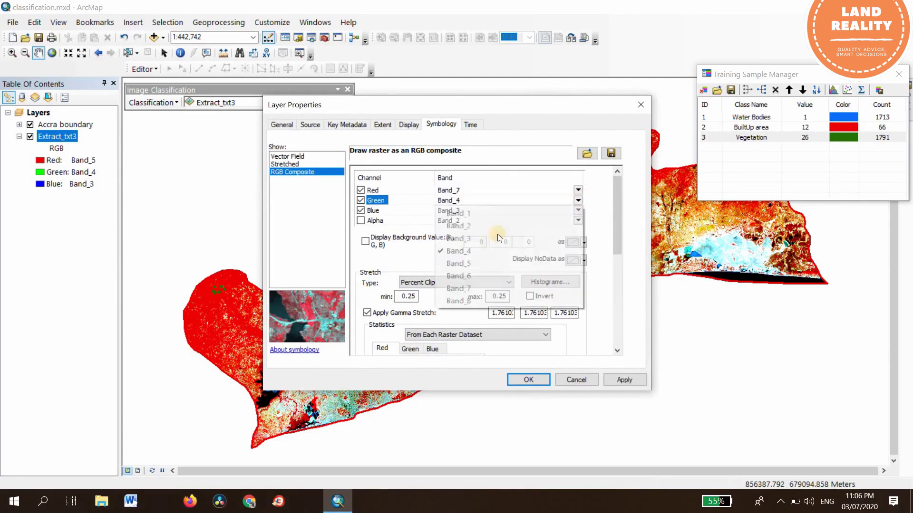
click(470, 277)
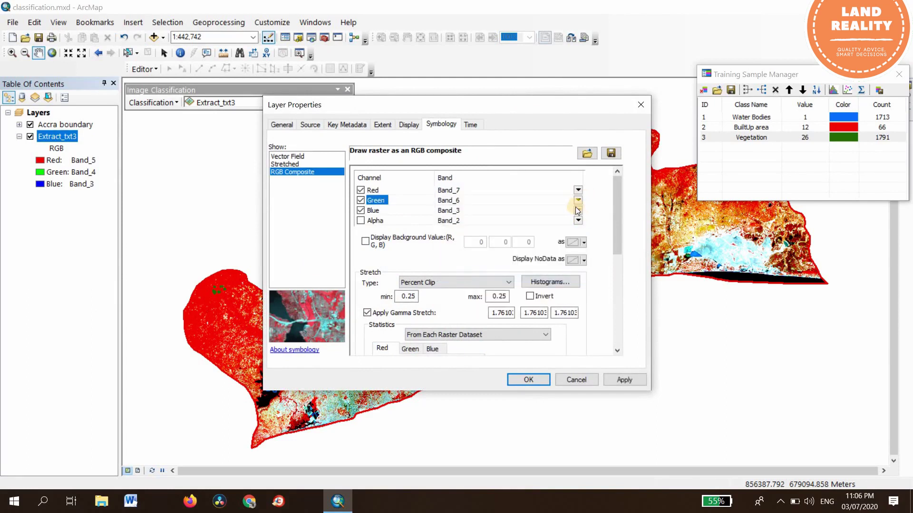
click(578, 210)
click(473, 239)
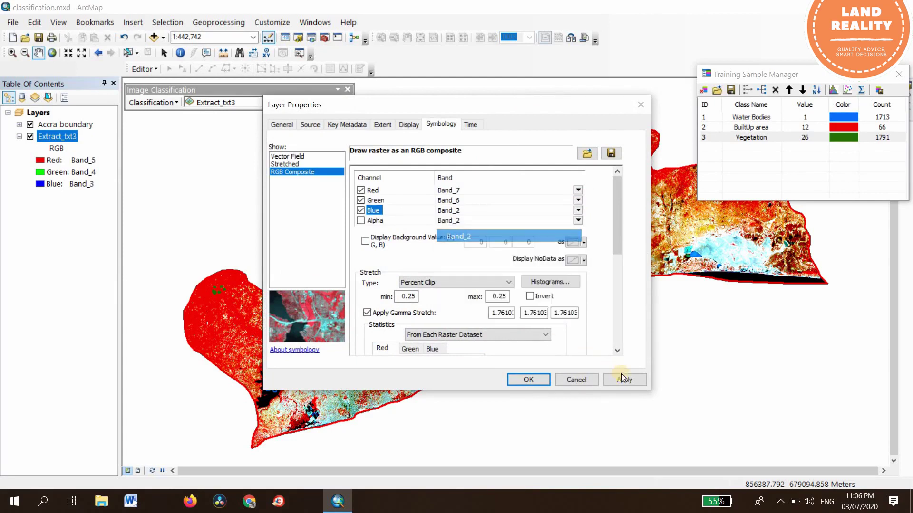
click(624, 380)
click(534, 381)
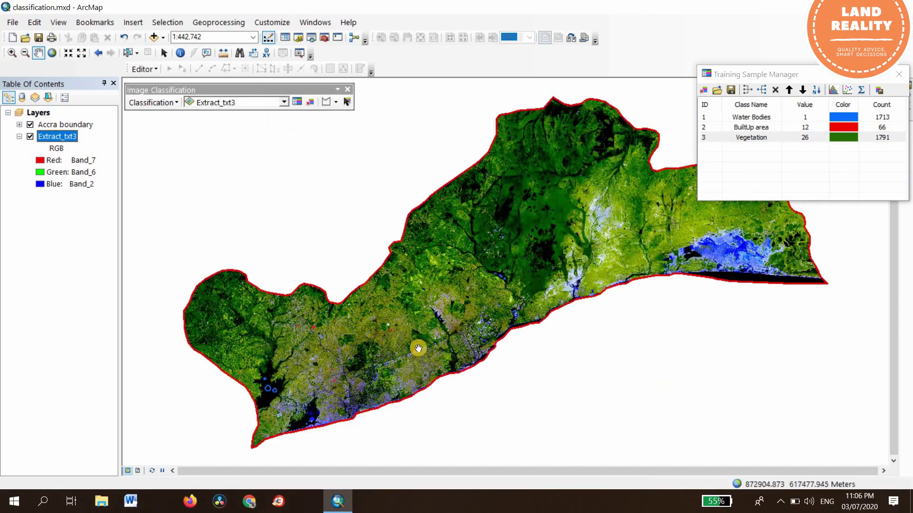
- Examine the built-up areas, lagoons and coastline of Accra up close in the new band combination
scroll(465, 369, up, 3)
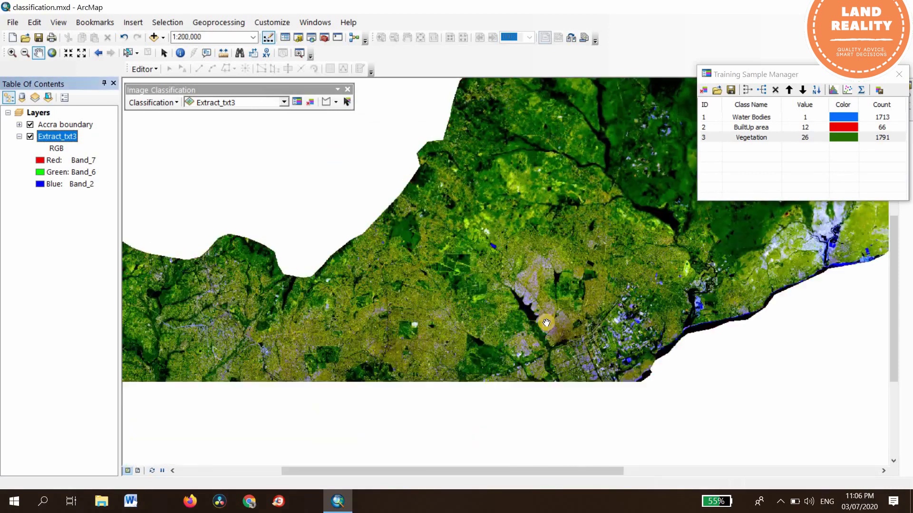
scroll(545, 323, up, 3)
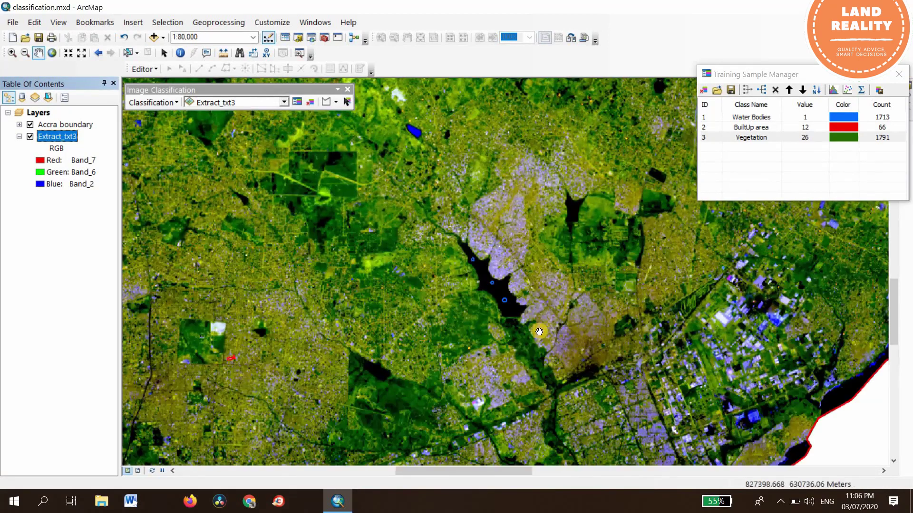
drag(460, 330, 385, 208)
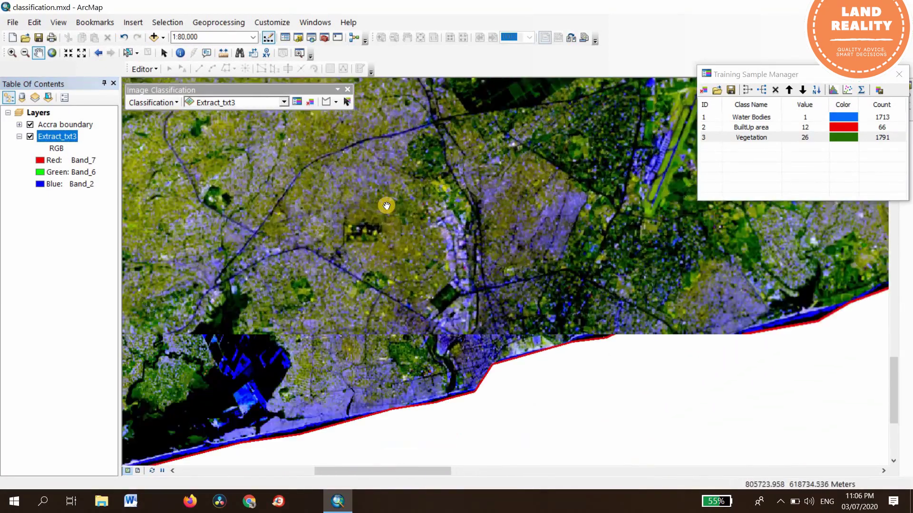
scroll(376, 311, up, 1)
drag(464, 243, 520, 265)
drag(306, 326, 321, 295)
drag(259, 326, 426, 207)
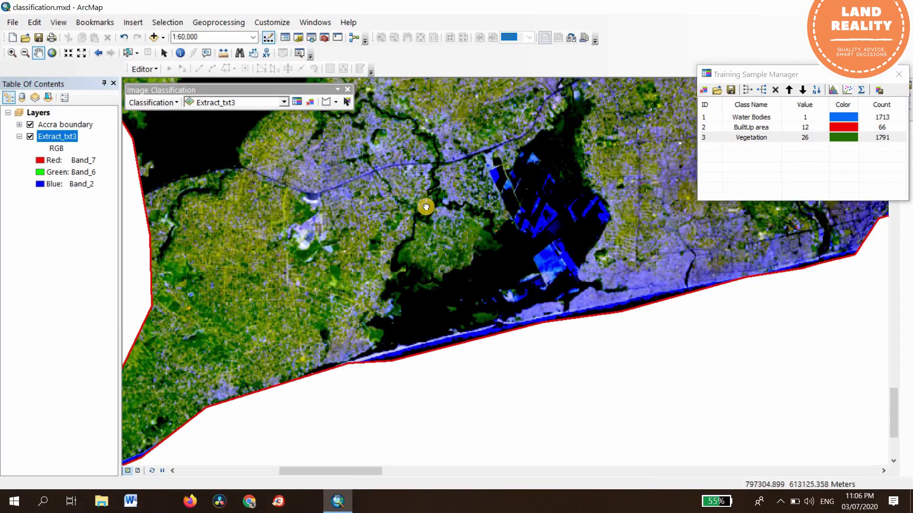
drag(292, 342, 662, 421)
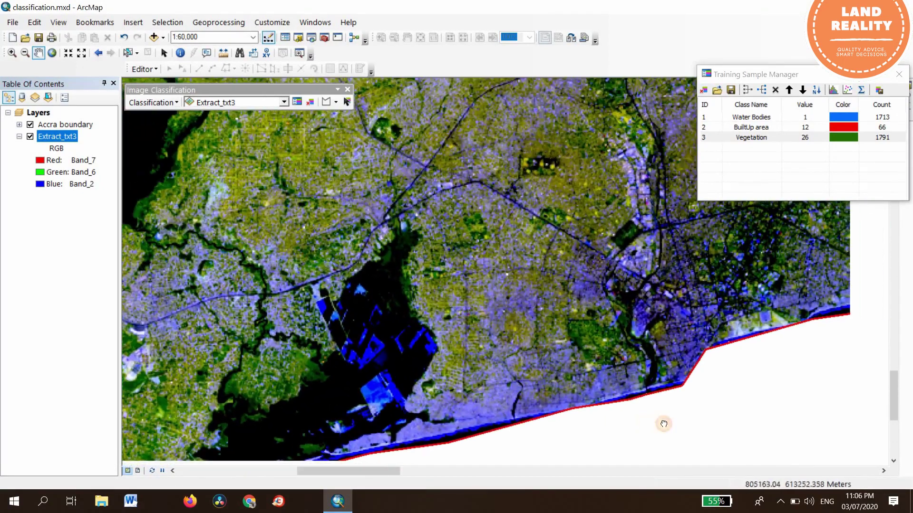
drag(298, 229, 474, 308)
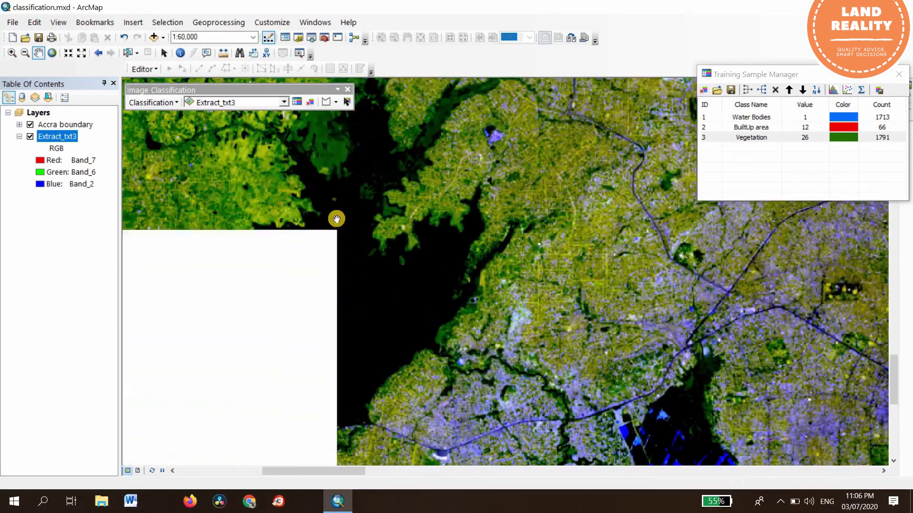
drag(337, 218, 289, 329)
drag(458, 461, 425, 325)
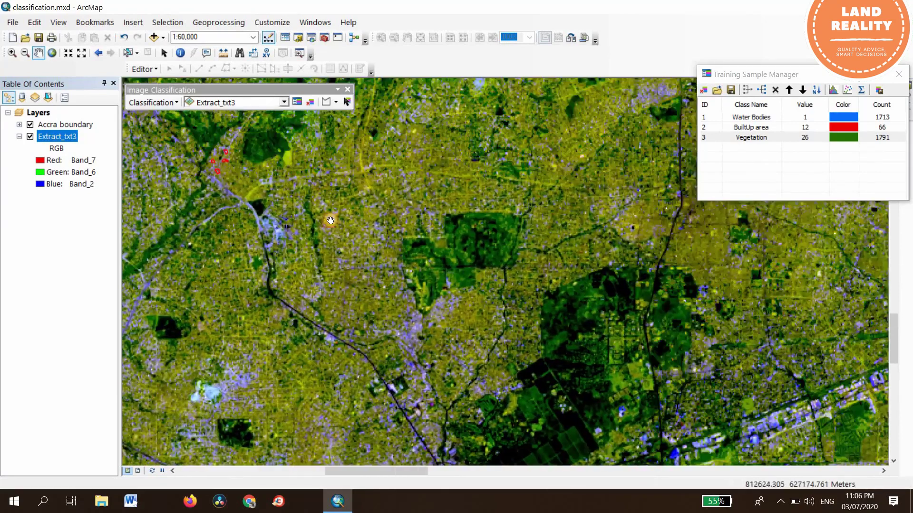
drag(615, 456, 496, 280)
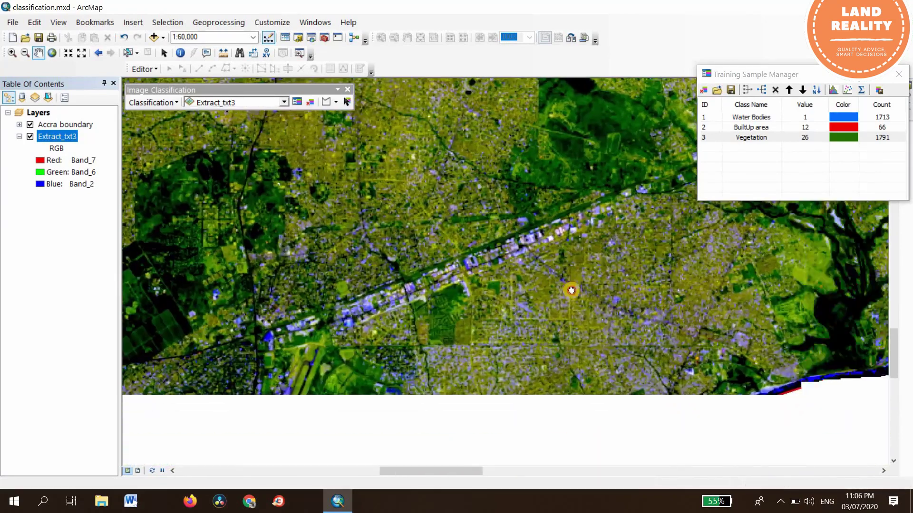
drag(611, 428, 400, 263)
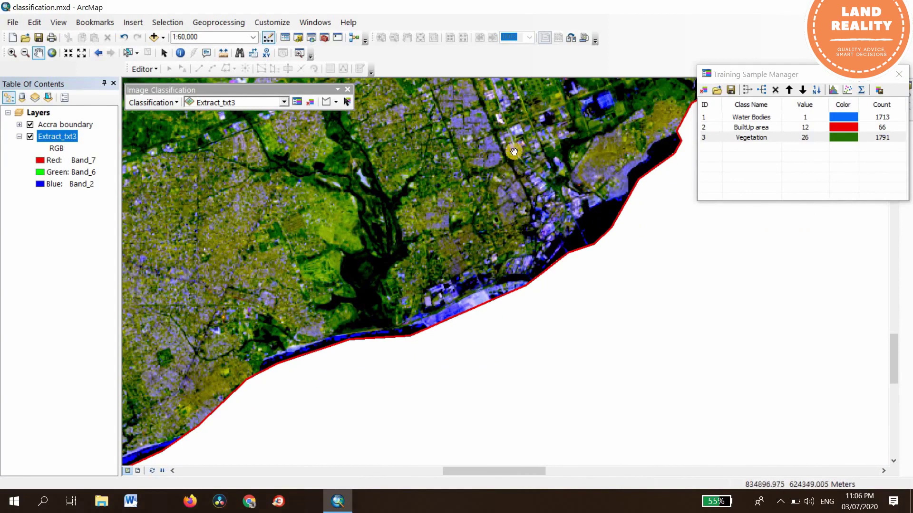
drag(600, 97, 618, 319)
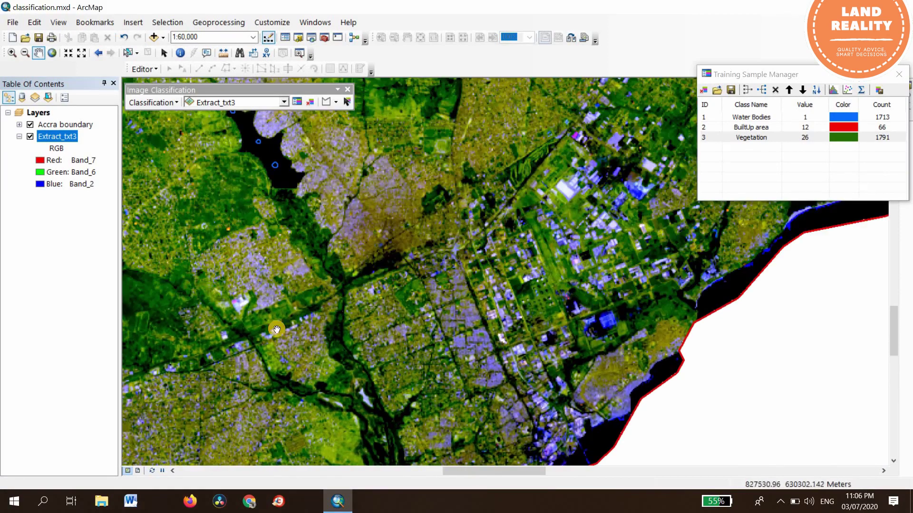
drag(301, 293, 352, 193)
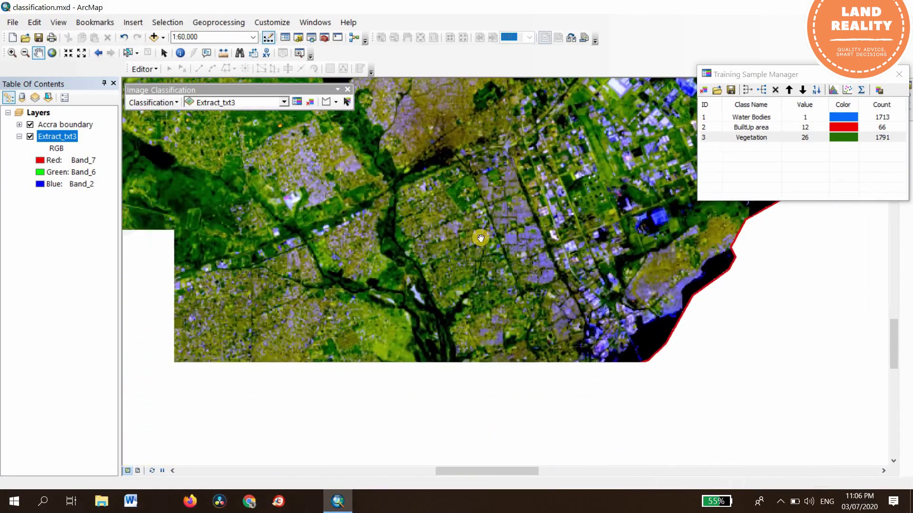
drag(324, 291, 390, 240)
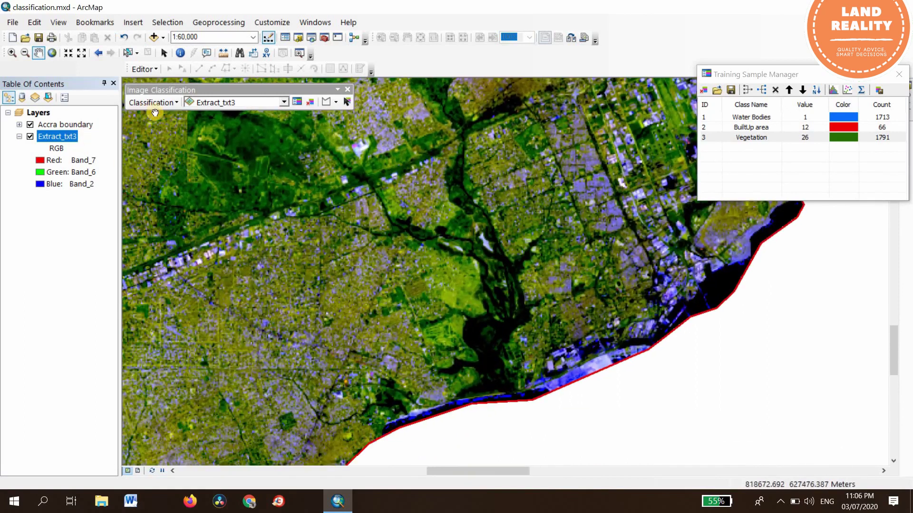
- Start a Maximum Likelihood Classification of Extract_txt3 with try.gsg from the Desktop as the input signature file
click(177, 102)
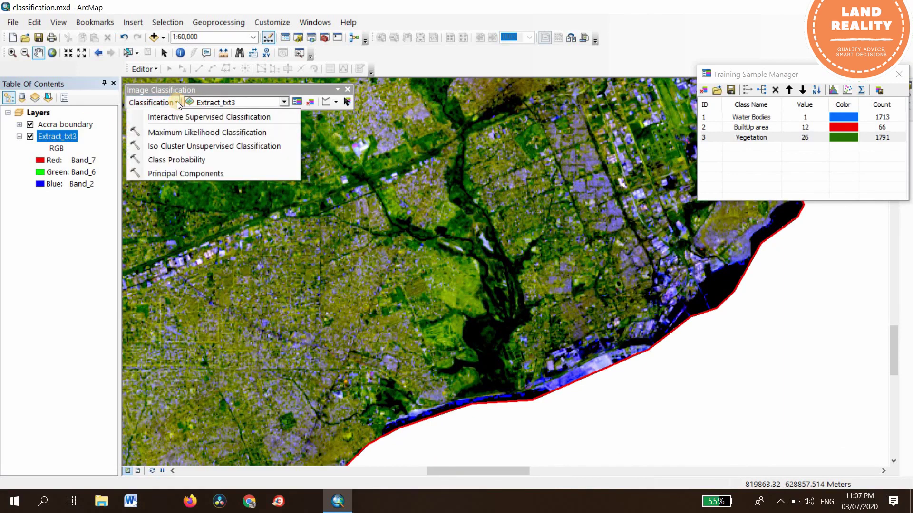
click(171, 133)
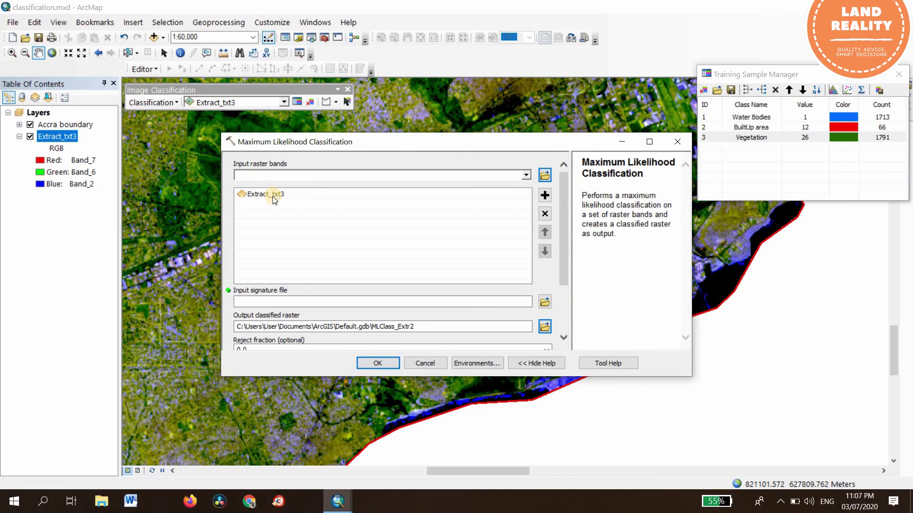
click(545, 303)
click(315, 228)
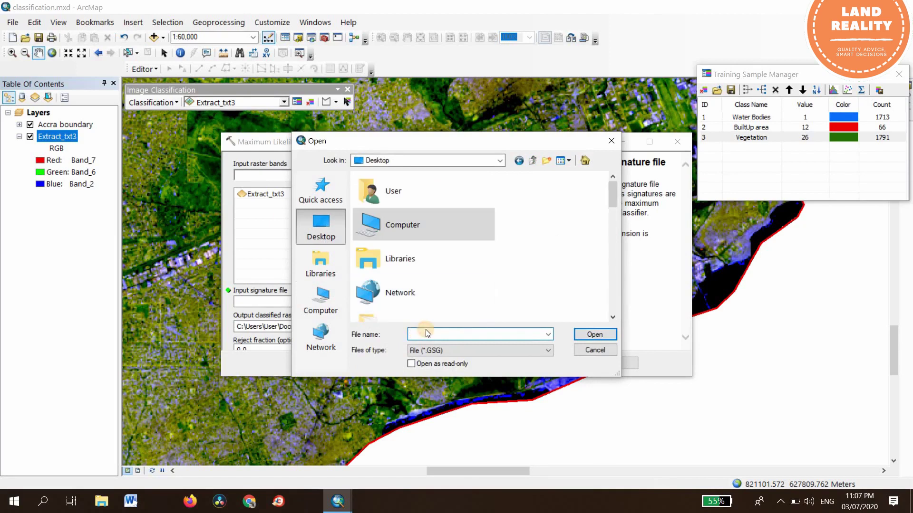
text(t)
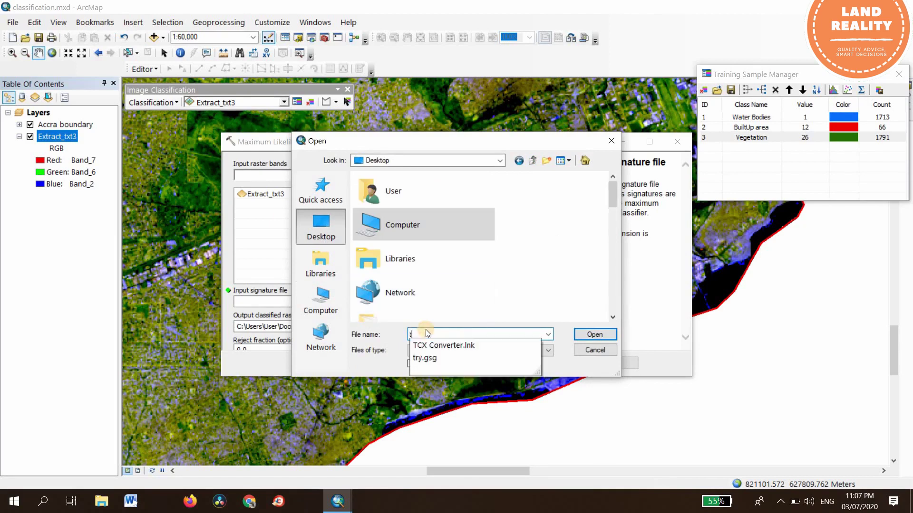
click(435, 358)
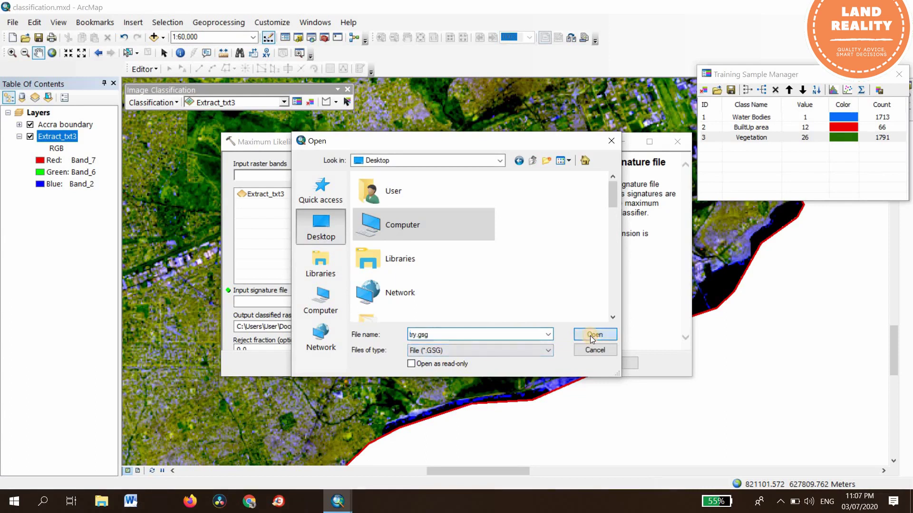
click(592, 337)
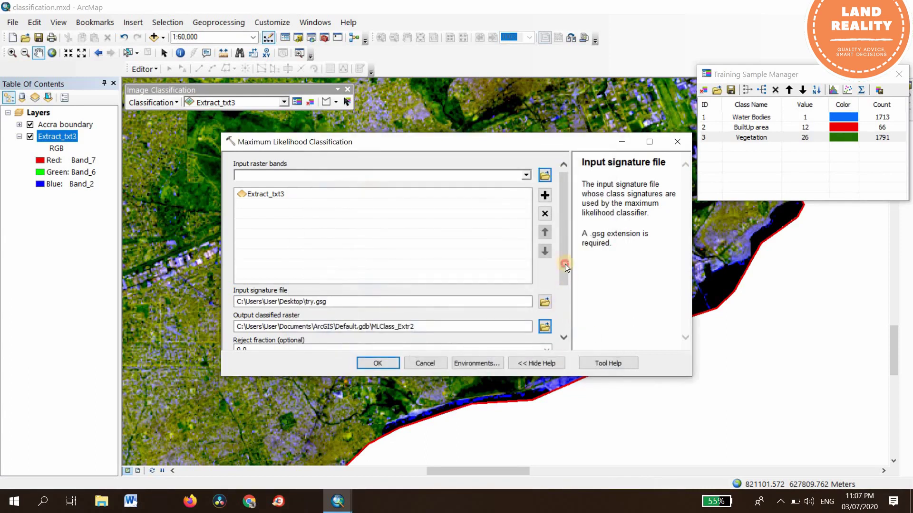
mouse_move(565, 264)
mouse_down()
mouse_move(572, 288)
mouse_move(572, 266)
mouse_up()
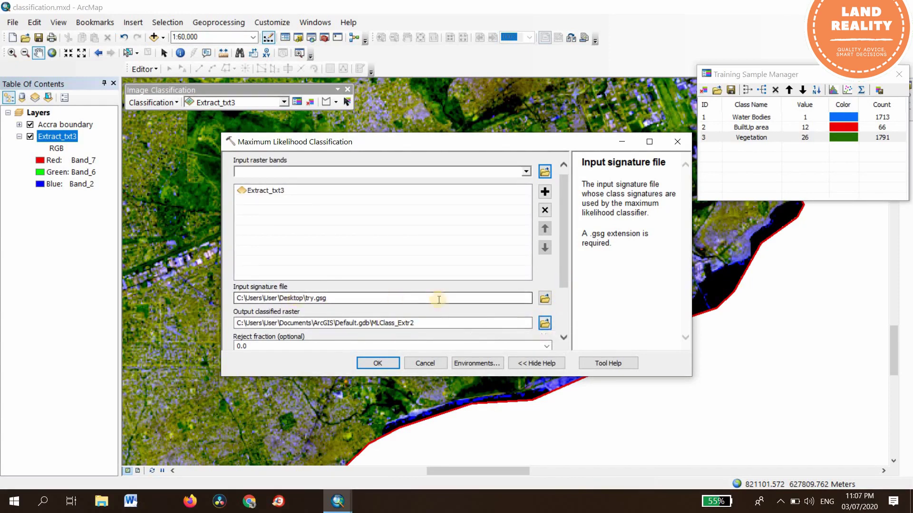
- Set the output classified raster to Try in the TryDemo folder and run the classification with equal a priori weighting
click(545, 325)
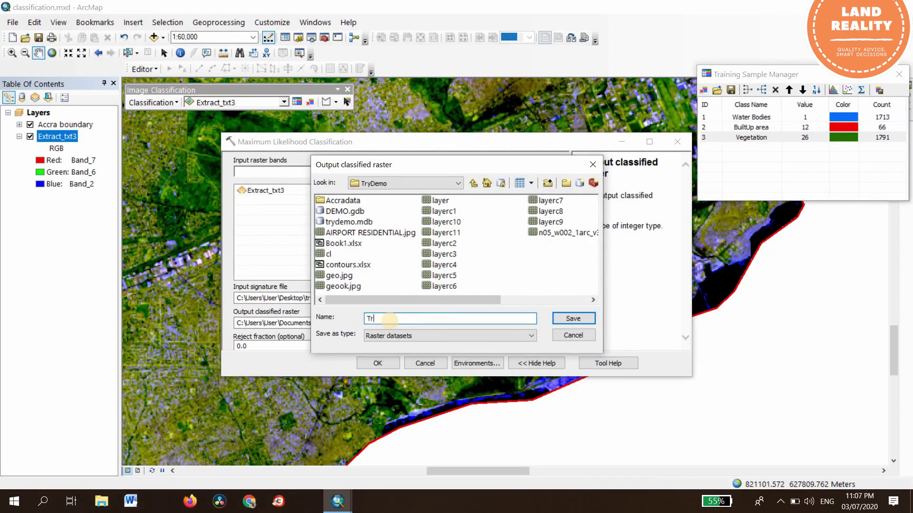
click(574, 319)
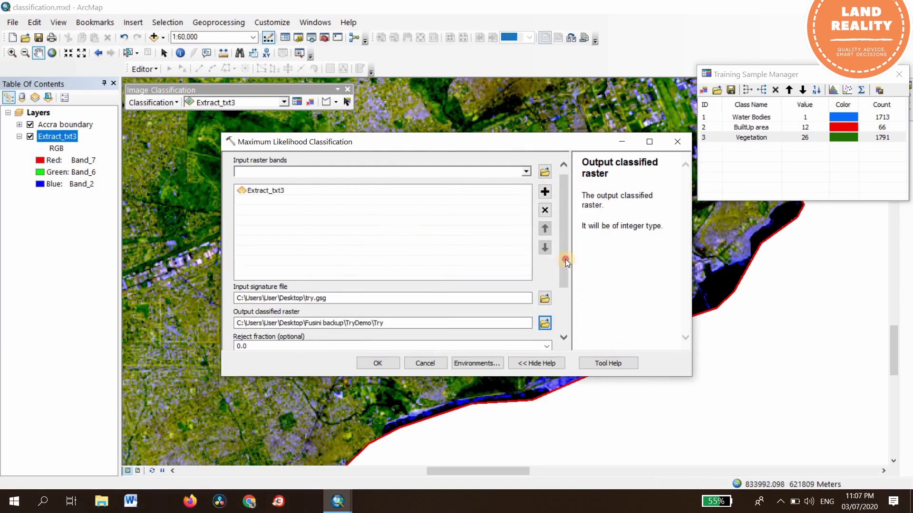
drag(566, 258, 575, 313)
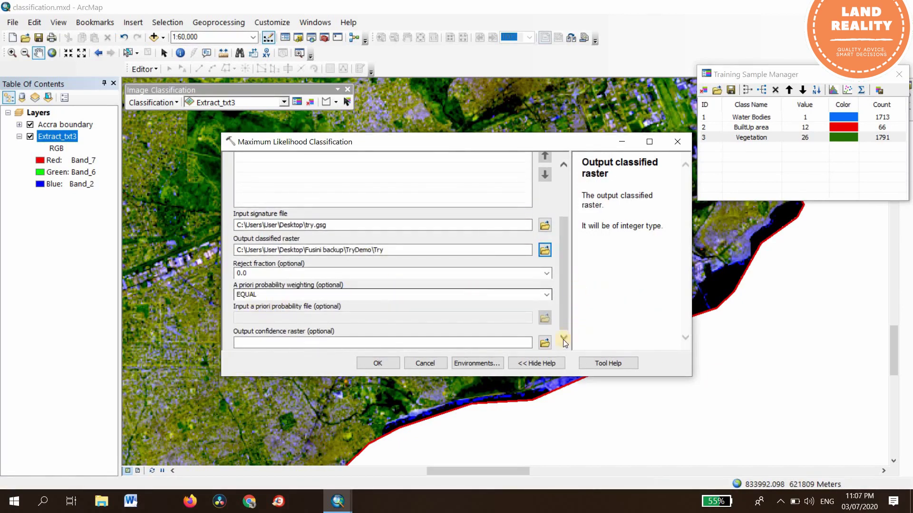
click(379, 363)
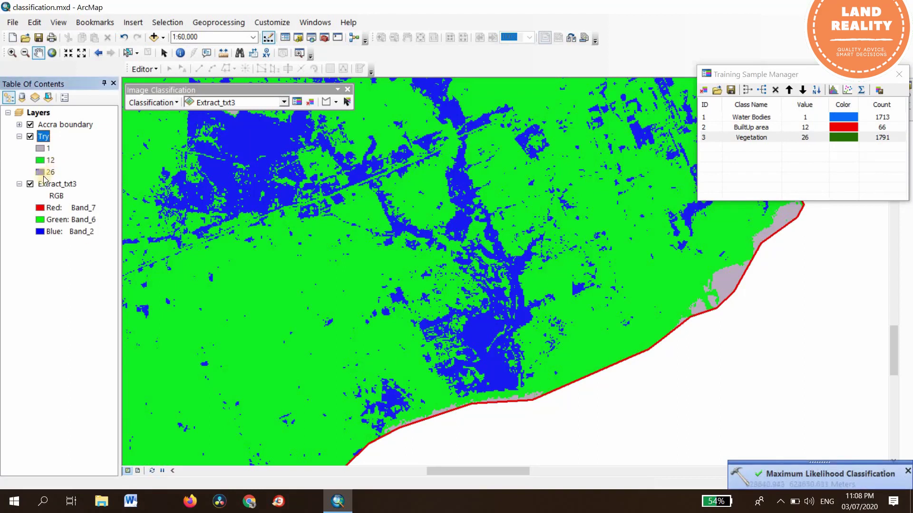
- Show the full extent of the classified Try layer and hide the Extract_txt3 image
click(41, 138)
right_click(41, 137)
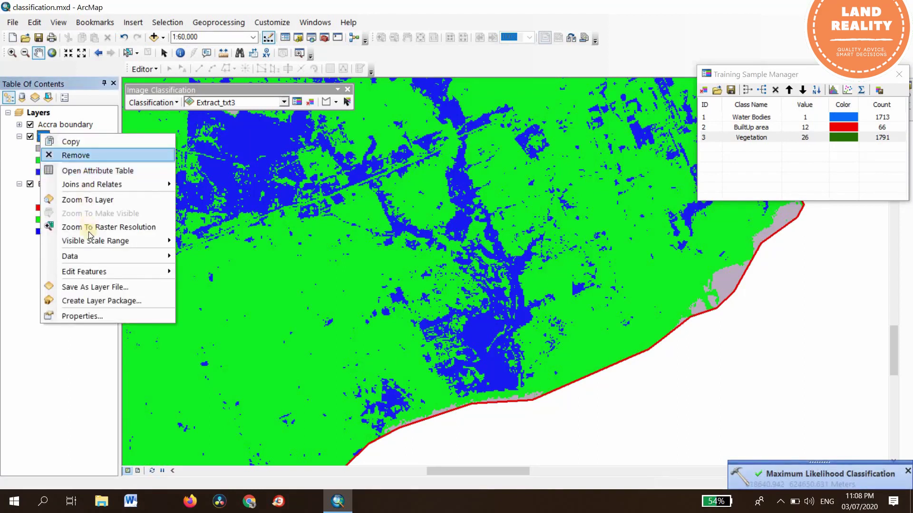
click(88, 200)
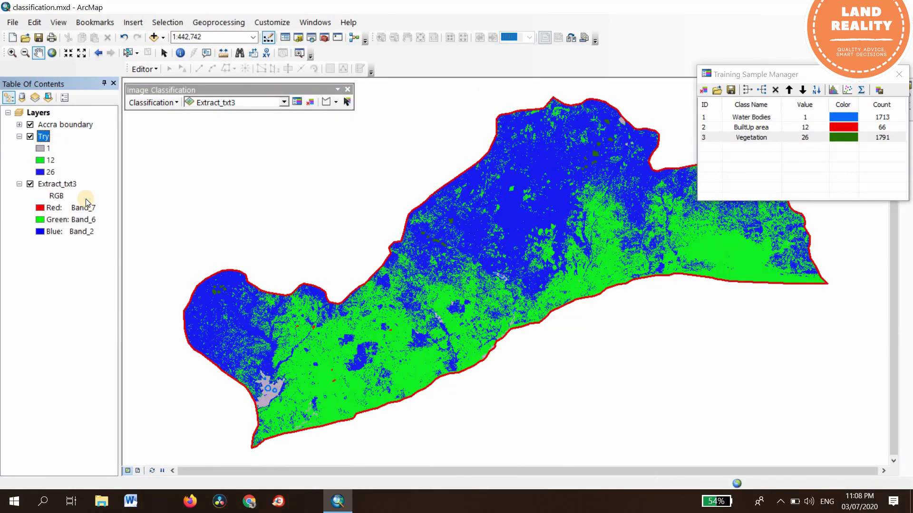
click(31, 185)
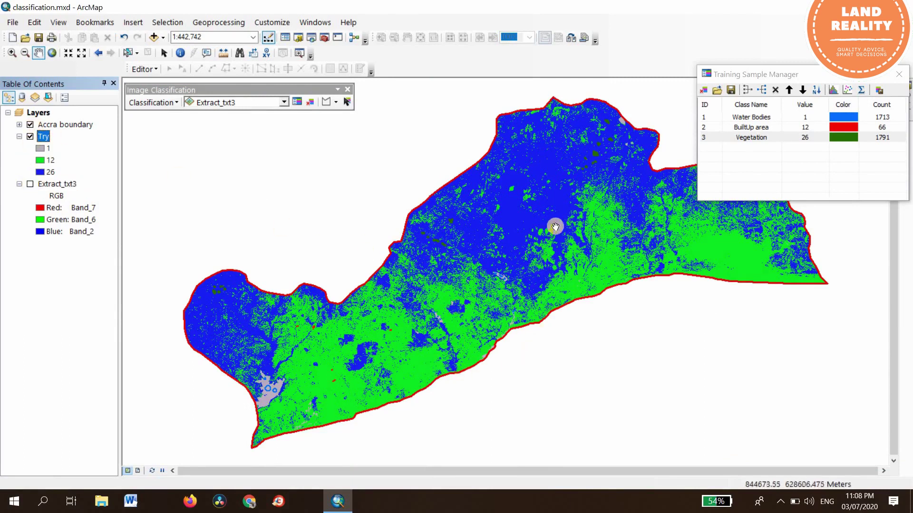
click(41, 149)
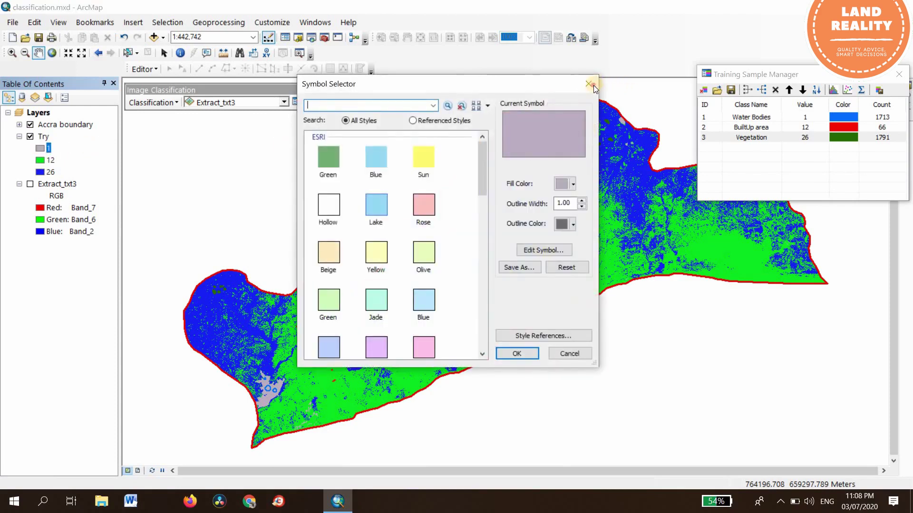
click(591, 84)
click(47, 148)
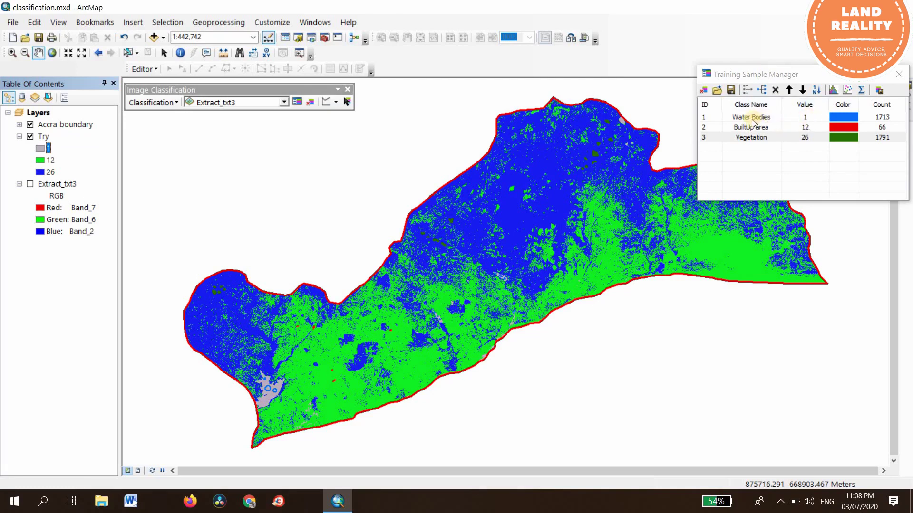
double_click(49, 147)
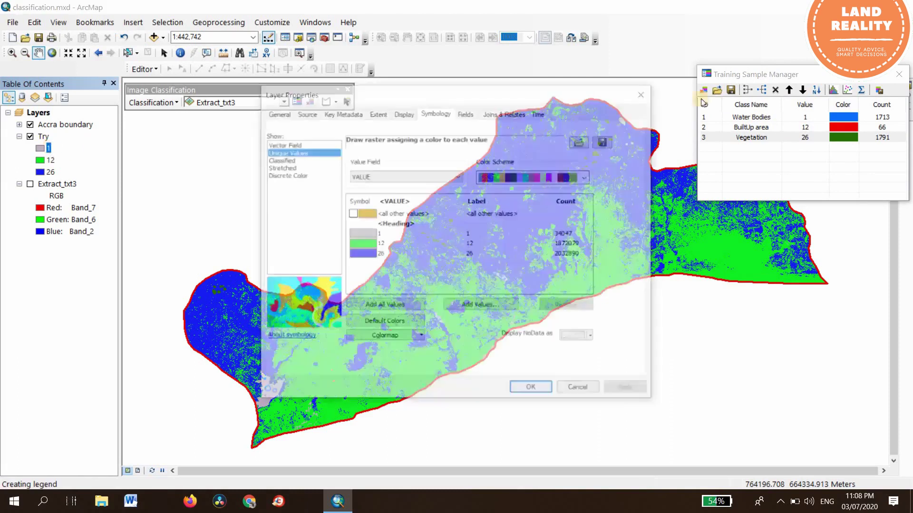
click(649, 93)
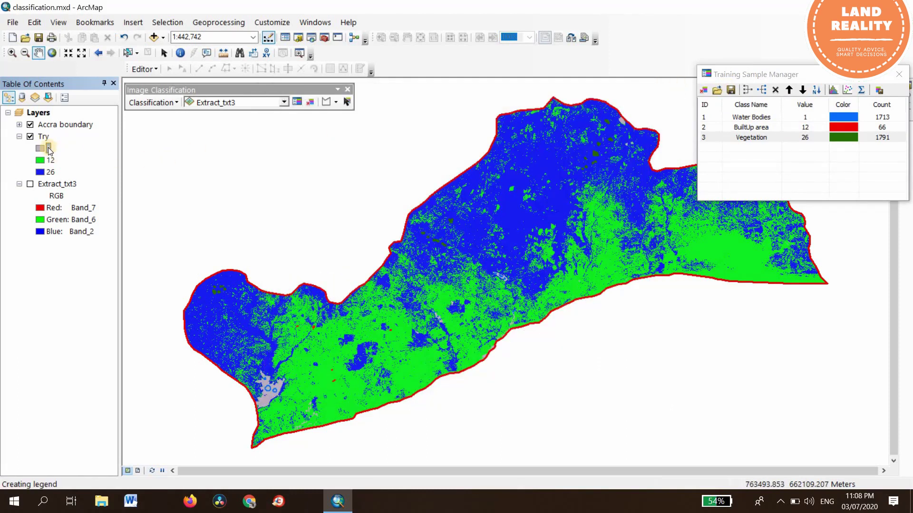
- Rename class 1 of the Try layer as Water Bodies and set its fill color to blue
click(49, 147)
text(Water Bodies)
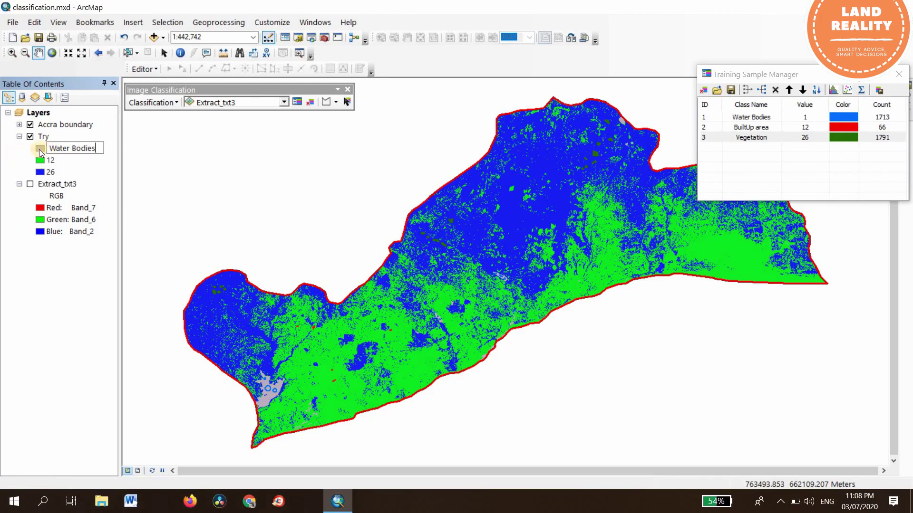
key(Return)
click(40, 149)
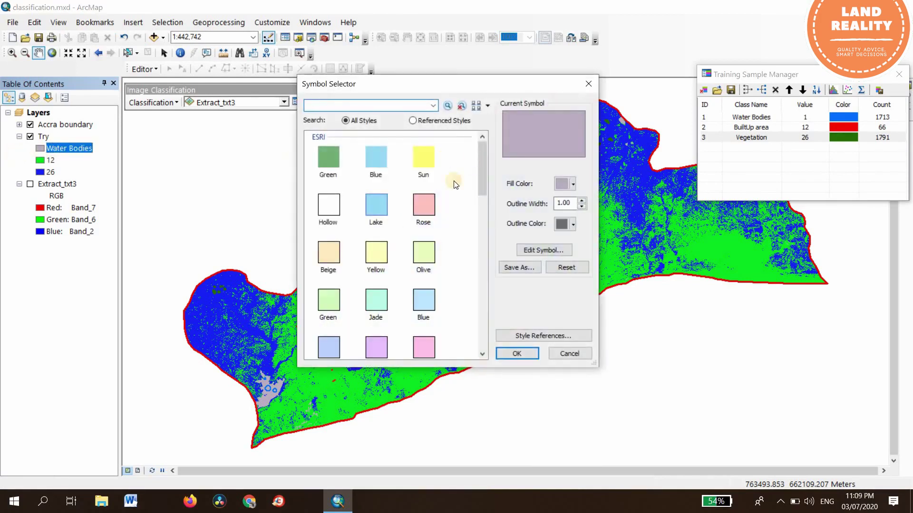
click(570, 186)
click(657, 238)
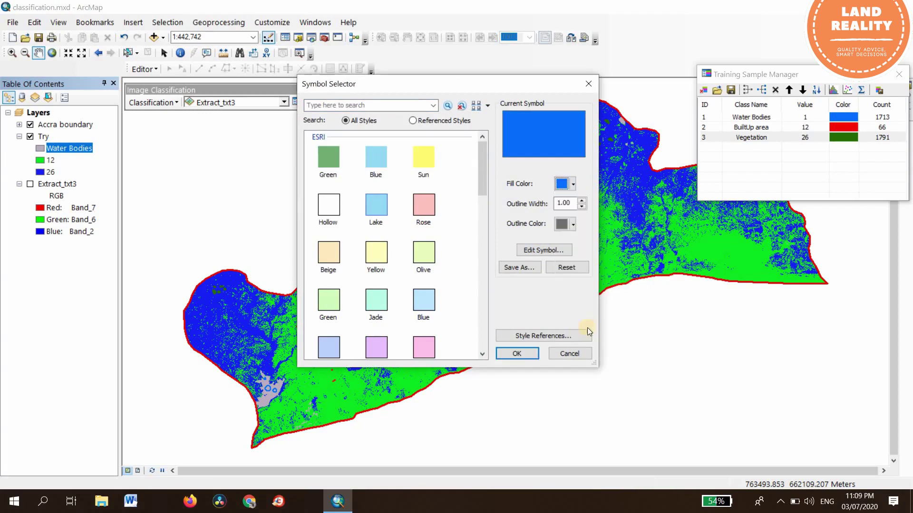
click(517, 354)
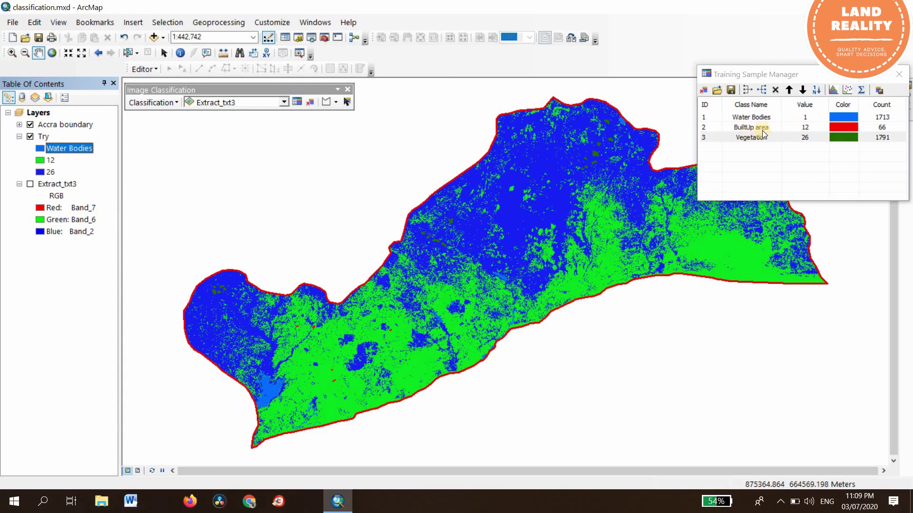
- Rename class 12 of the Try layer as BuiltUp area
click(53, 158)
click(52, 161)
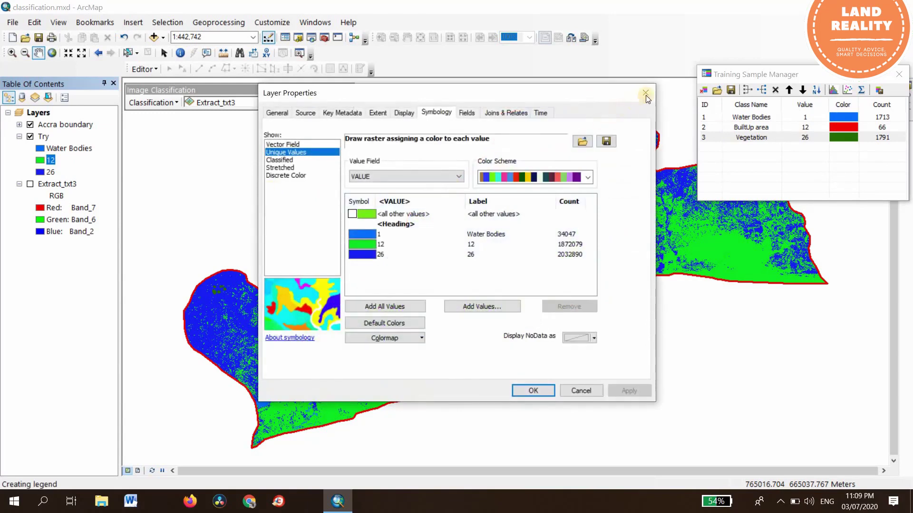
key(Escape)
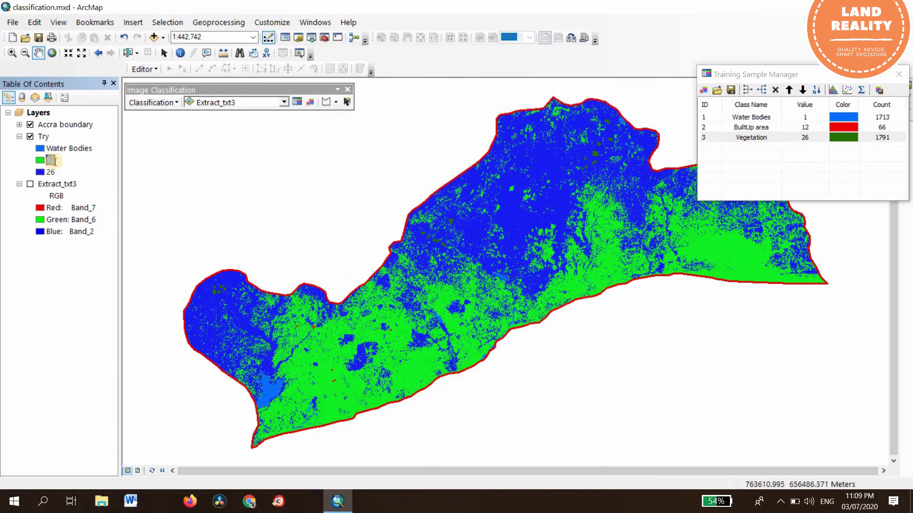
click(55, 162)
key(BackSpace)
text(BuiltUp area)
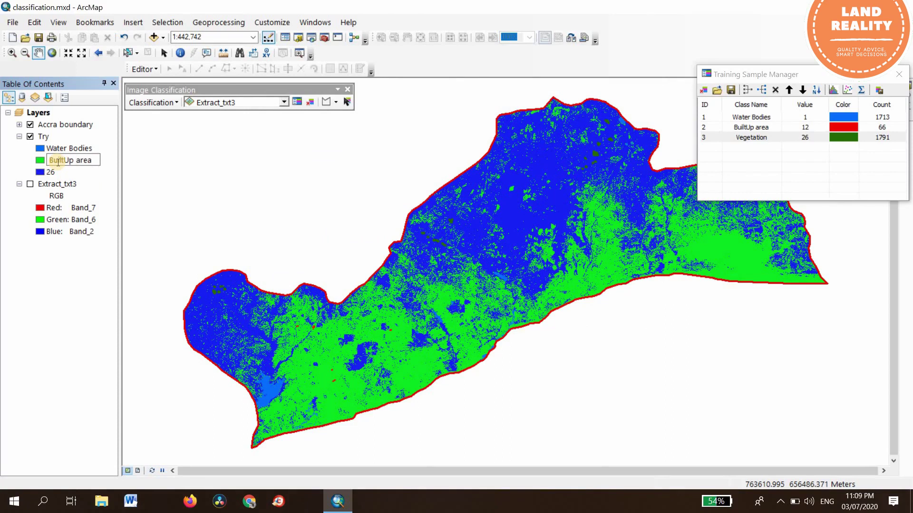
- Set the fill color of the BuiltUp area class to red
click(40, 163)
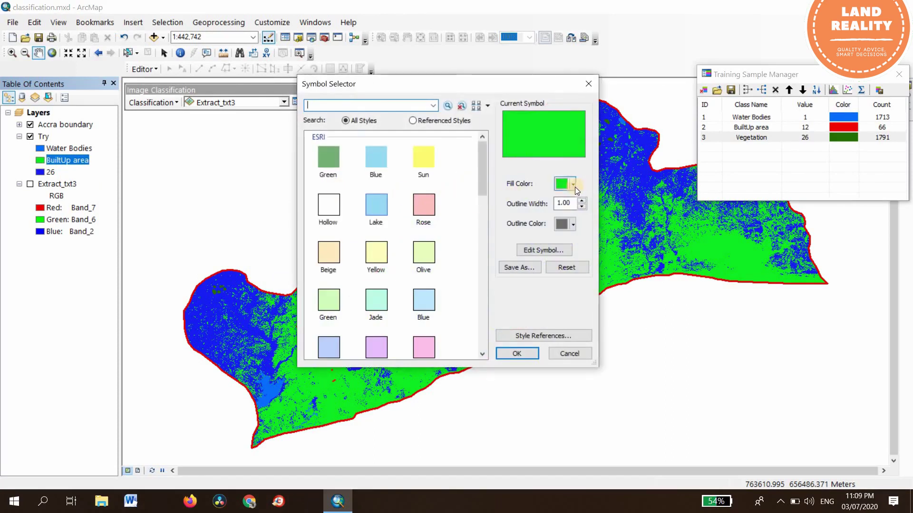
click(574, 184)
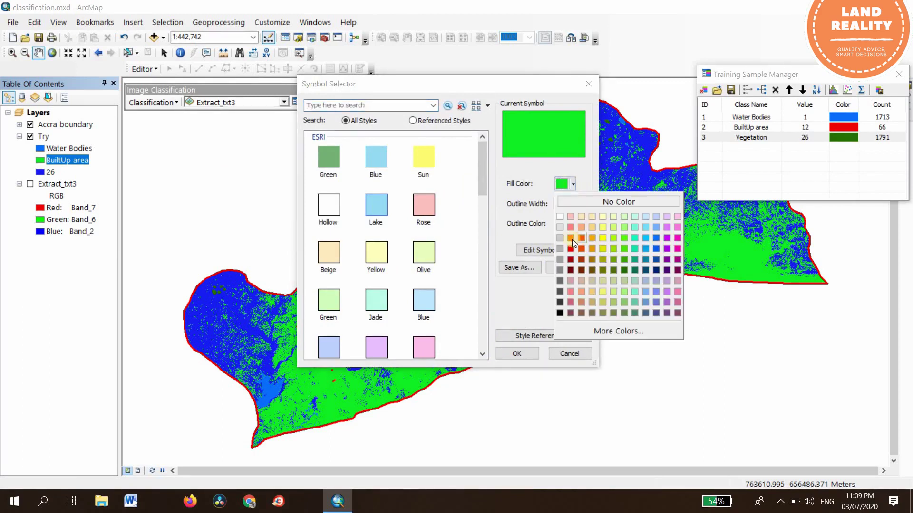
click(570, 237)
click(516, 353)
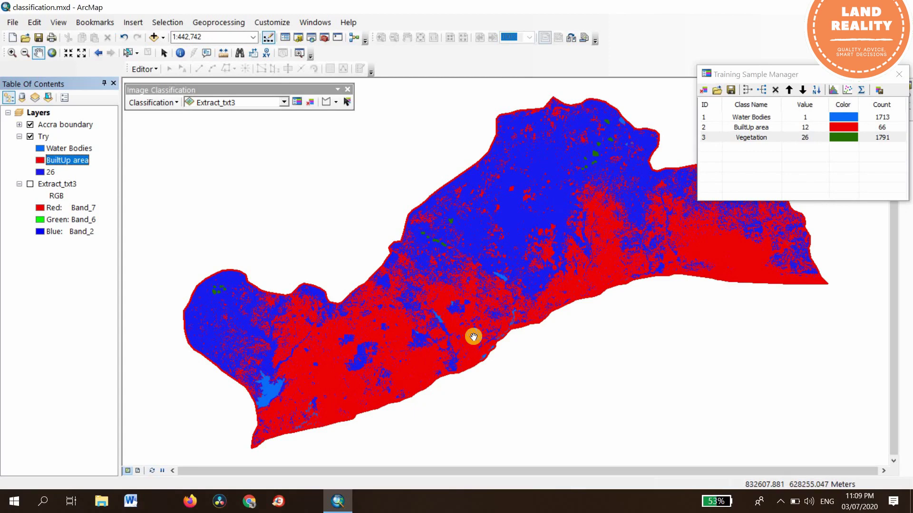
- Examine how the built-up and water classes are distributed along the coast and around the lagoons of Accra in the classified raster
scroll(473, 337, up, 3)
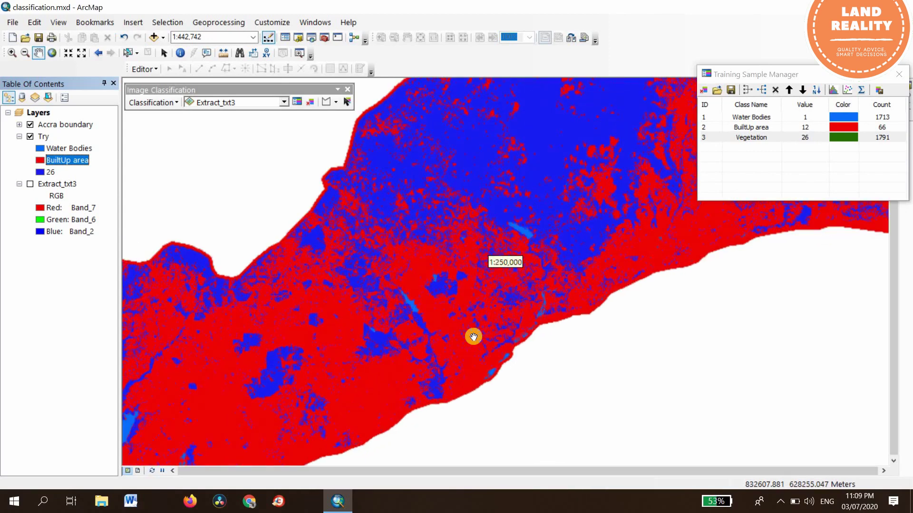
scroll(473, 336, up, 2)
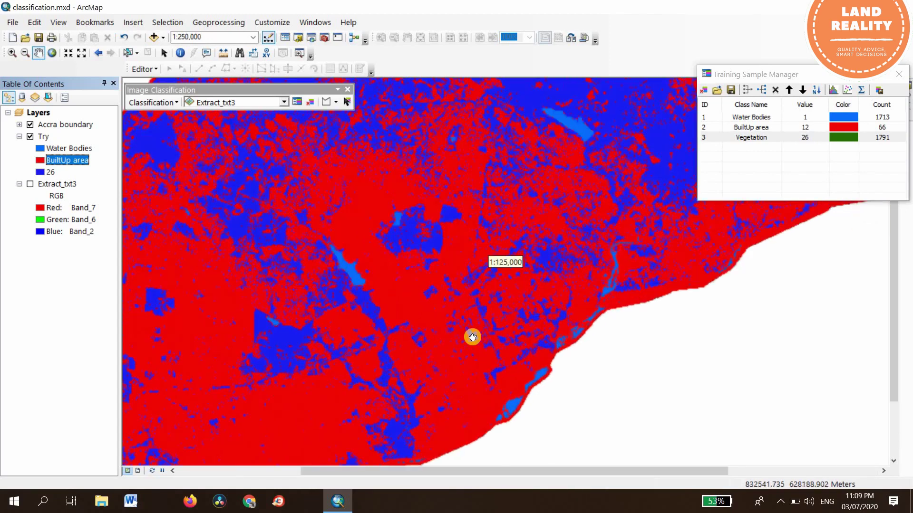
scroll(473, 337, down, 2)
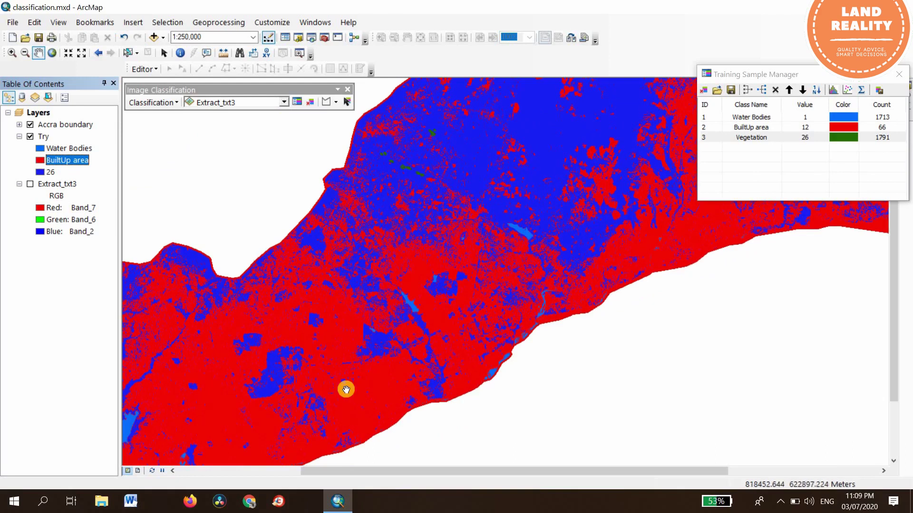
scroll(345, 381, up, 3)
scroll(362, 368, down, 2)
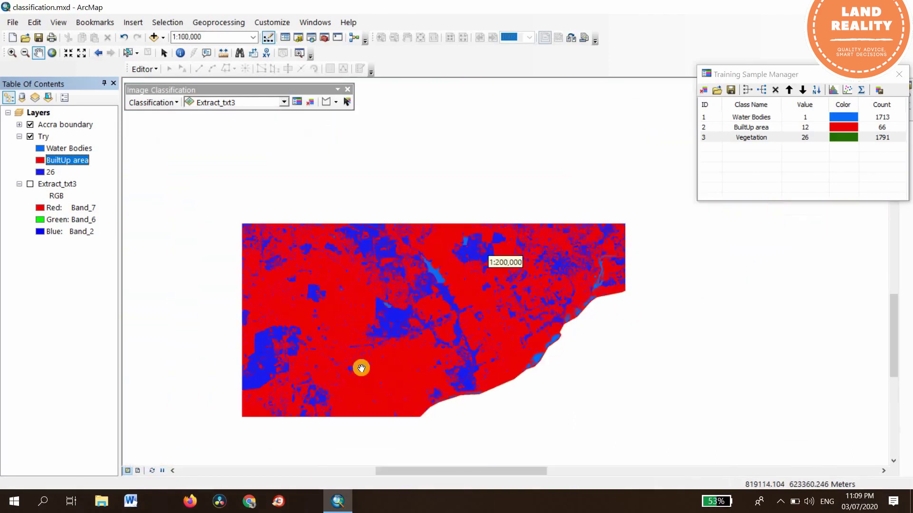
scroll(338, 381, down, 2)
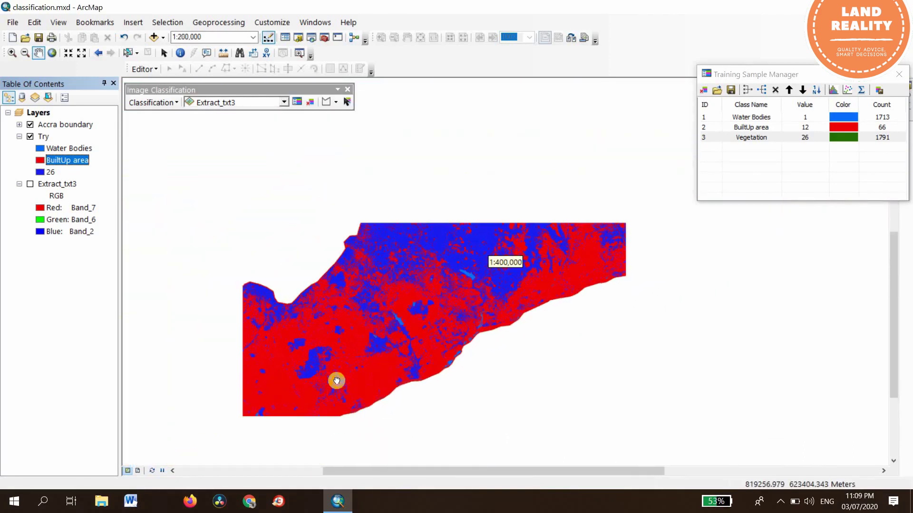
scroll(356, 326, up, 2)
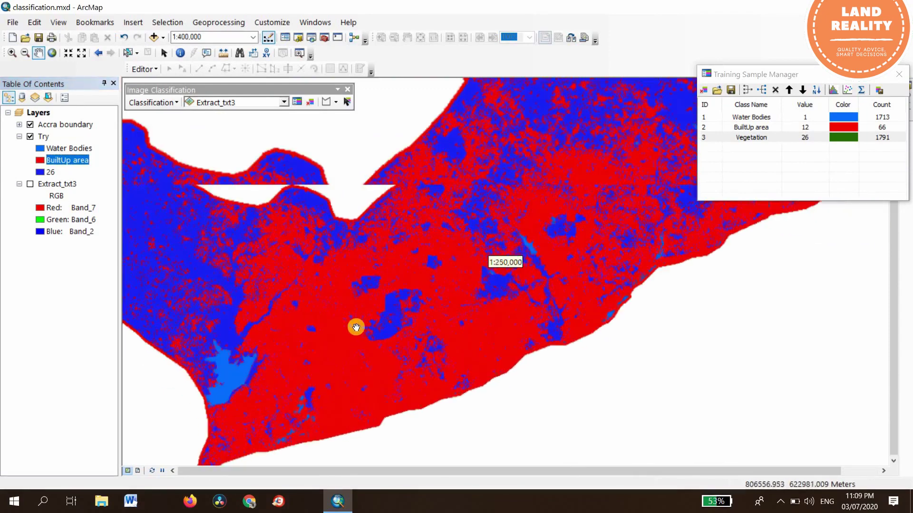
drag(328, 382, 350, 316)
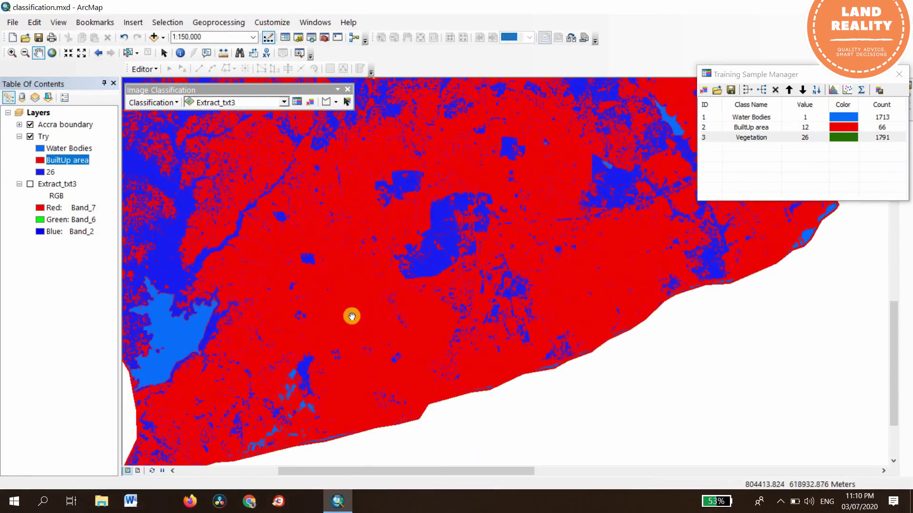
- Rename class 26 of the Try layer as Vegetation
scroll(352, 316, up, 2)
scroll(352, 316, down, 4)
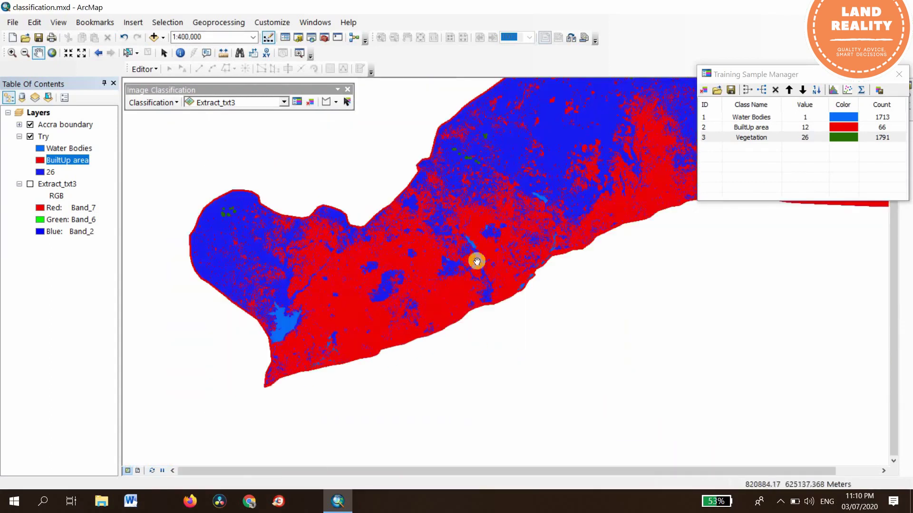
drag(542, 179, 327, 312)
drag(465, 243, 412, 239)
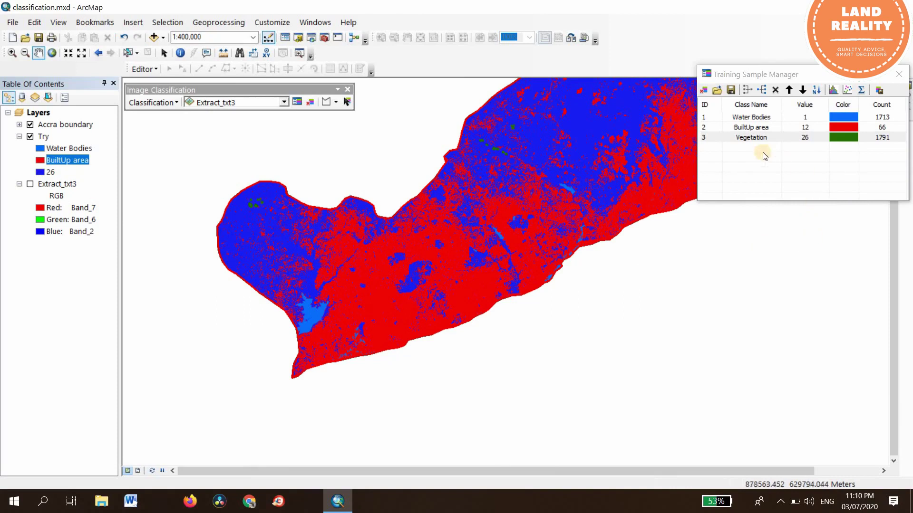
click(51, 173)
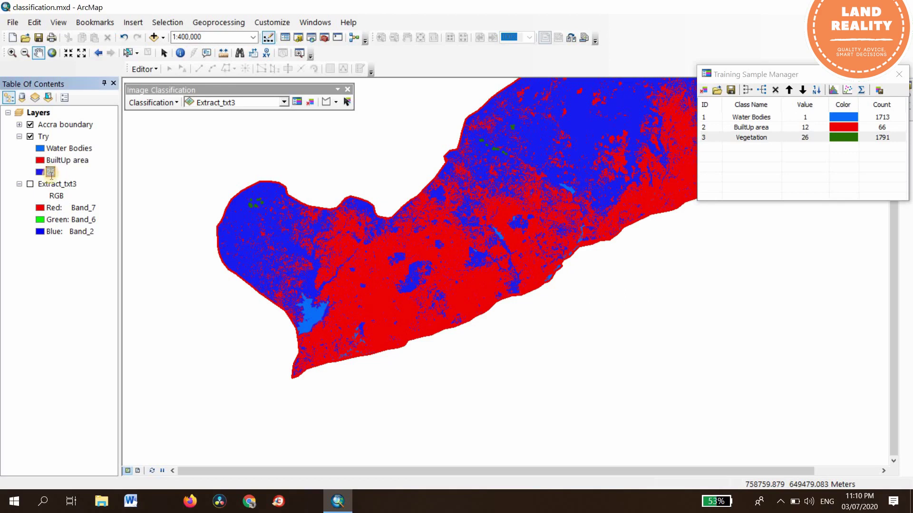
click(52, 173)
key(BackSpace)
text(Vegetation)
key(Return)
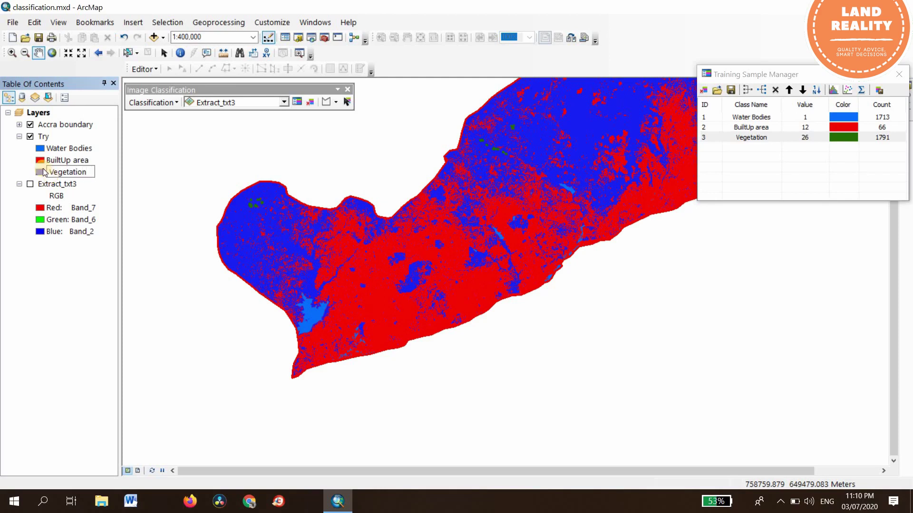
- Set the fill color of the Vegetation class in the Try layer to dark green
click(44, 173)
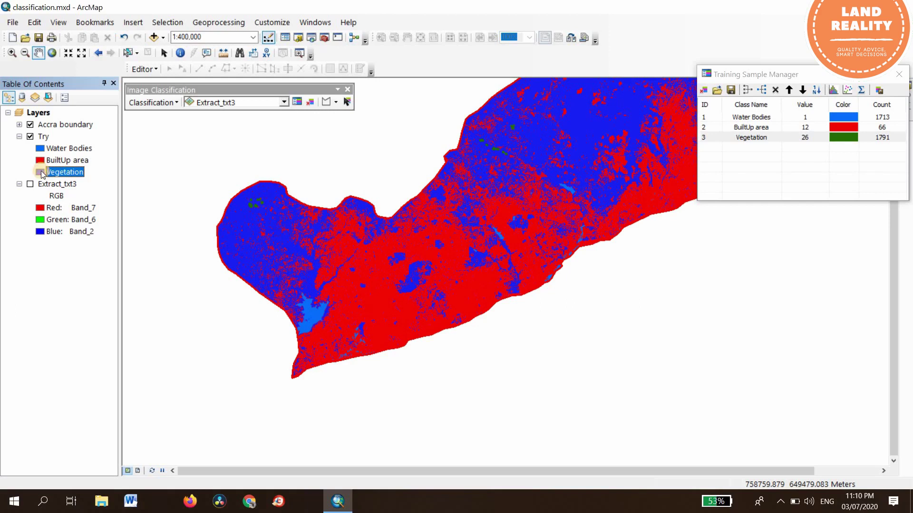
click(42, 173)
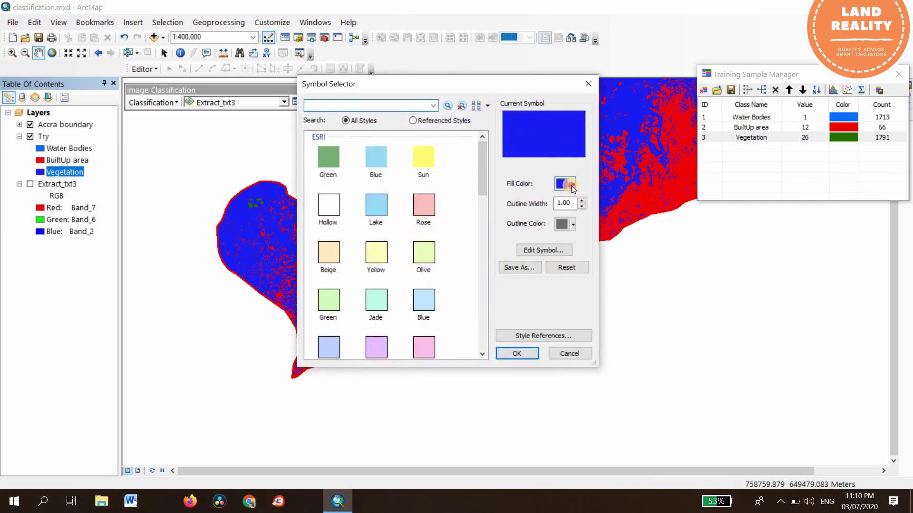
click(571, 186)
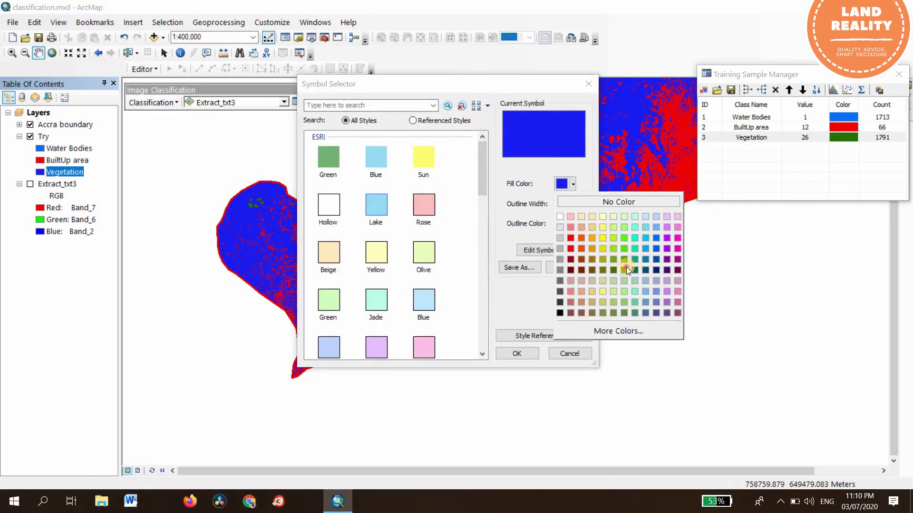
click(626, 265)
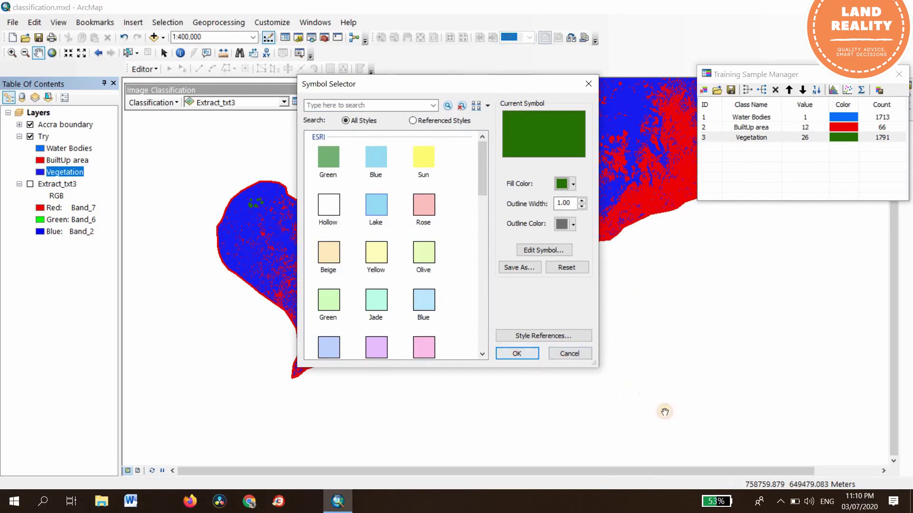
click(523, 354)
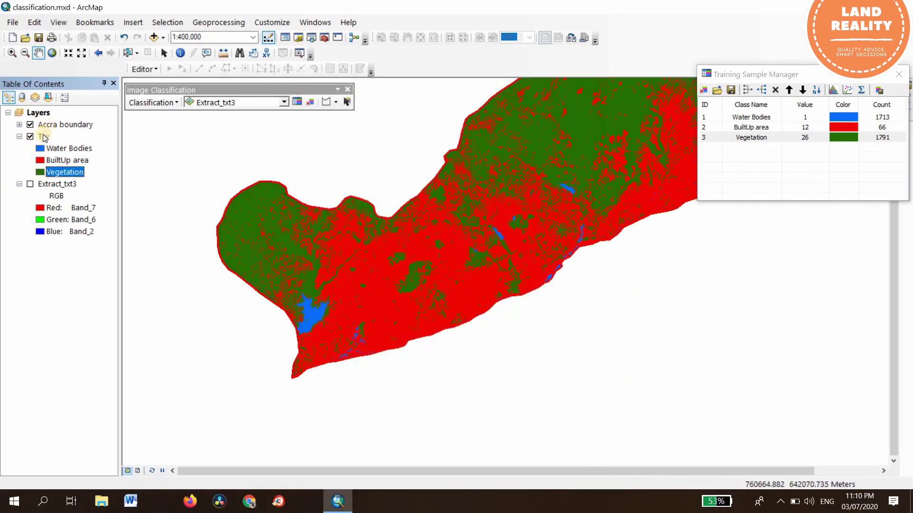
- Zoom to the full extent of the Try layer and examine the three classes along the coast and around the southwestern lagoon
right_click(44, 137)
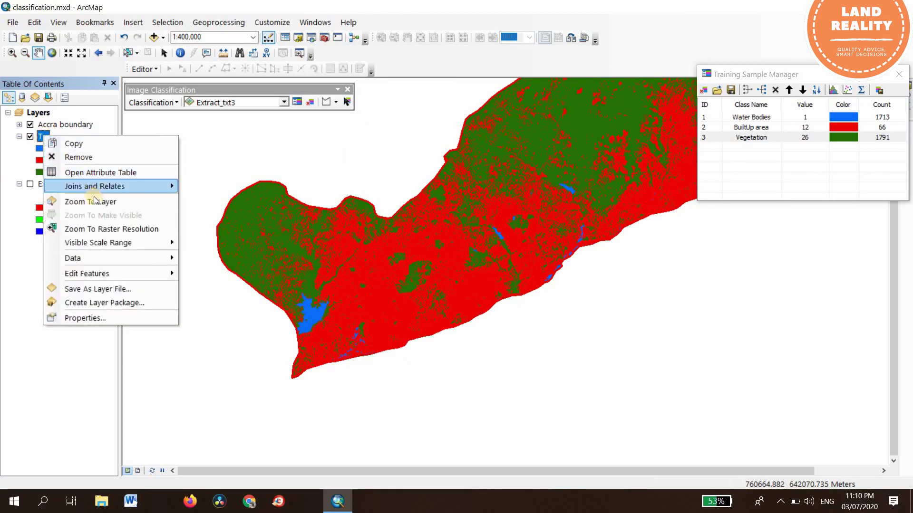
click(95, 202)
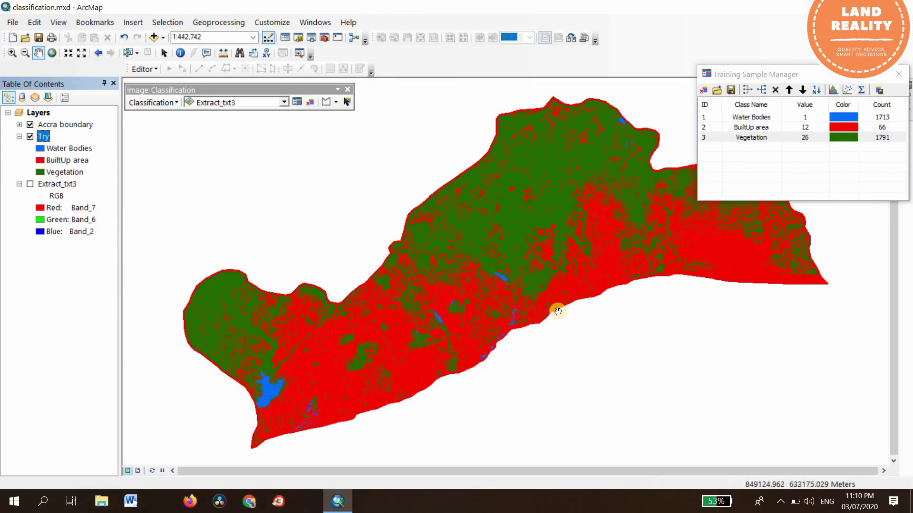
scroll(557, 312, up, 2)
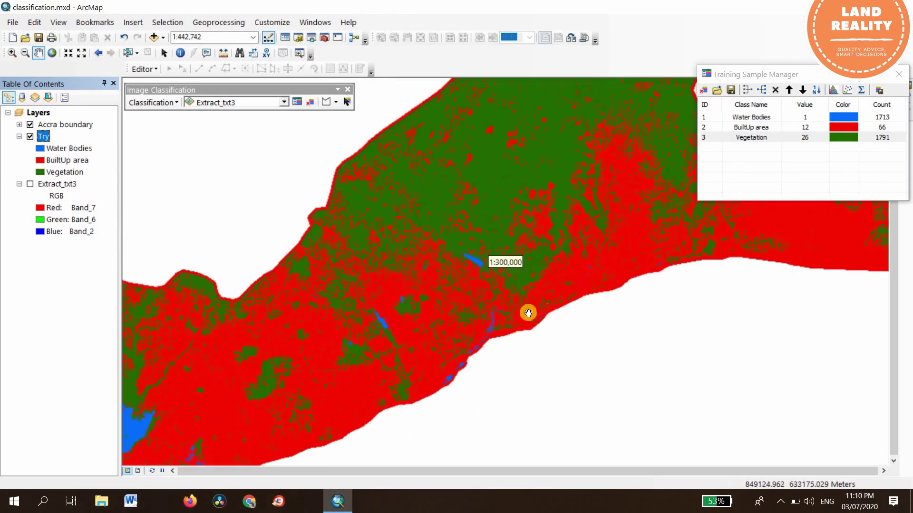
scroll(484, 251, up, 2)
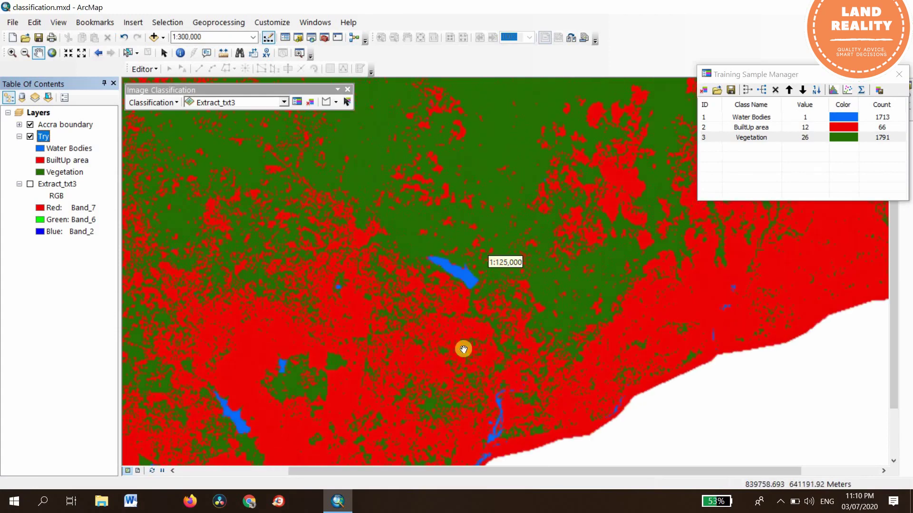
drag(438, 316, 636, 224)
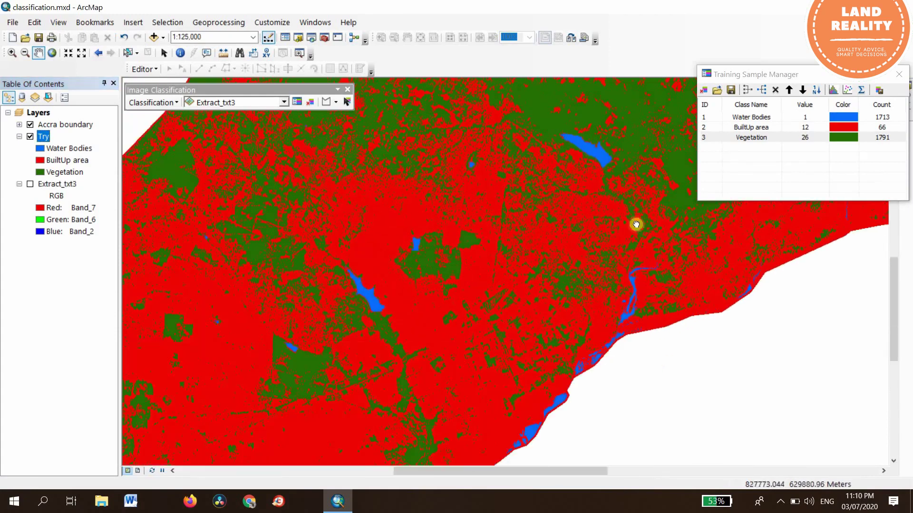
drag(469, 286, 324, 333)
drag(442, 333, 483, 334)
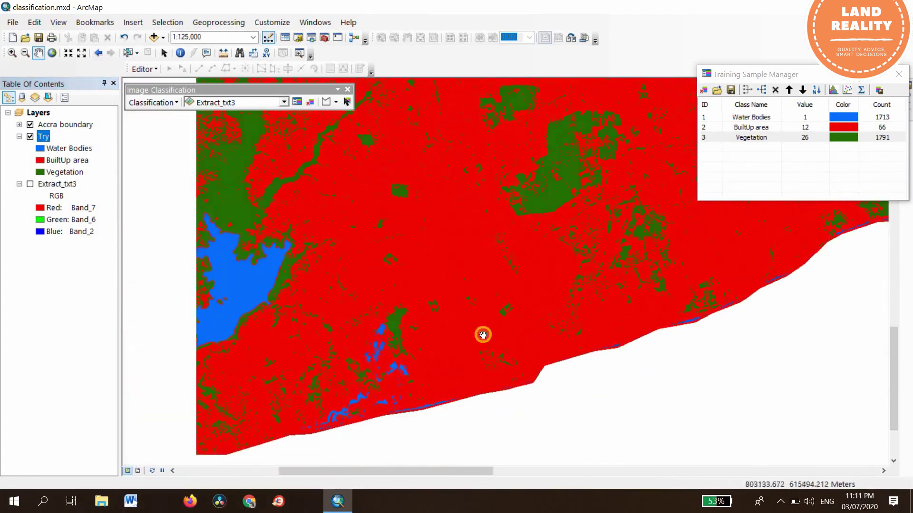
drag(237, 342, 406, 238)
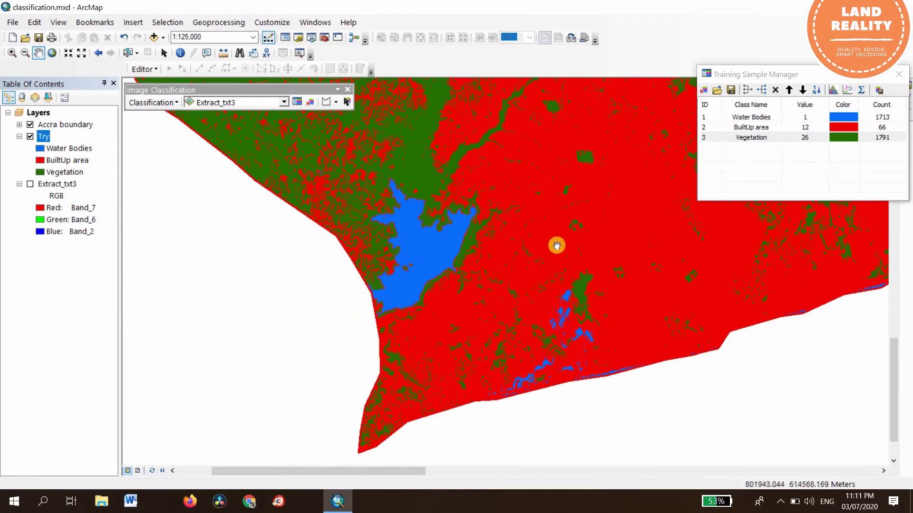
scroll(557, 246, up, 2)
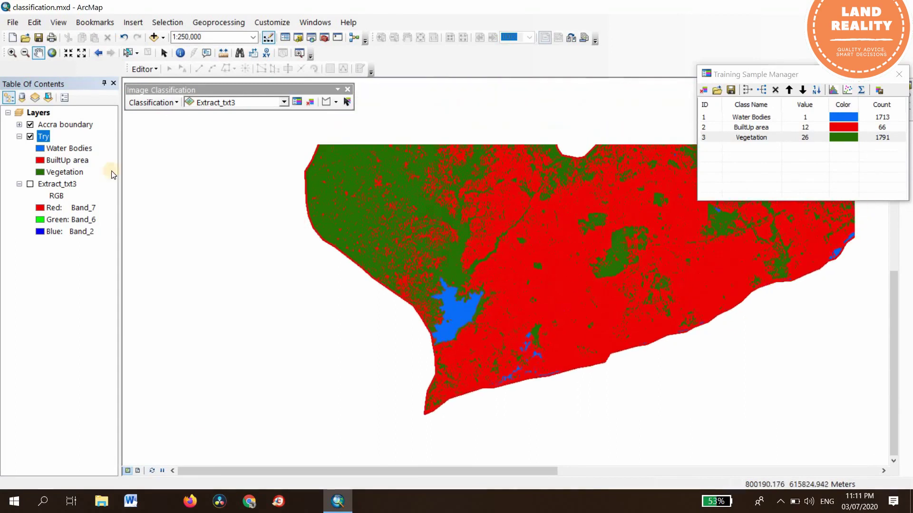
- Toggle the Extract_txt3 image on and off, and examine the vegetation, built-up and water classes from southwestern to northeastern Accra
click(30, 185)
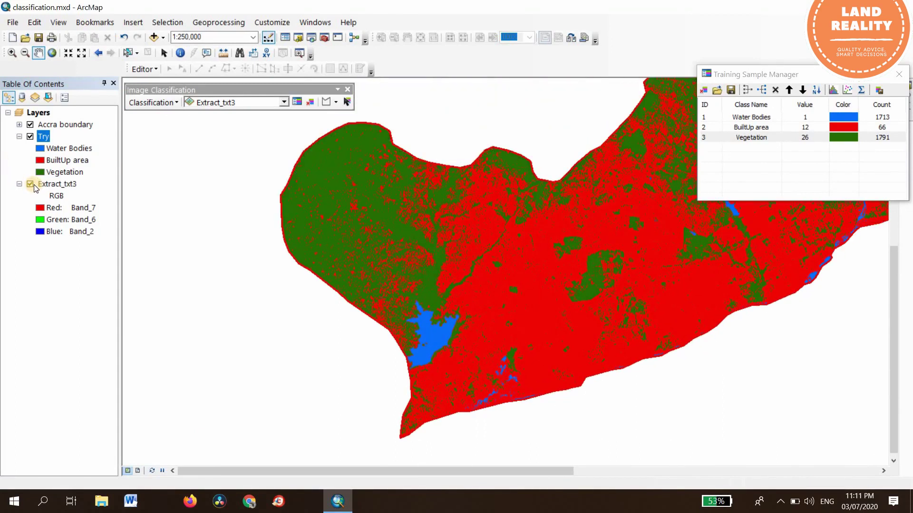
click(30, 185)
scroll(517, 279, up, 3)
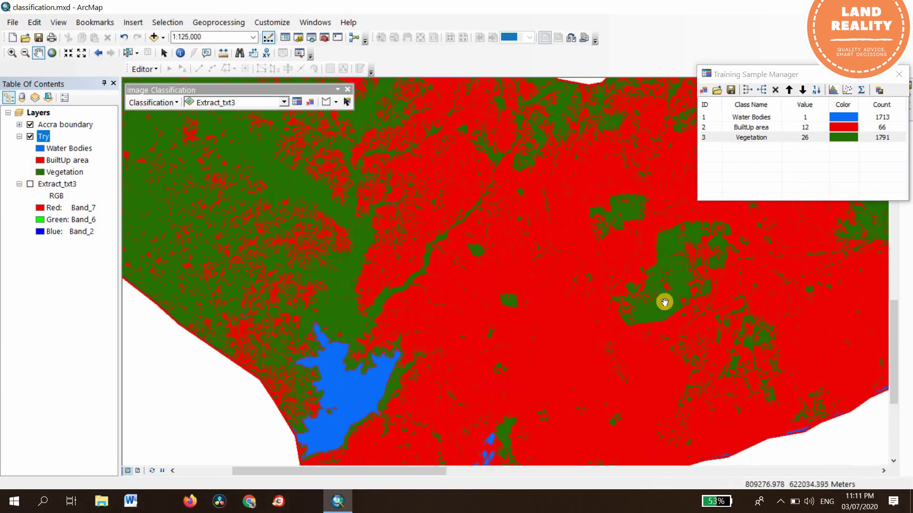
scroll(661, 329, down, 3)
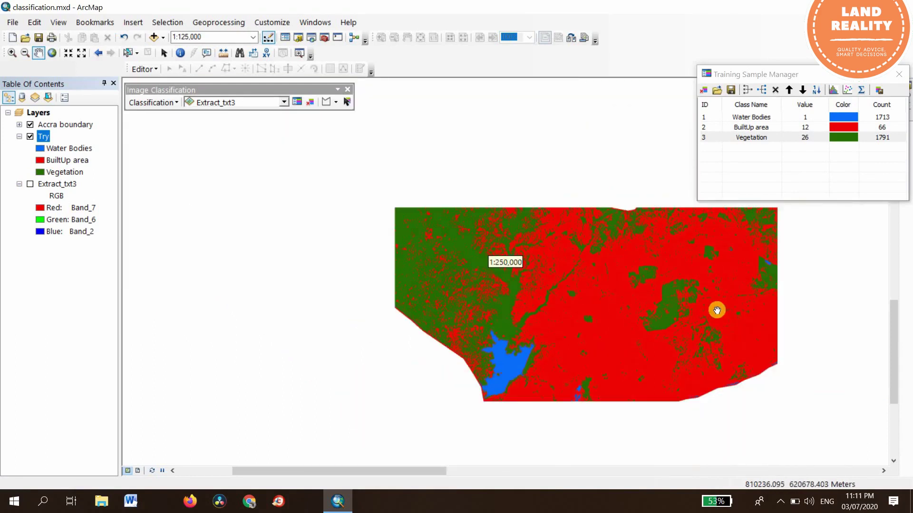
drag(499, 320, 261, 285)
drag(513, 156, 369, 277)
drag(265, 353, 483, 267)
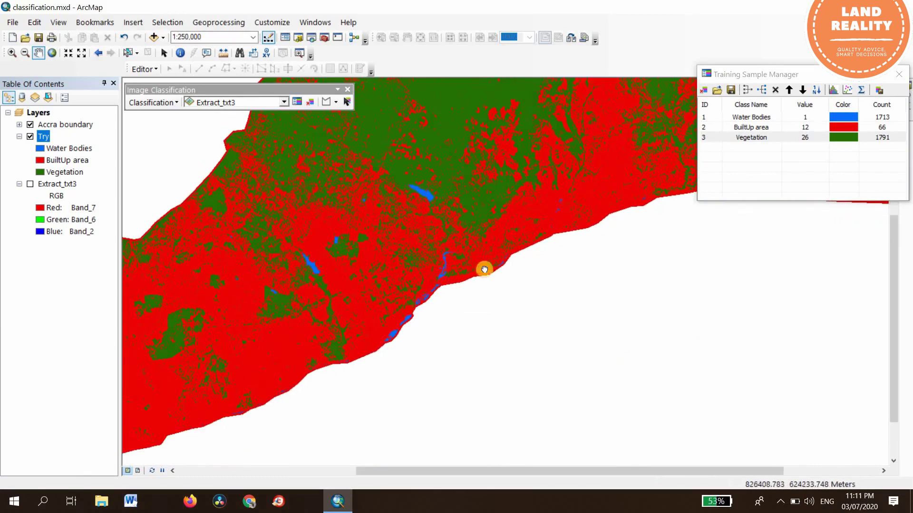
drag(289, 334, 365, 280)
drag(175, 306, 297, 204)
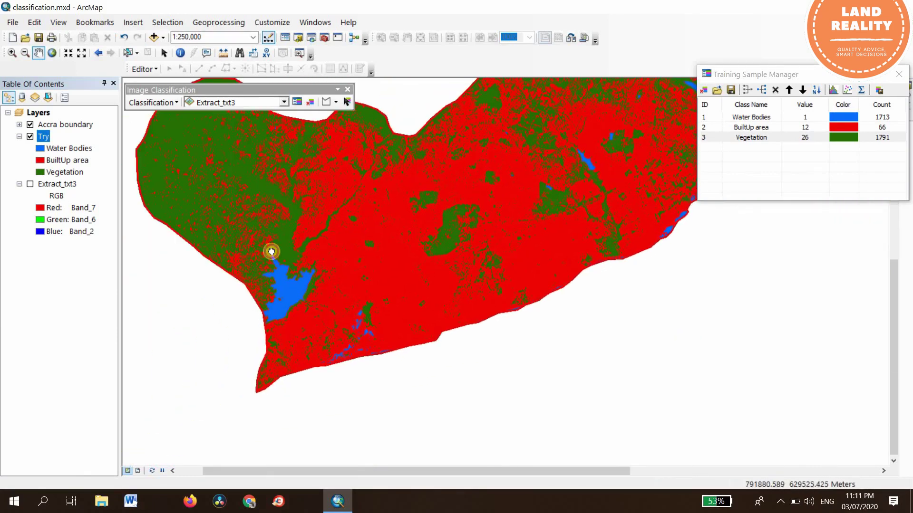
drag(271, 251, 282, 293)
drag(622, 171, 336, 285)
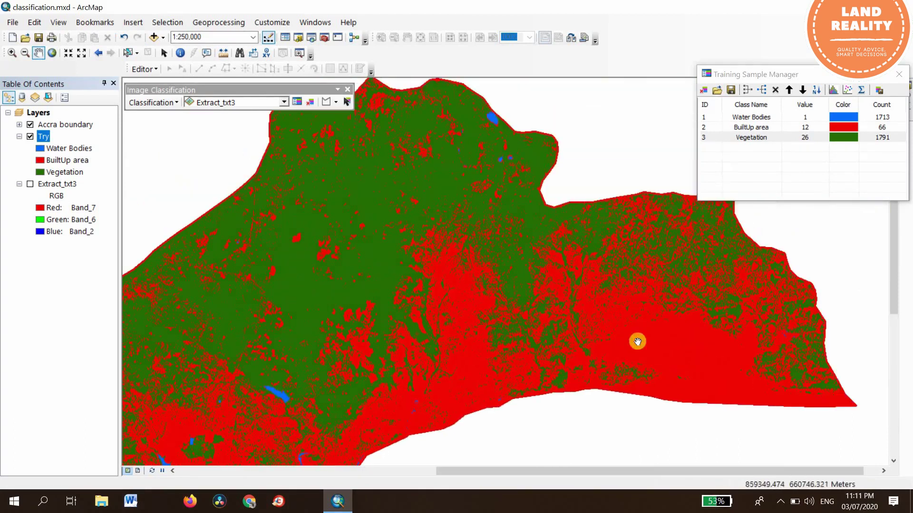
scroll(719, 343, up, 2)
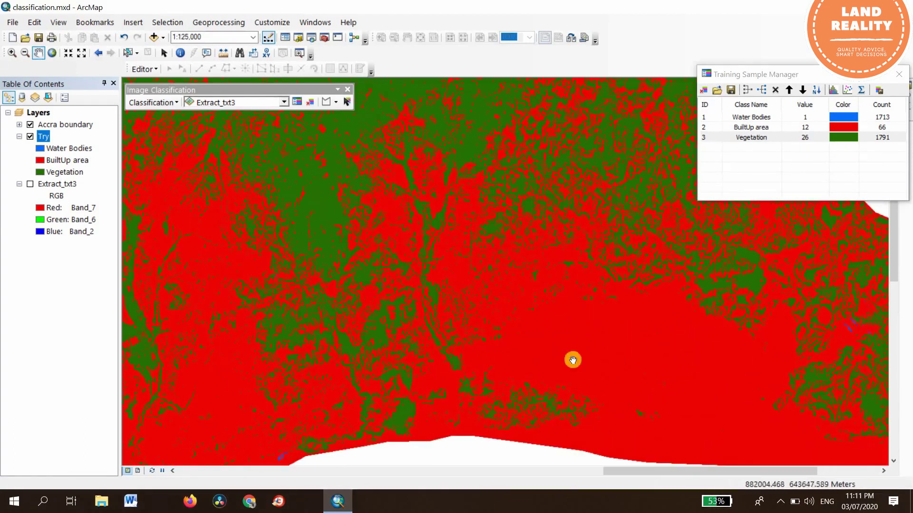
scroll(377, 213, down, 2)
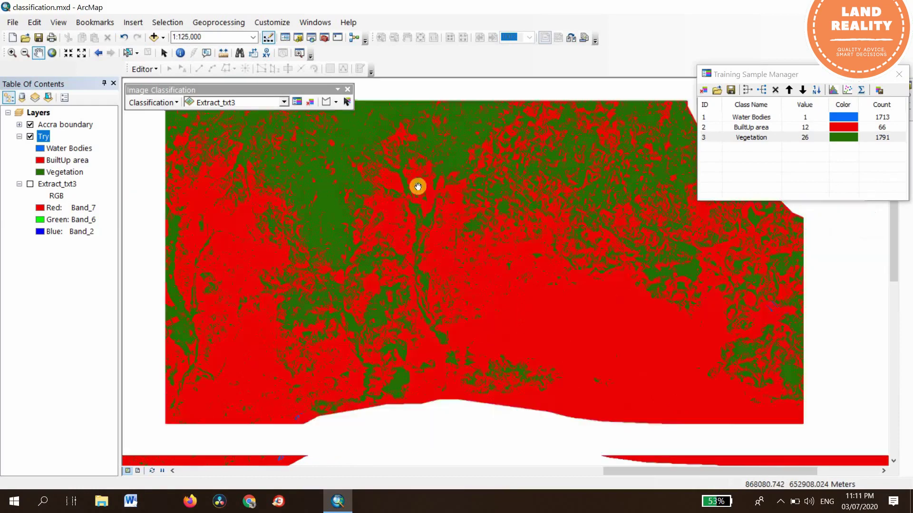
drag(359, 165, 474, 212)
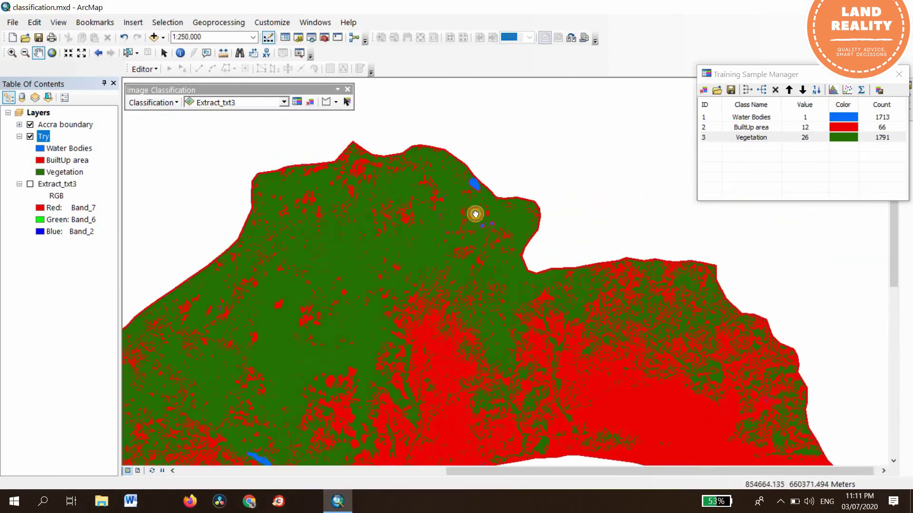
drag(415, 228, 443, 125)
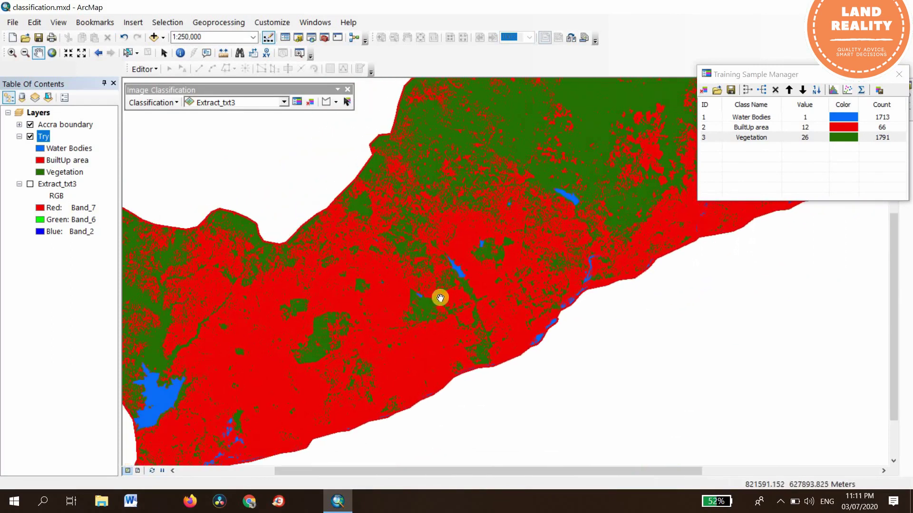
- Select the Water Bodies class among the training samples
click(705, 118)
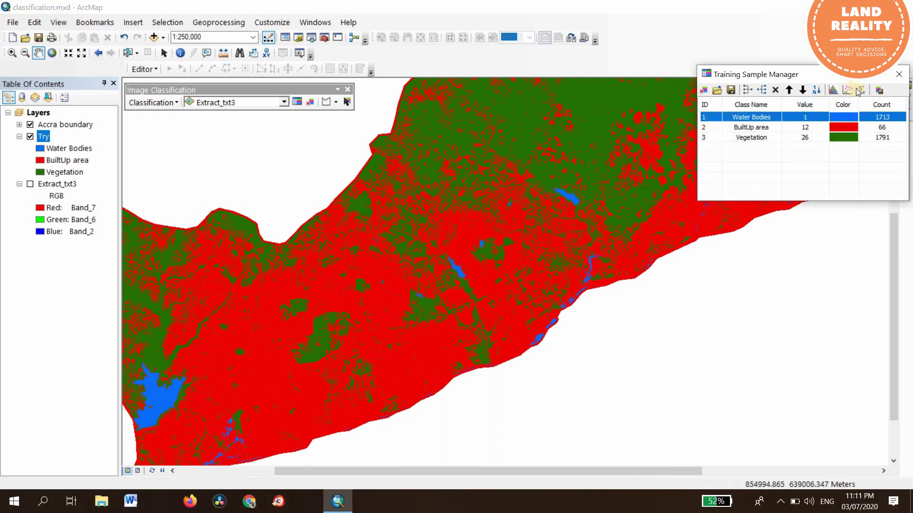